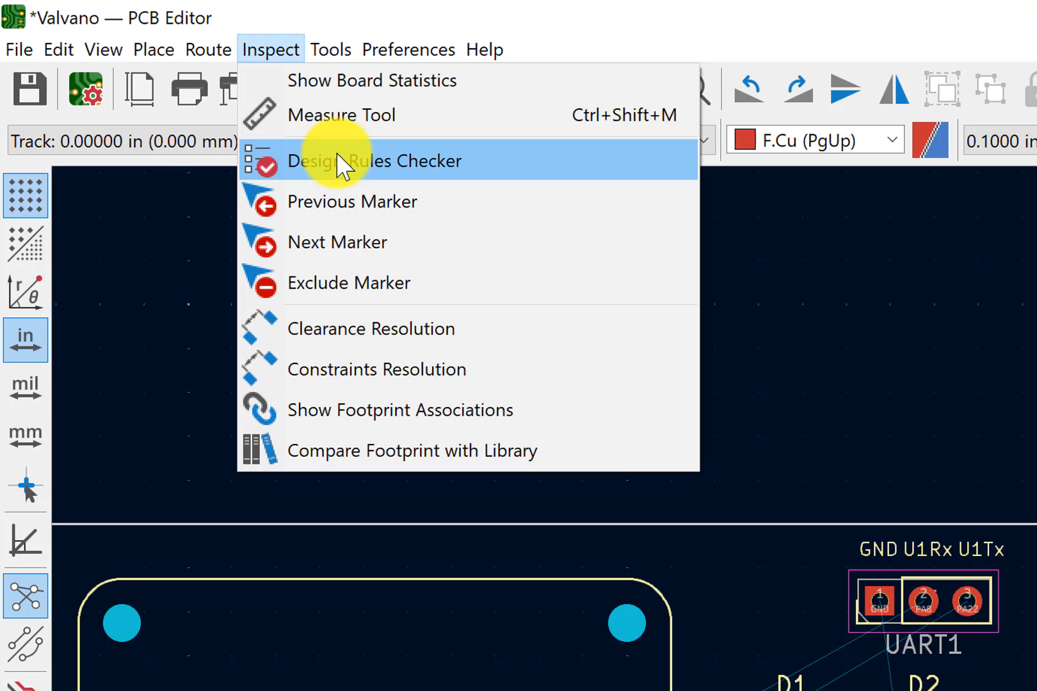
# Run the design rules check and review its violations and unconnected items
pyautogui.click(337, 163)
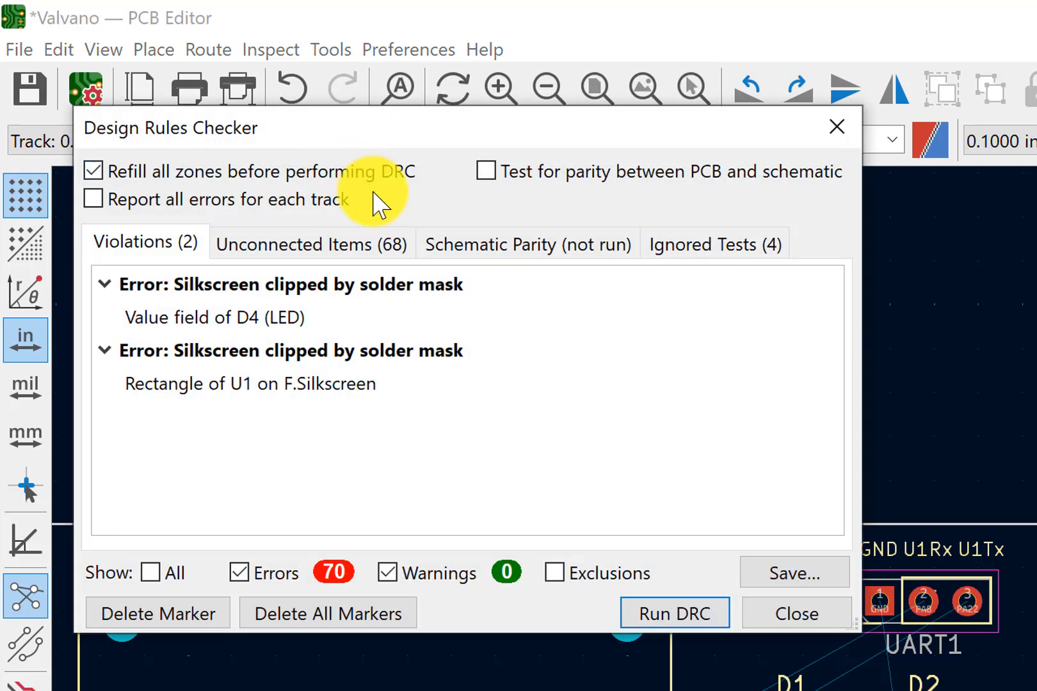
pyautogui.click(660, 613)
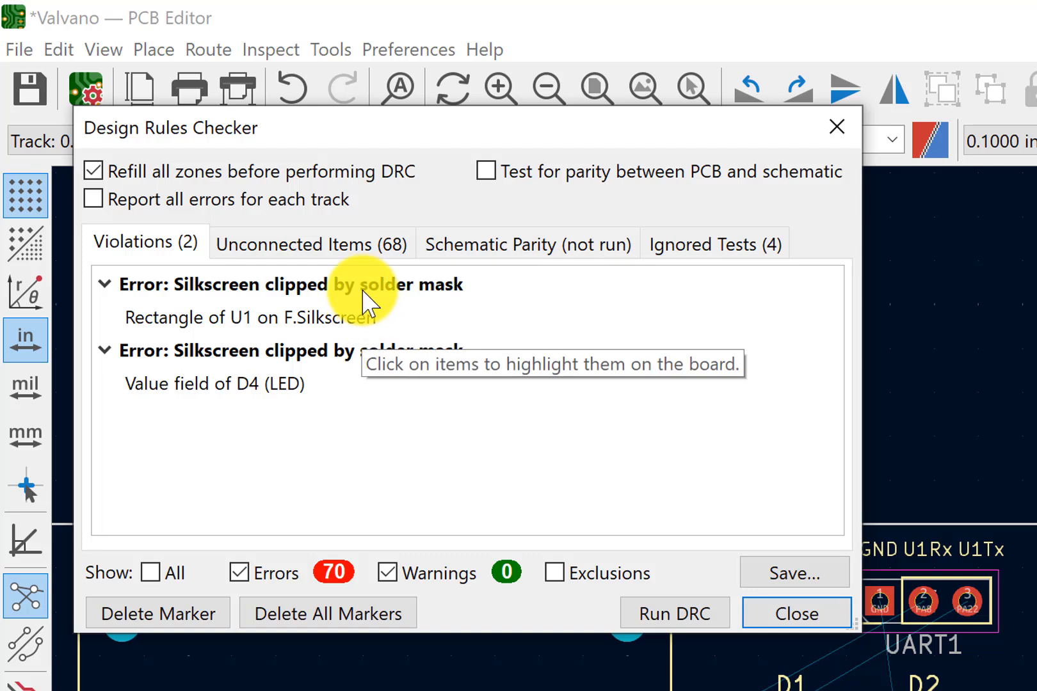
pyautogui.click(263, 324)
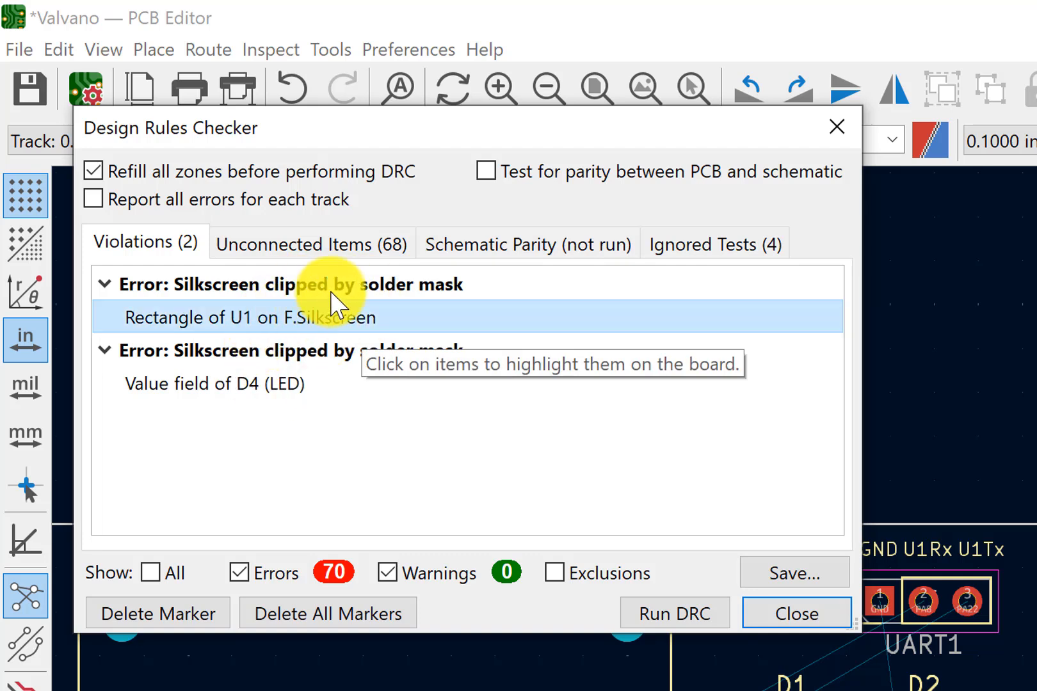
pyautogui.click(336, 251)
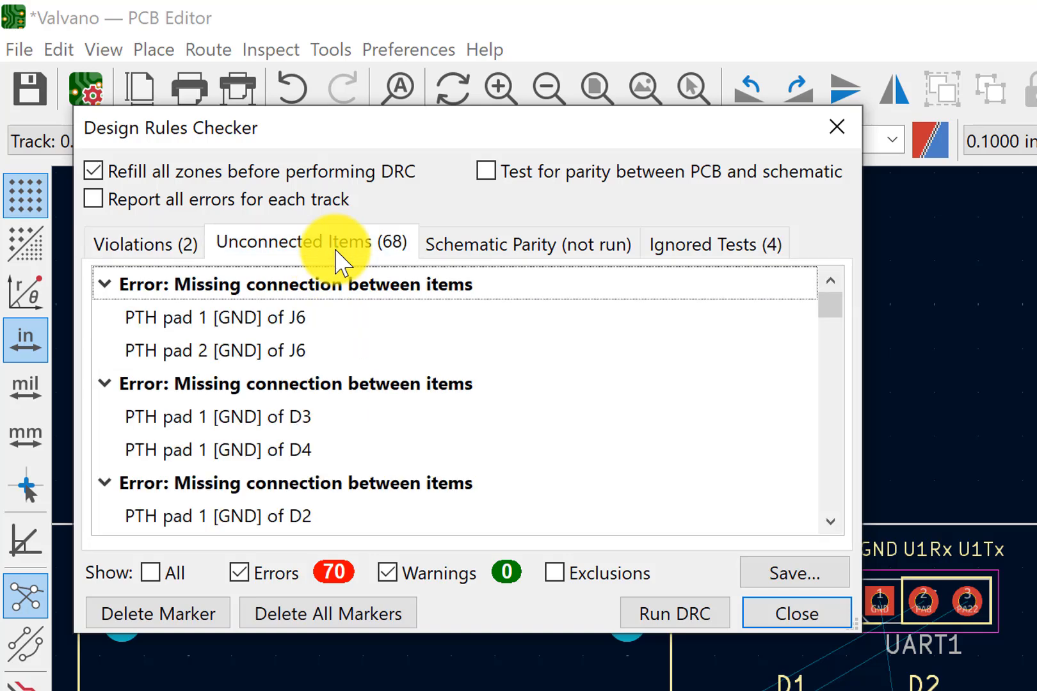
pyautogui.click(143, 246)
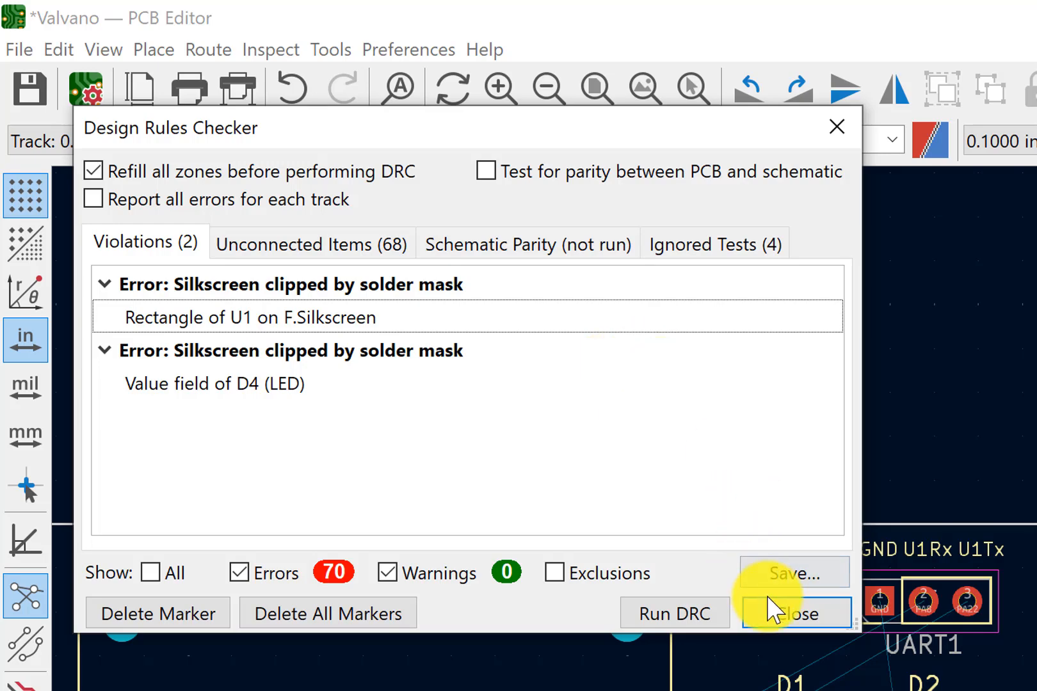
pyautogui.click(778, 614)
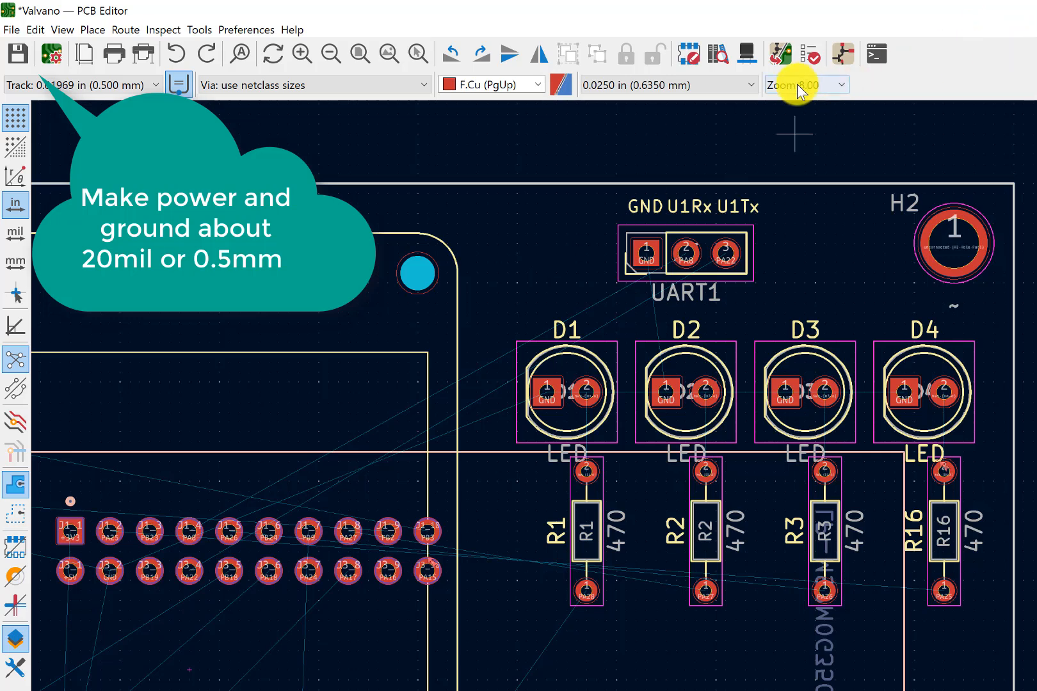
# Route a 0.5 mm ground track on F.Cu joining the GND pads of LEDs D1, D2, D3 and D4
pyautogui.click(752, 86)
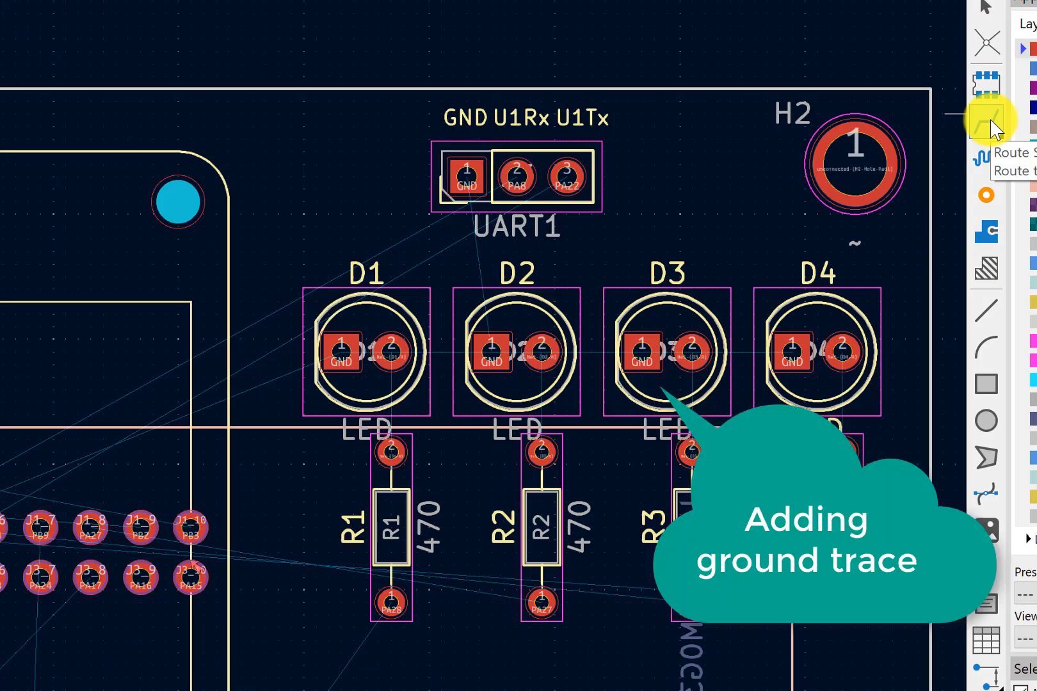
pyautogui.click(990, 123)
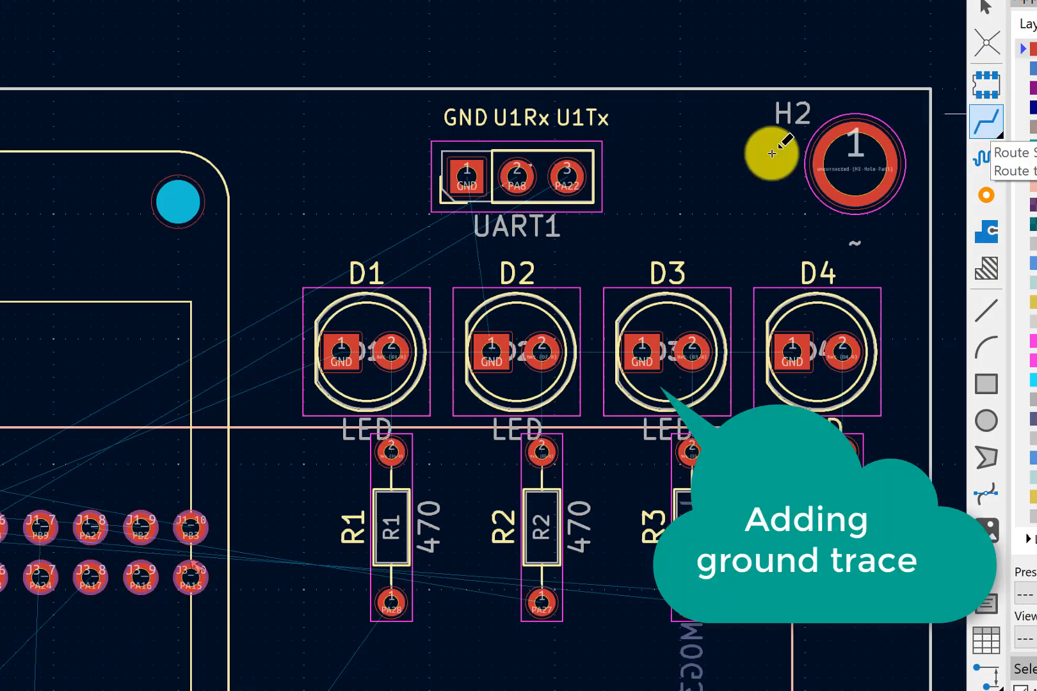
pyautogui.click(338, 350)
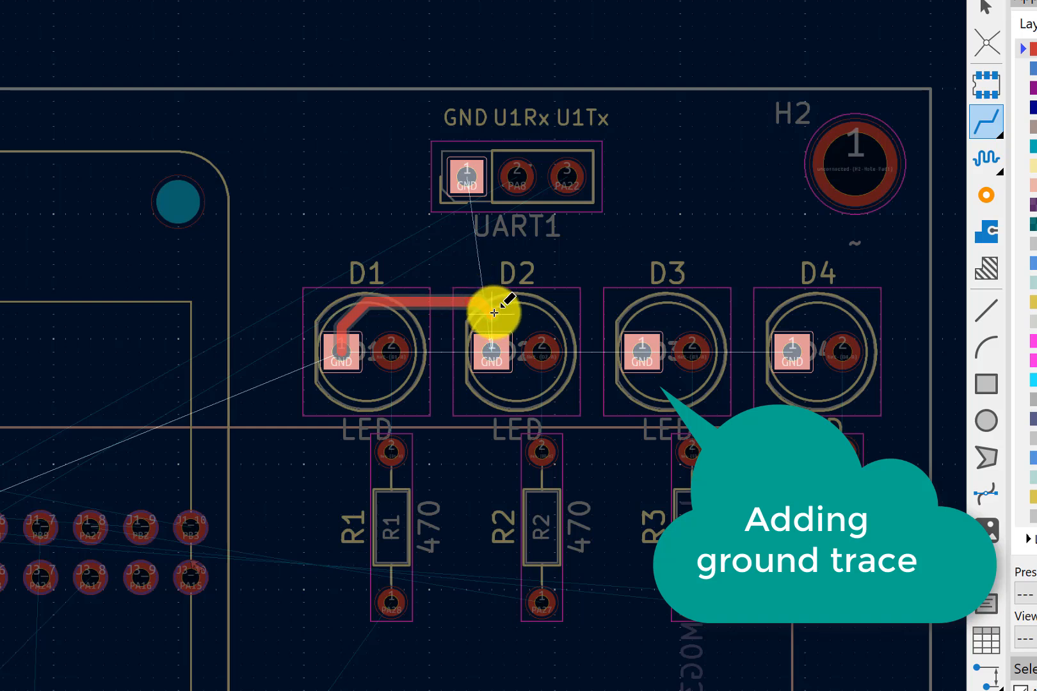
pyautogui.click(492, 345)
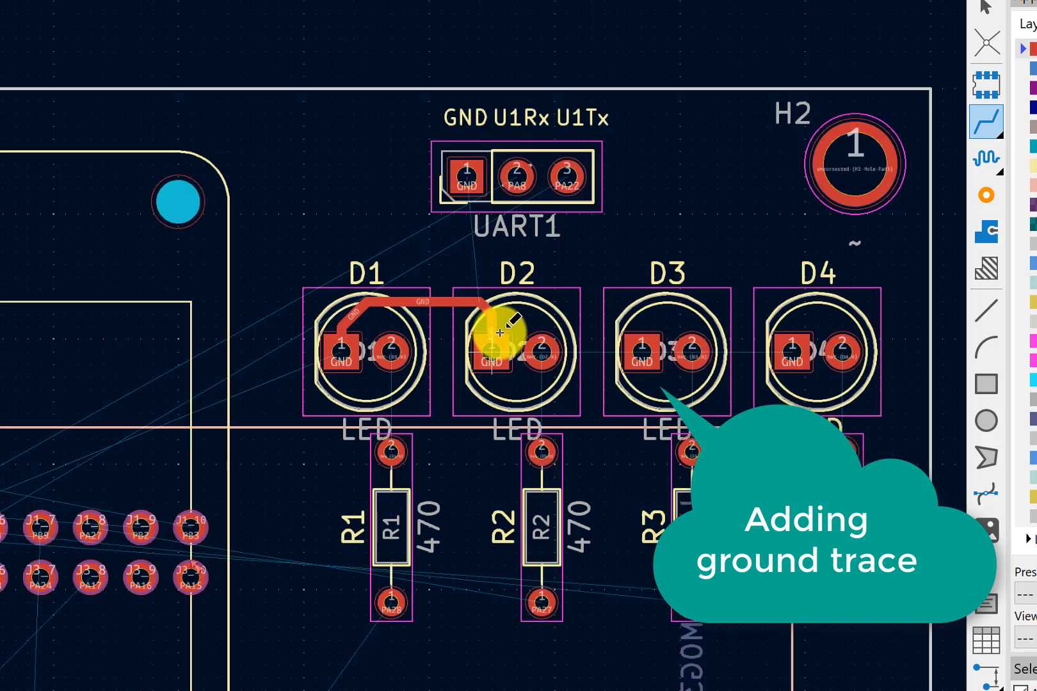
pyautogui.click(640, 351)
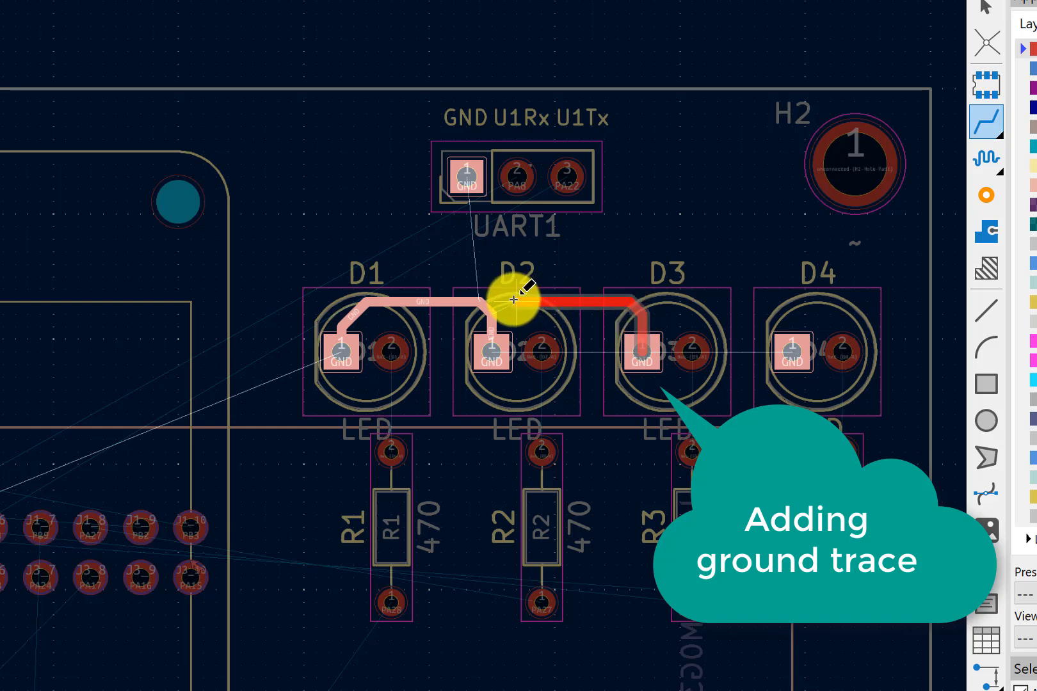
pyautogui.click(503, 300)
pyautogui.click(494, 312)
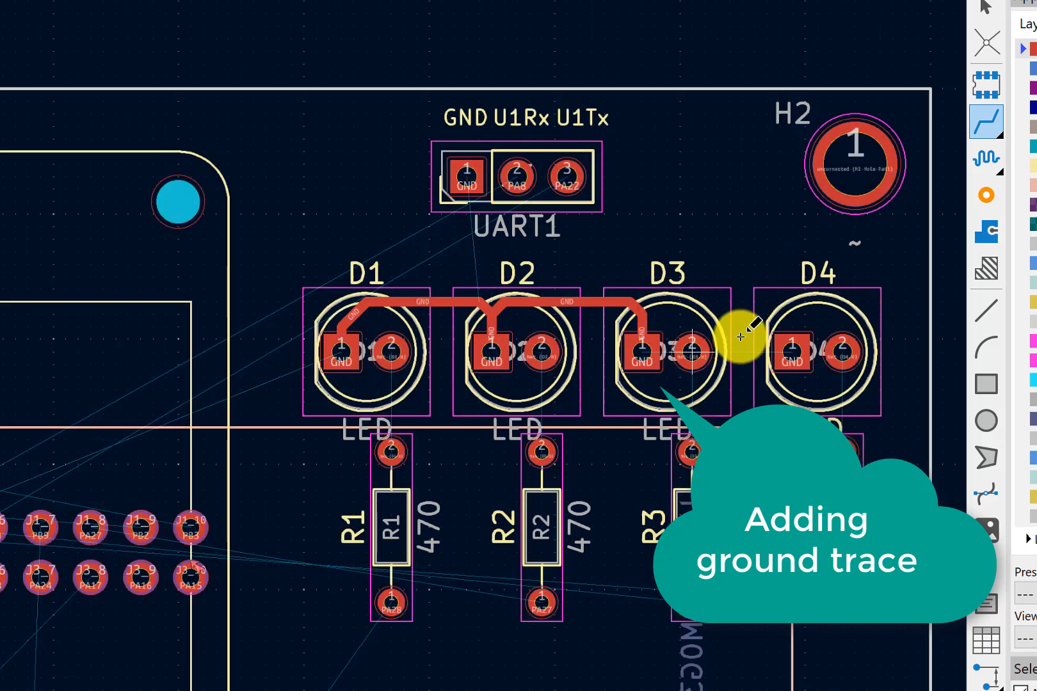
pyautogui.click(795, 354)
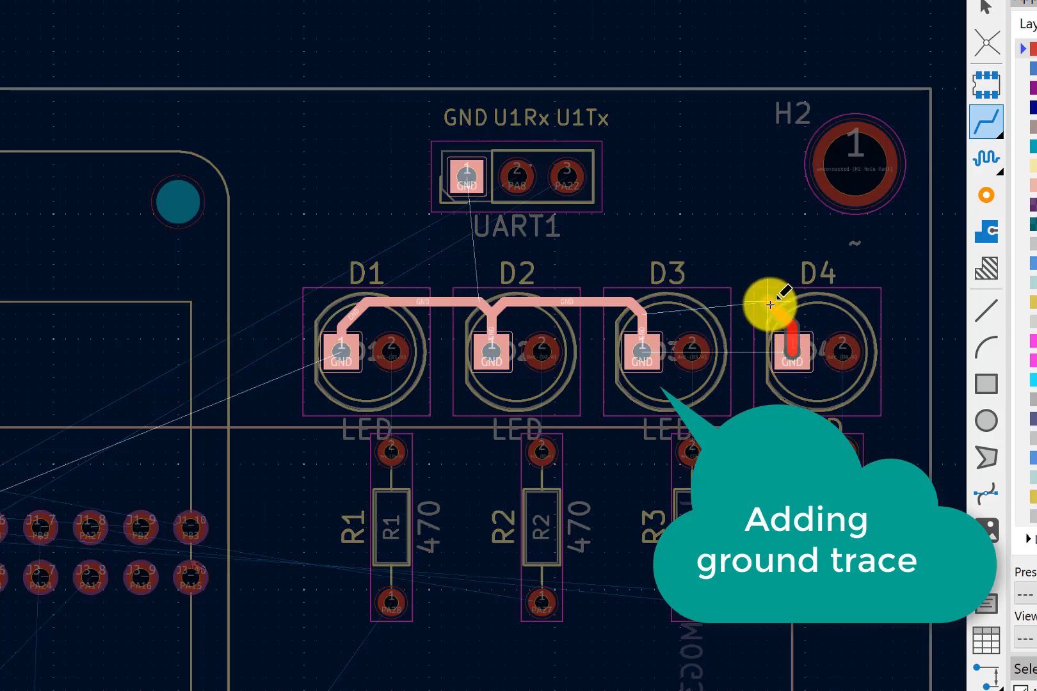
pyautogui.click(658, 302)
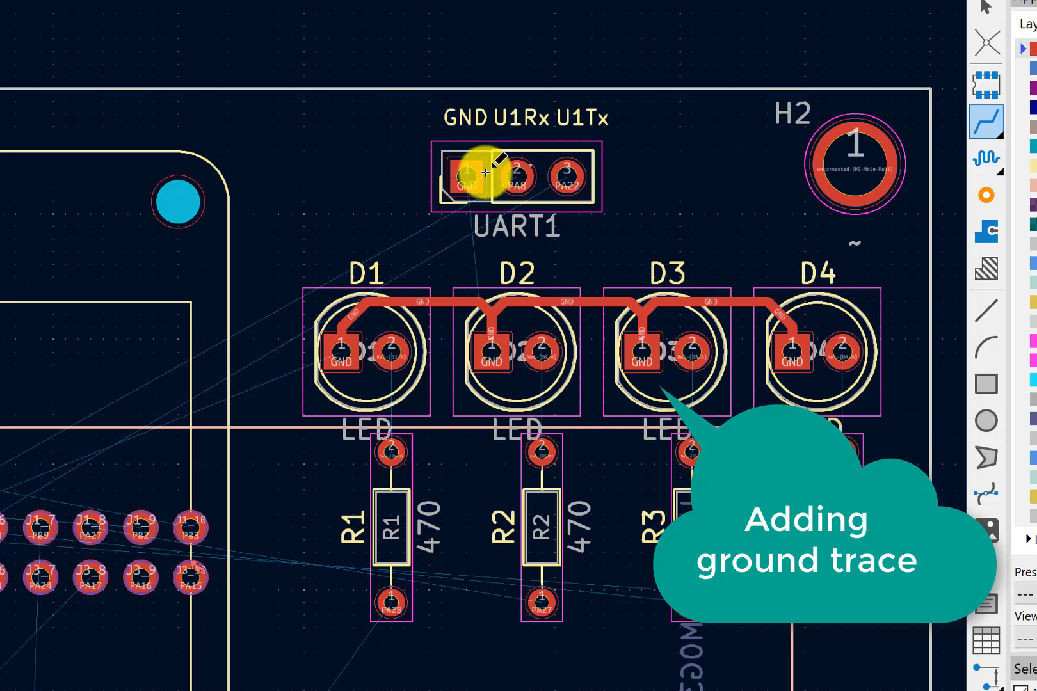
# Route a ground track on B.Cu from the GND pad of UART1 to the GND pad of D2
pyautogui.press('pagedown')
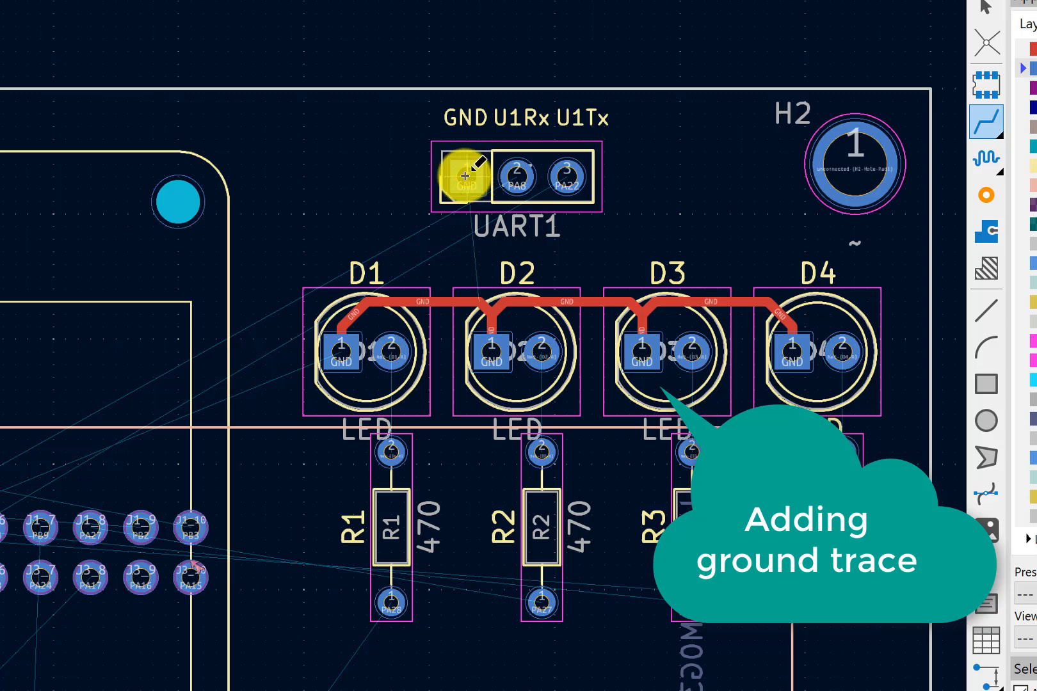
pyautogui.click(465, 175)
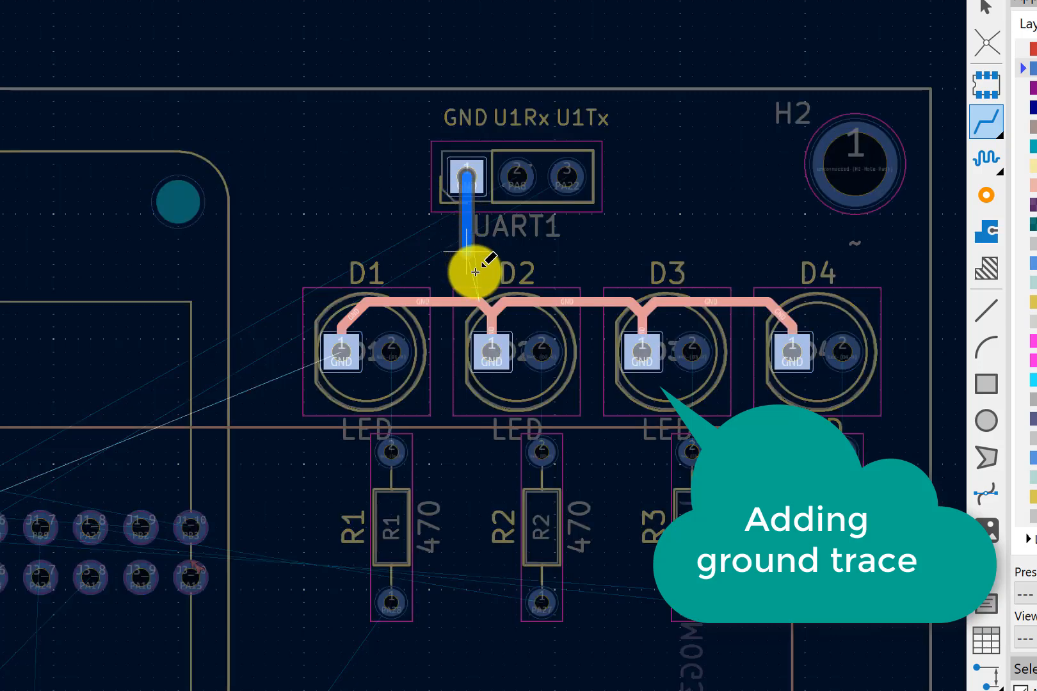
pyautogui.click(486, 352)
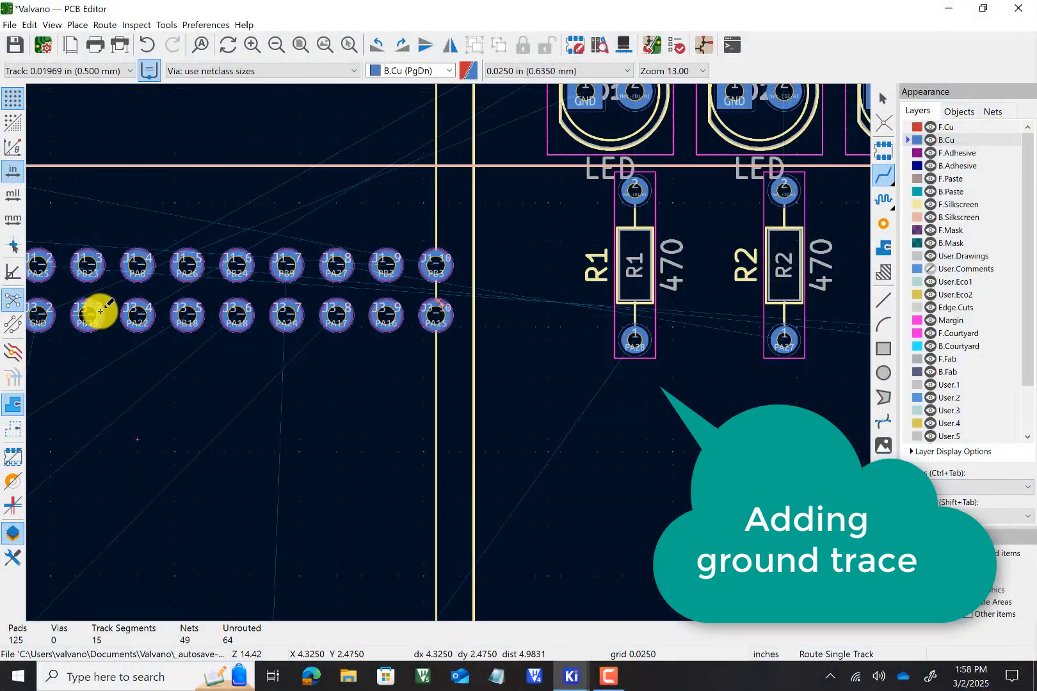
# Route ground from pad J3_2 on B.Cu up to a via at X 4.1750, Y 2.0250, and continue on F.Cu to D1's GND pad
pyautogui.scroll(2, 97, 309)
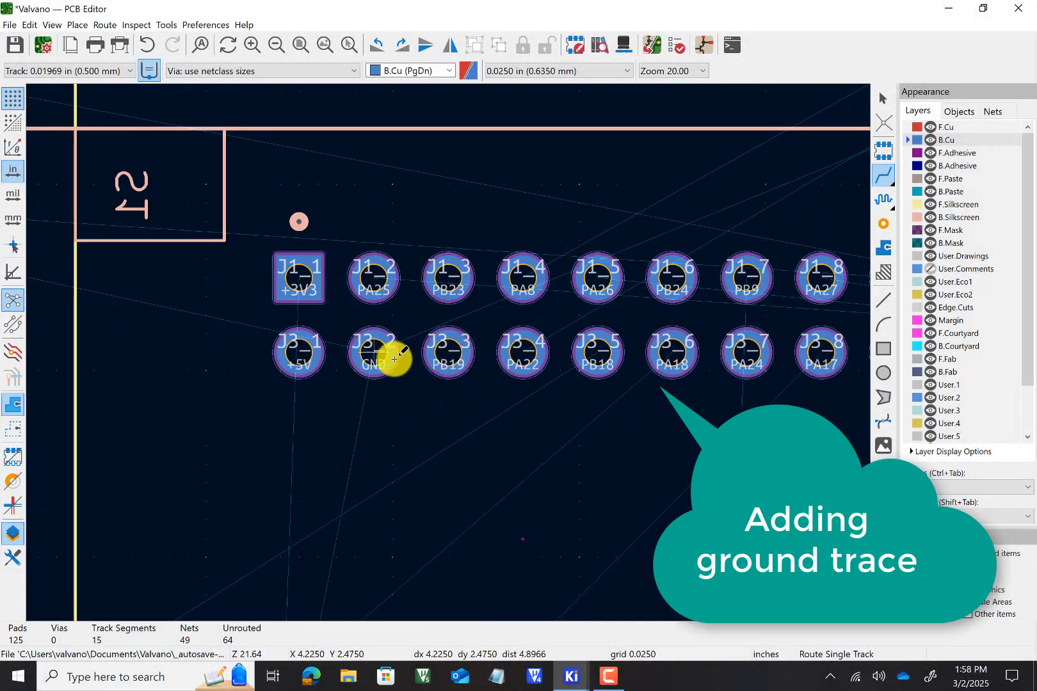
pyautogui.scroll(-3, 394, 344)
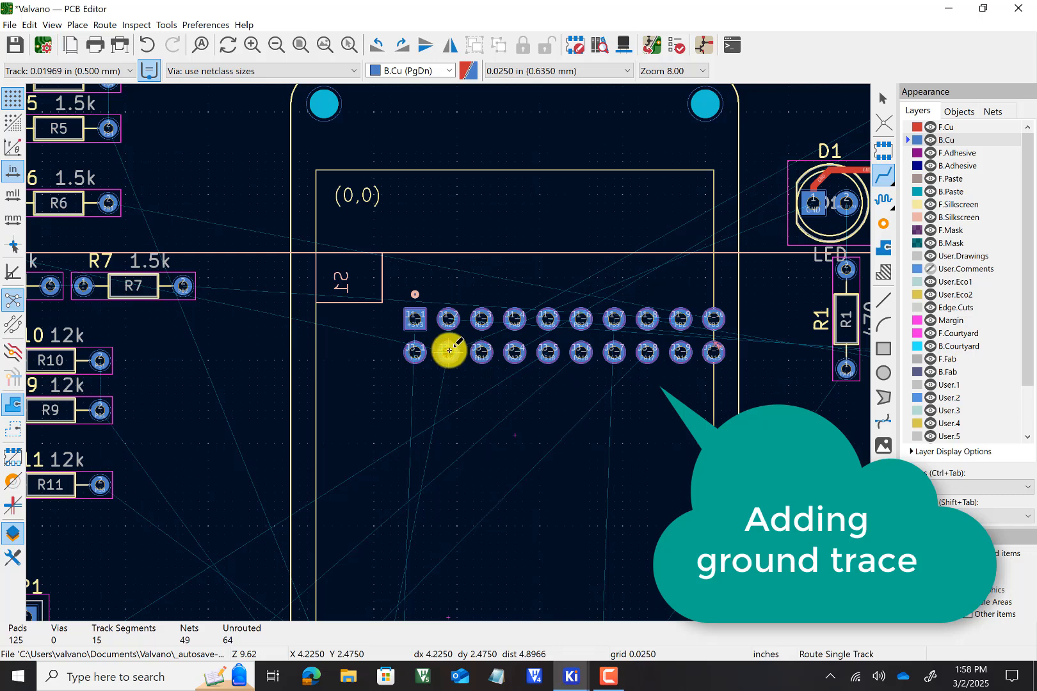
pyautogui.scroll(3, 449, 351)
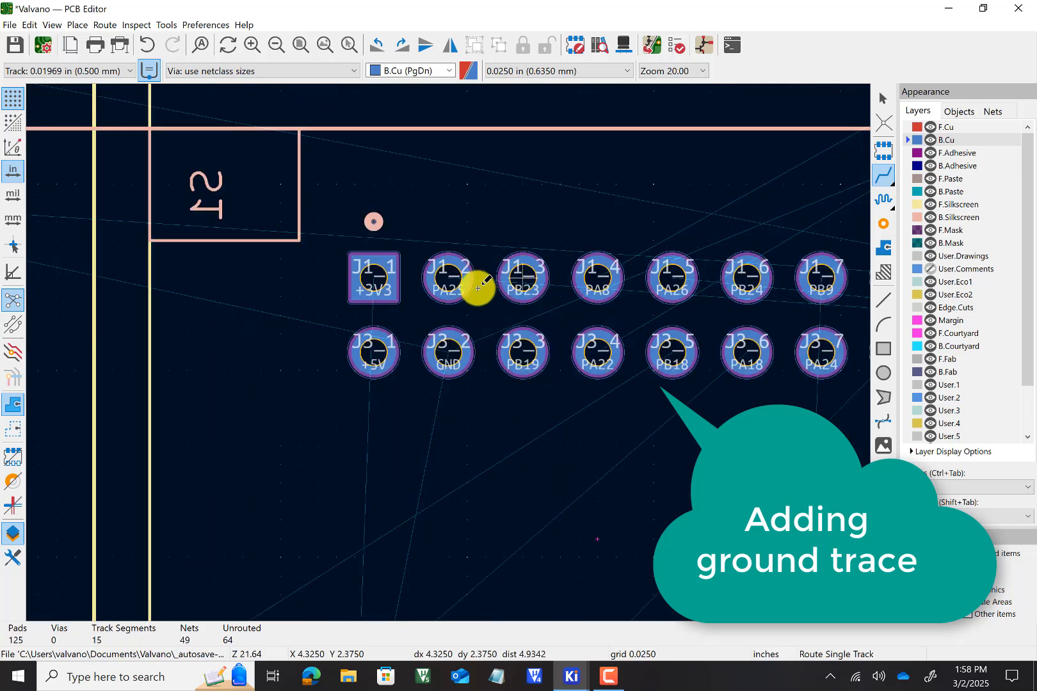
pyautogui.click(448, 352)
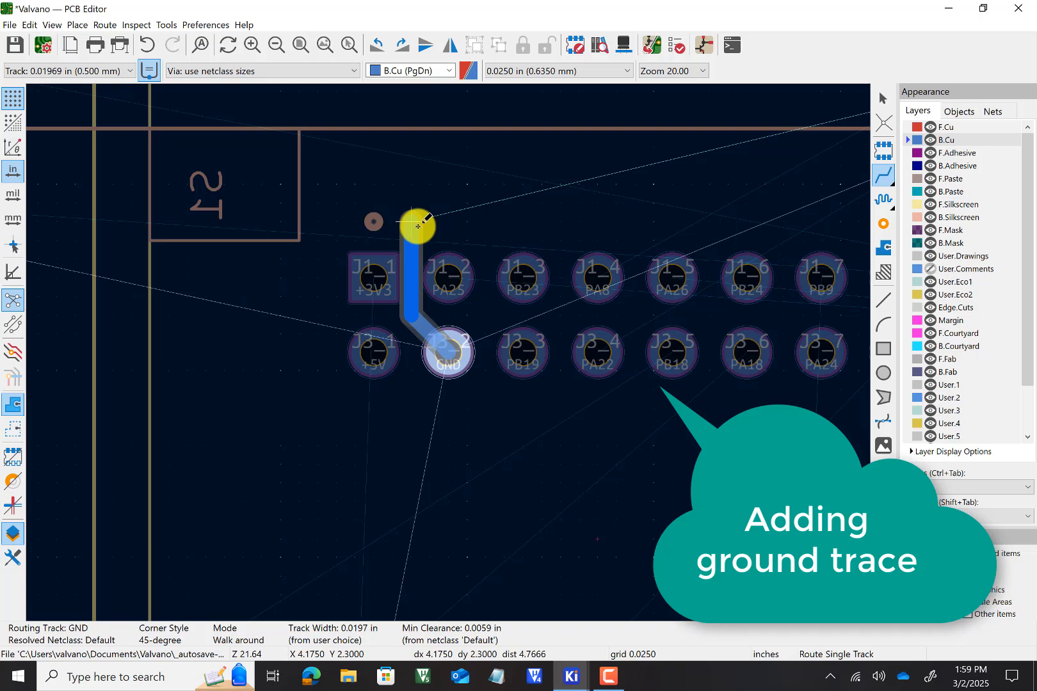
pyautogui.scroll(-2, 418, 226)
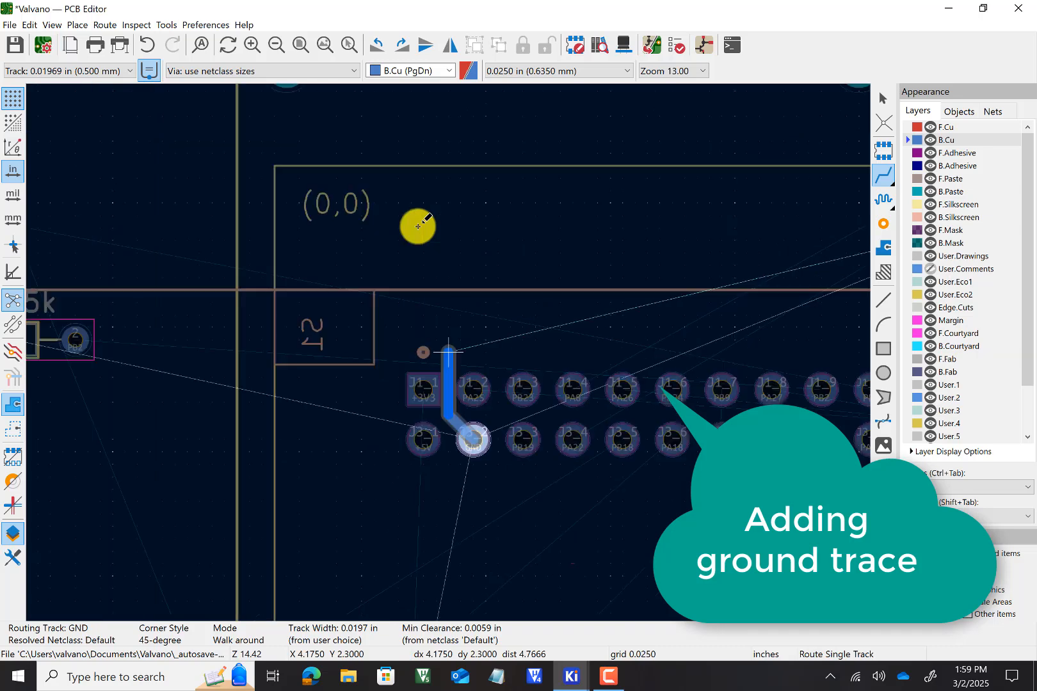
pyautogui.scroll(-2, 418, 226)
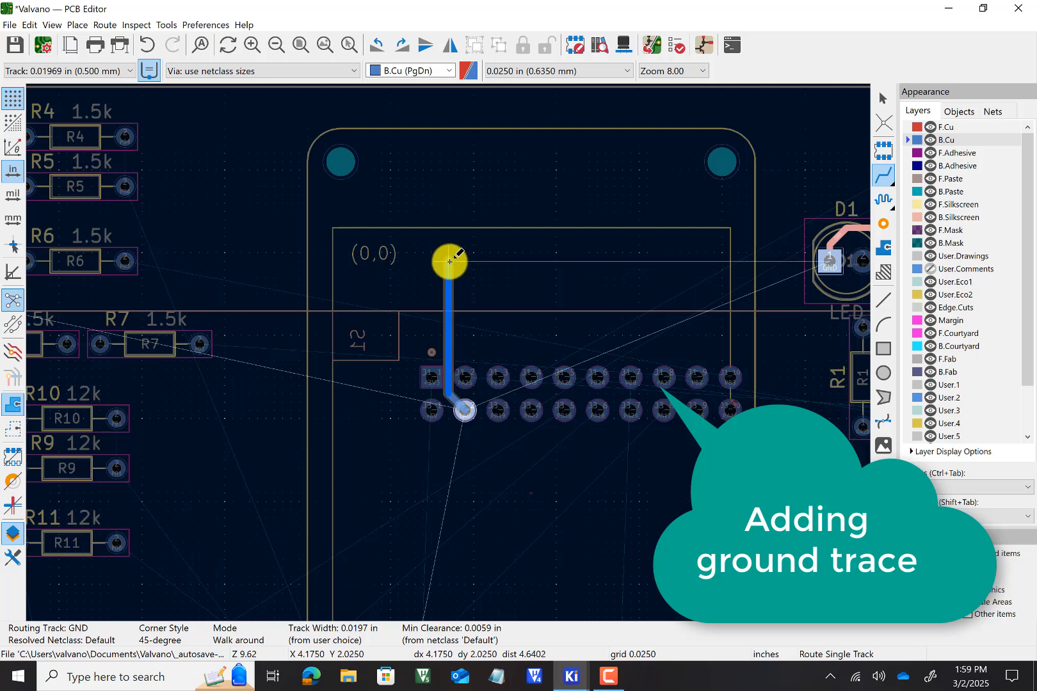
pyautogui.click(450, 261)
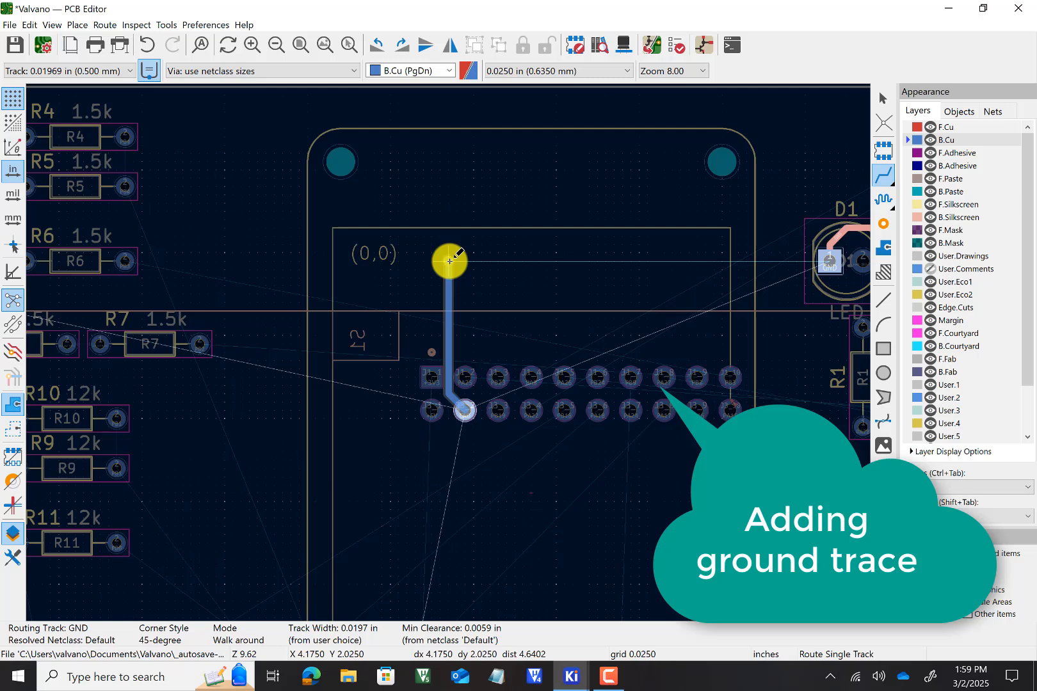
pyautogui.press('Escape')
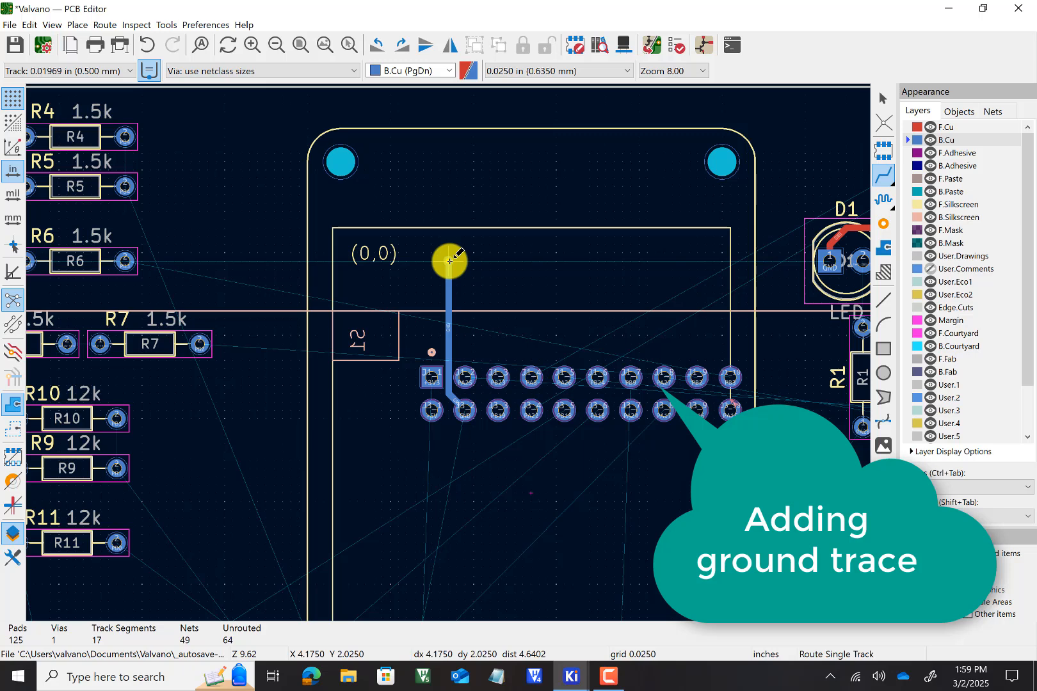
pyautogui.press('pageup')
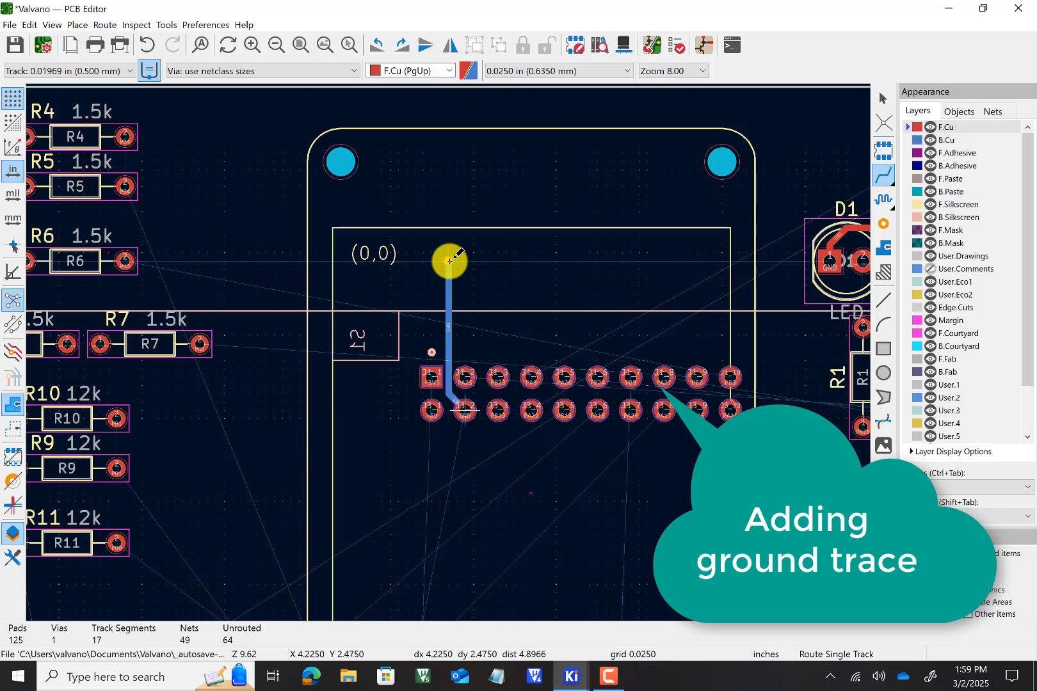
pyautogui.click(450, 261)
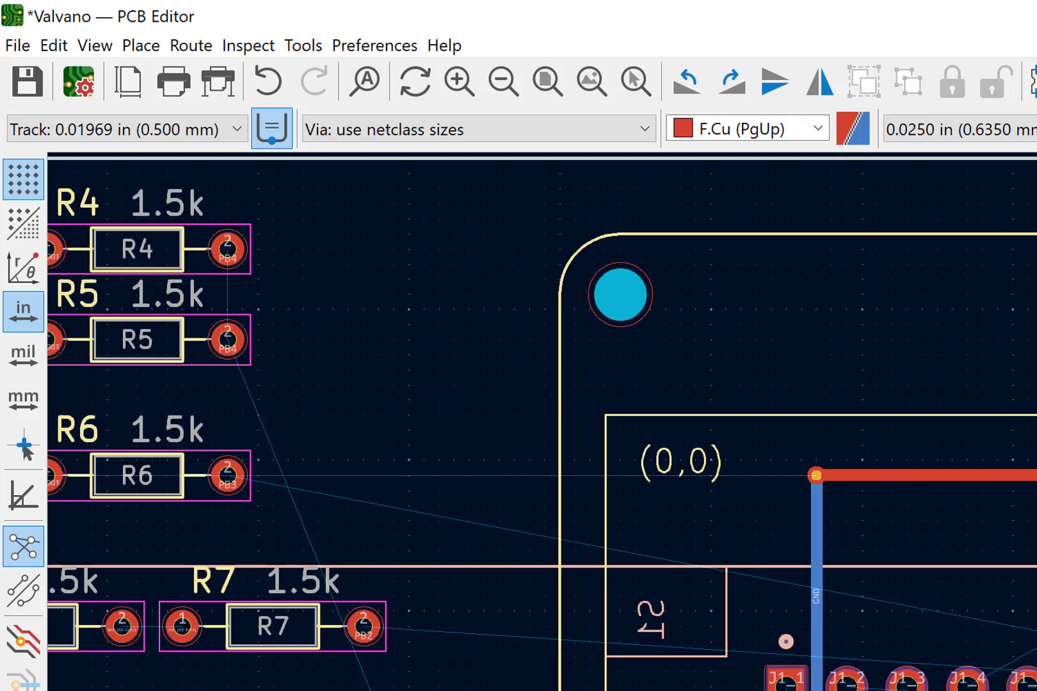
# Rerun the design rules check on the board with the new ground tracks and close the checker
pyautogui.click(266, 51)
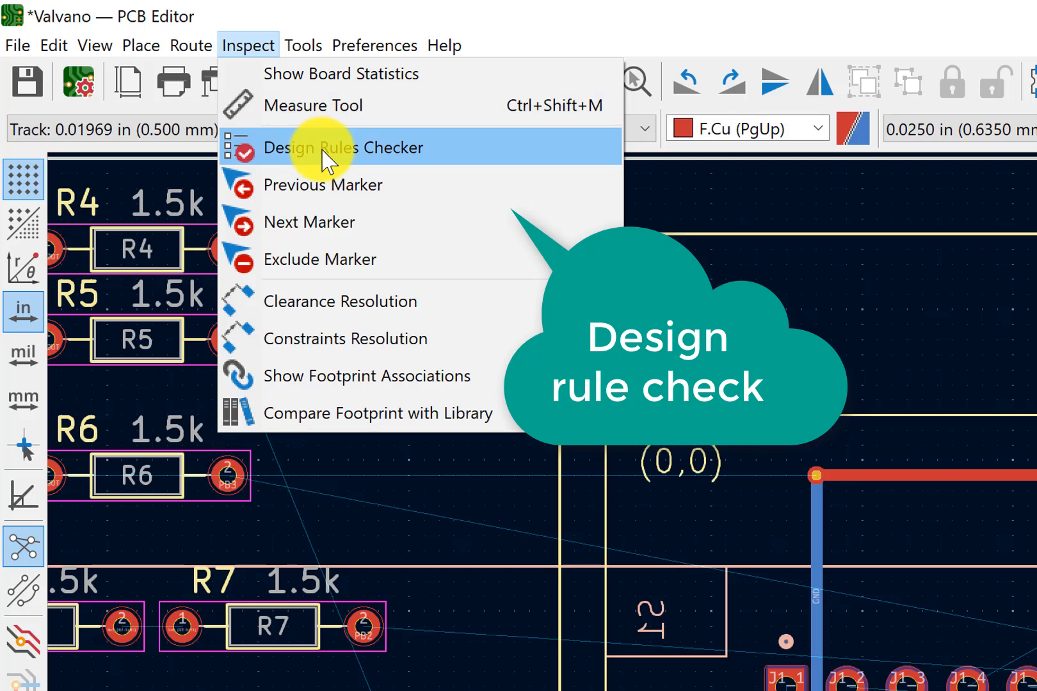
pyautogui.click(326, 160)
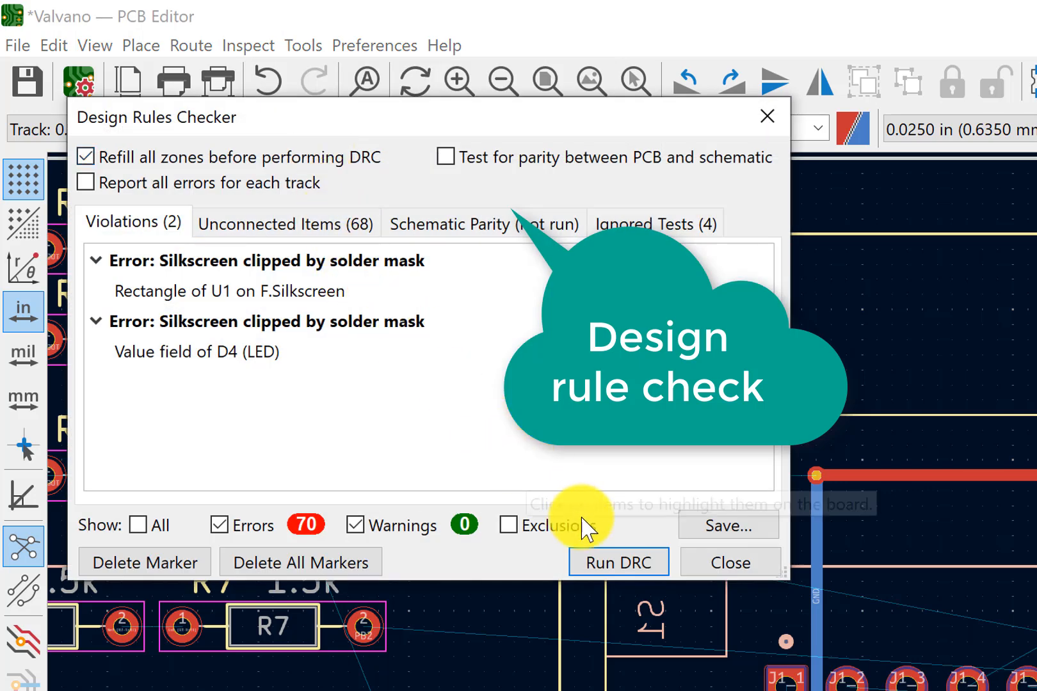
pyautogui.click(609, 563)
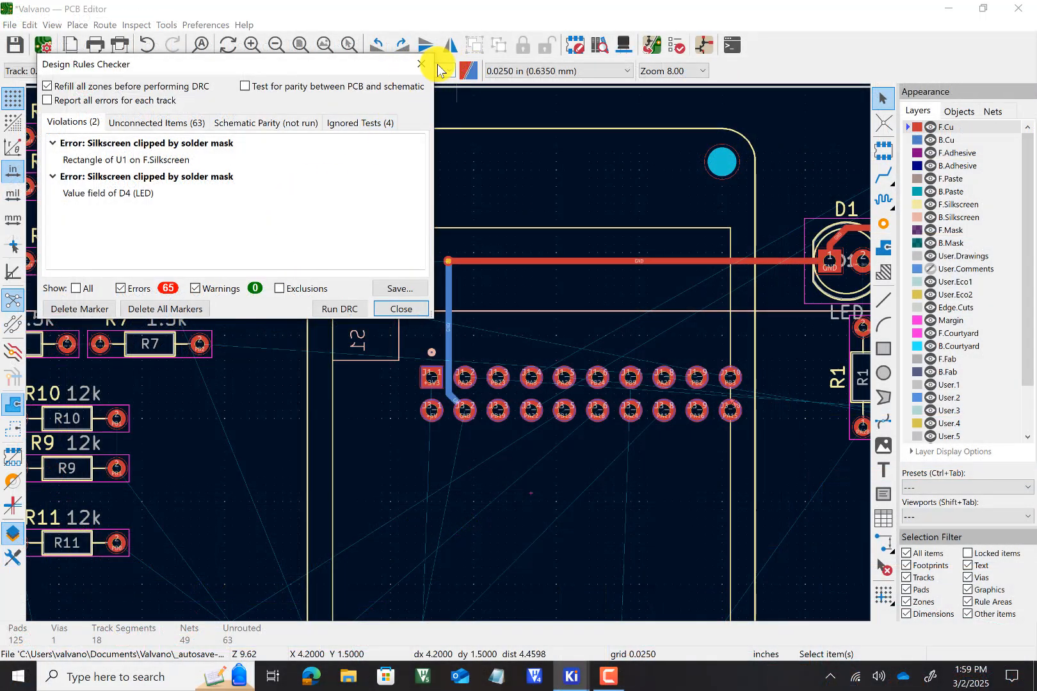
pyautogui.click(421, 64)
# Route a ground track on B.Cu from the display header's pad 1 (GND) up to pad J3_2
pyautogui.scroll(-5, 450, 358)
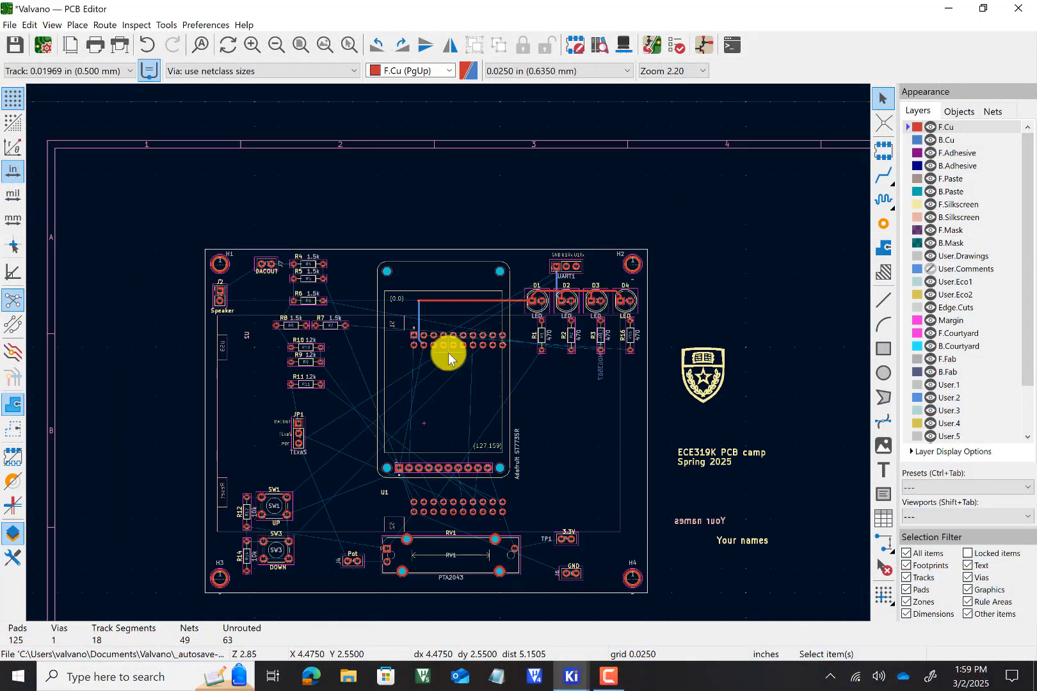
pyautogui.scroll(5, 435, 473)
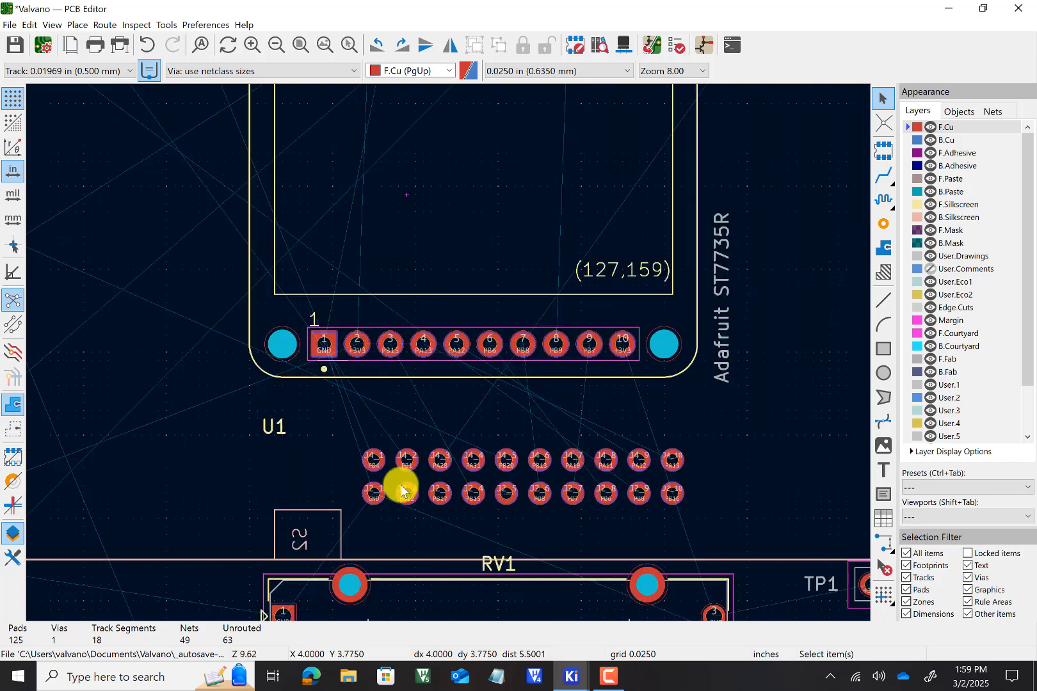
pyautogui.scroll(-7, 448, 353)
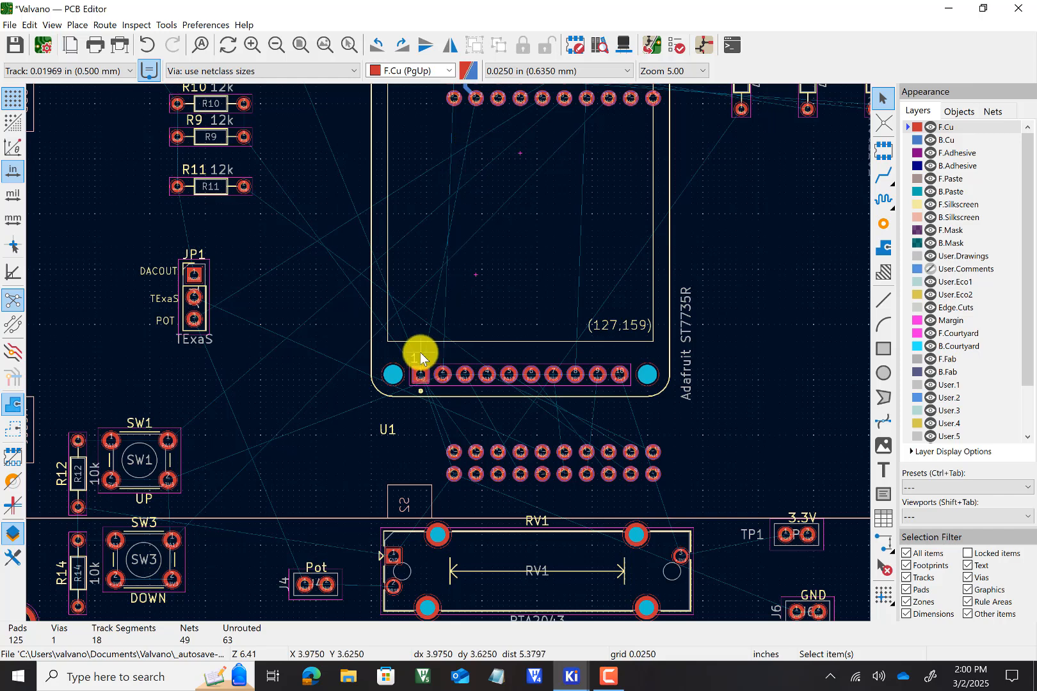
pyautogui.press('pagedown')
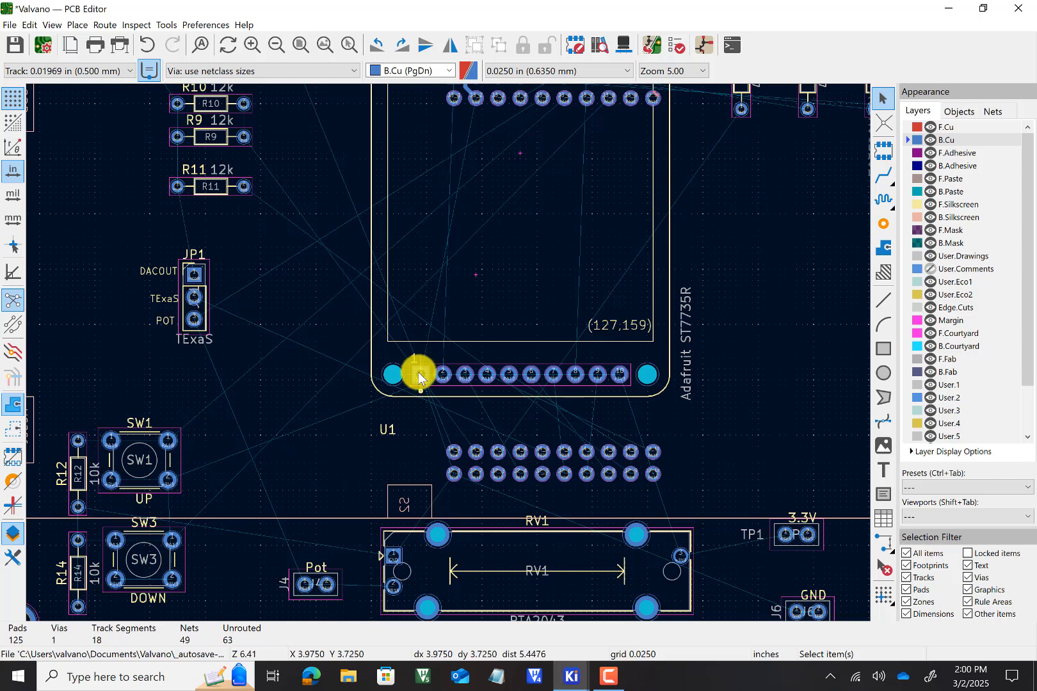
pyautogui.click(419, 375)
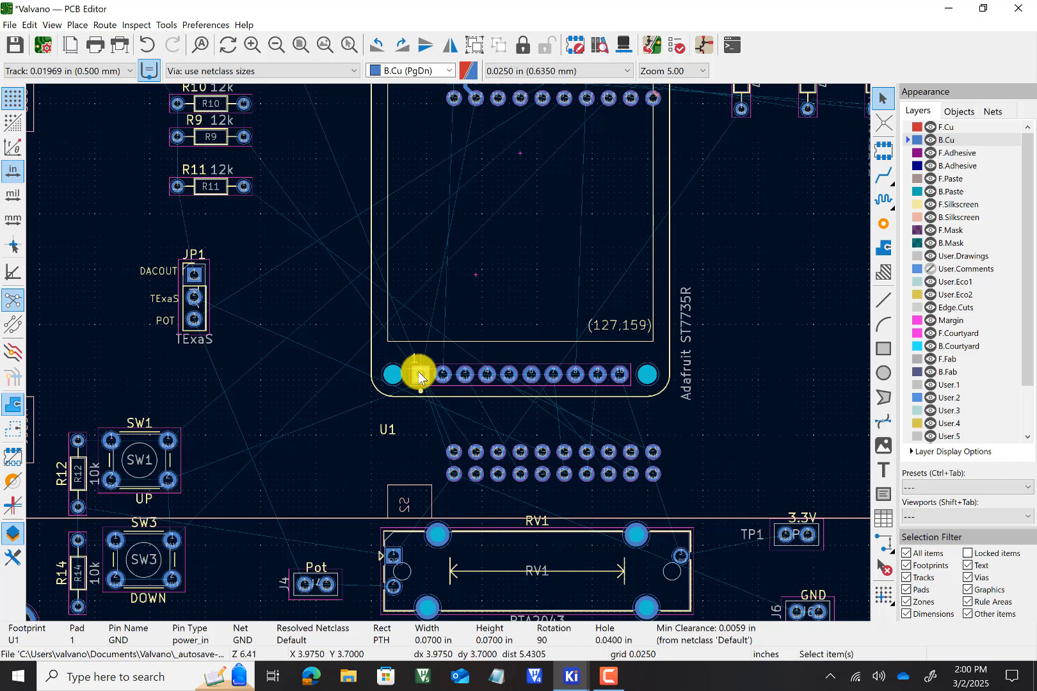
pyautogui.press('x')
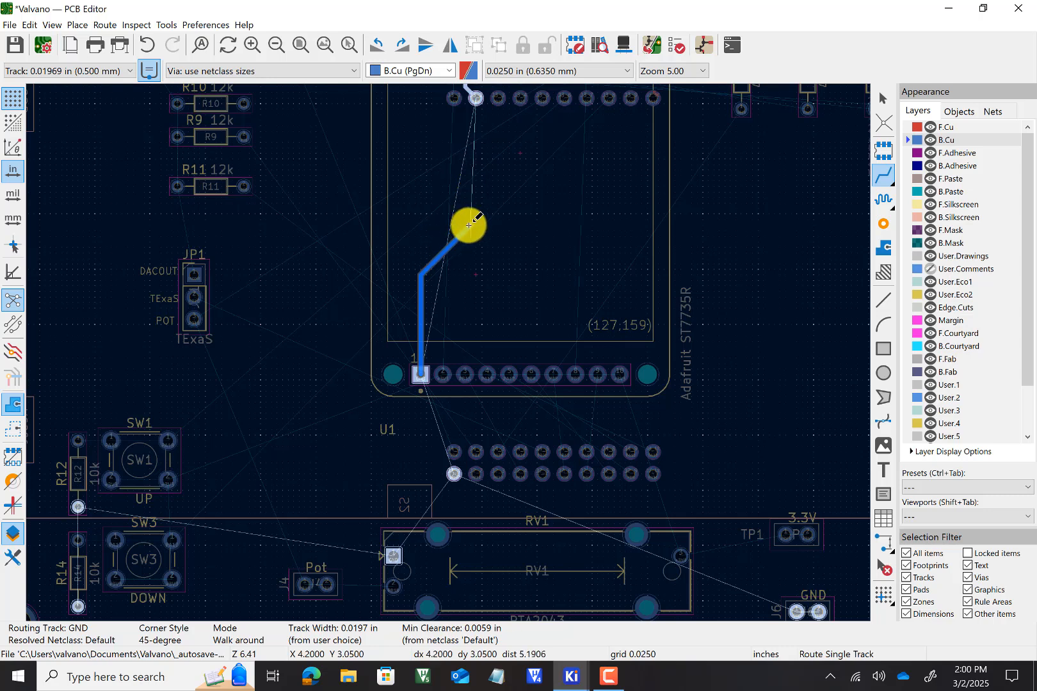
pyautogui.click(475, 220)
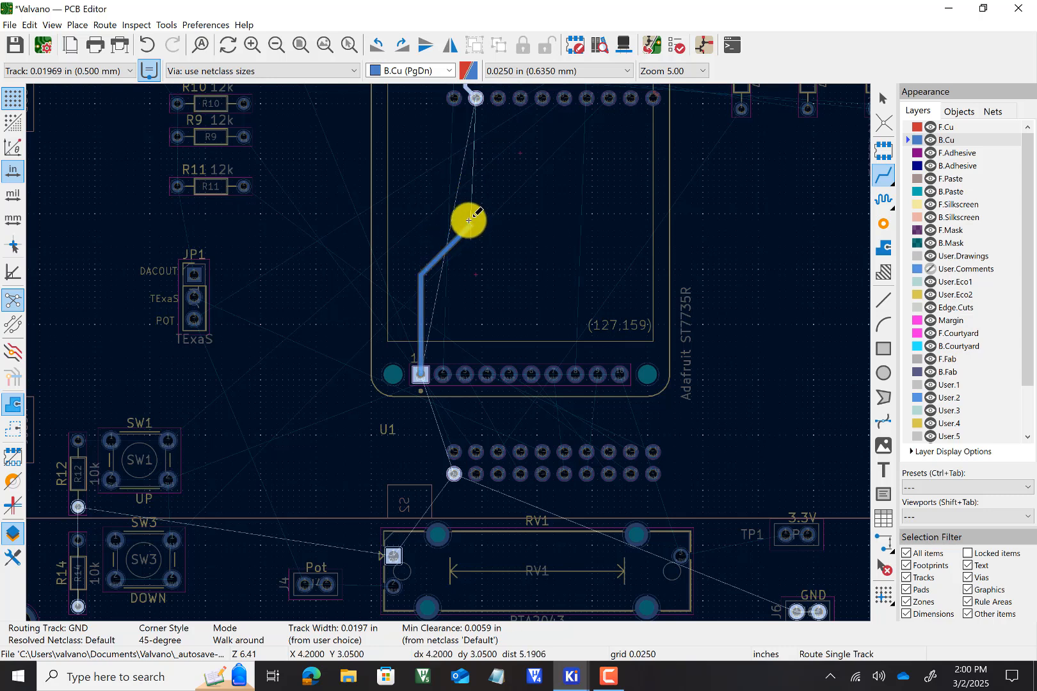
pyautogui.click(475, 102)
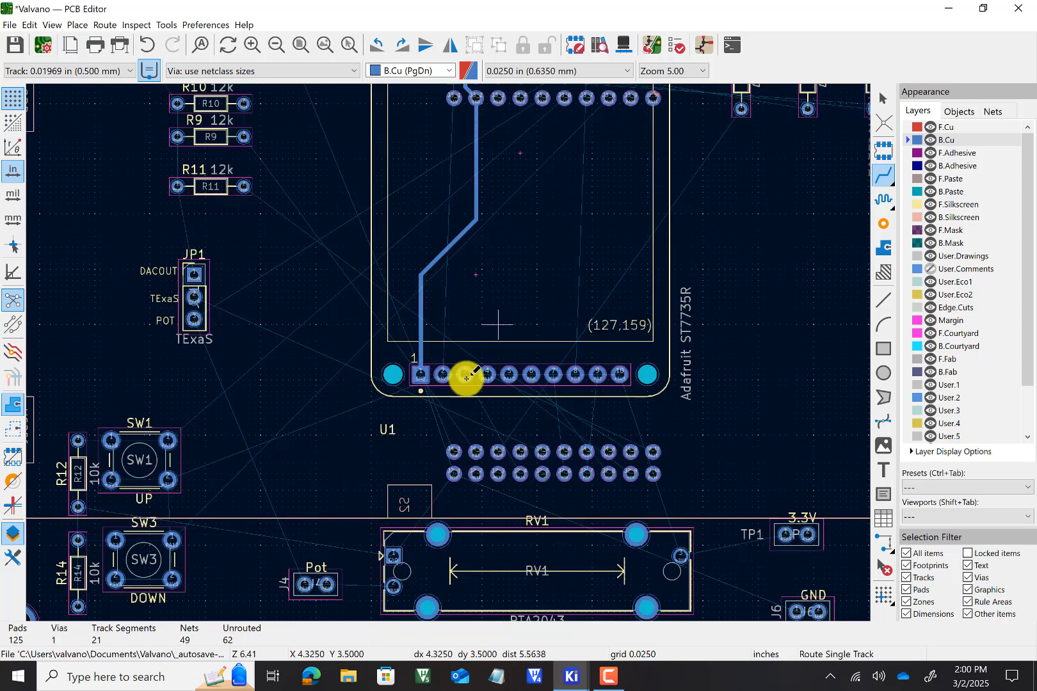
# Route a ground track on B.Cu from pad J2_1 to the display header's pad 1 (GND)
pyautogui.scroll(3, 440, 486)
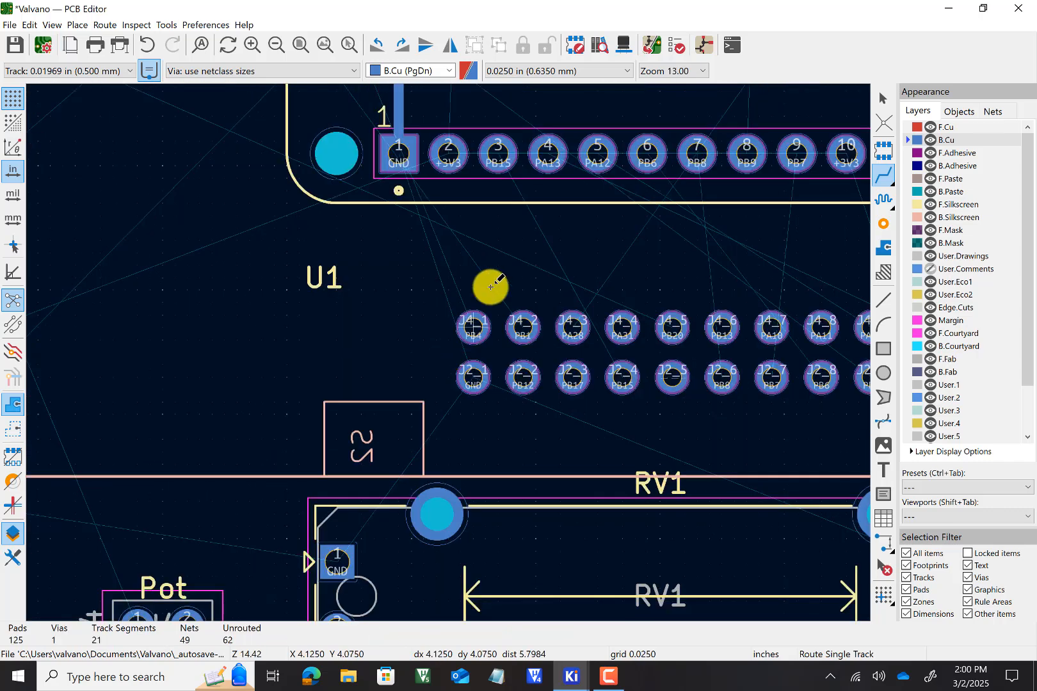
pyautogui.click(474, 376)
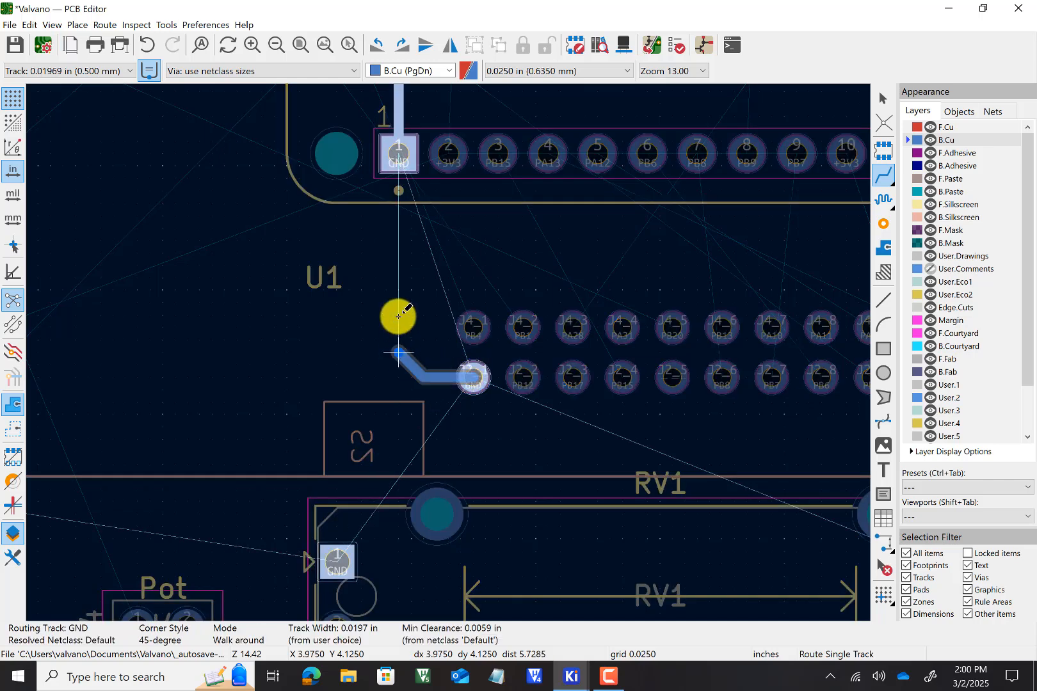
pyautogui.click(398, 155)
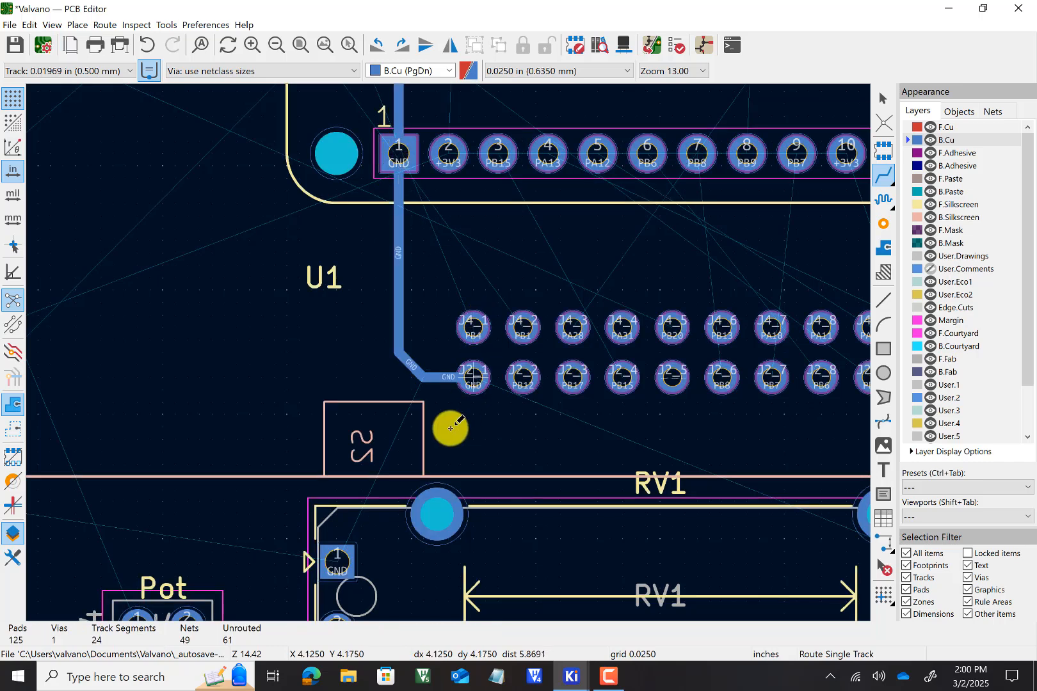
# Route a B.Cu ground track from RV1's pad 1 up to the existing ground track beside pad J2_1
pyautogui.scroll(-2, 439, 428)
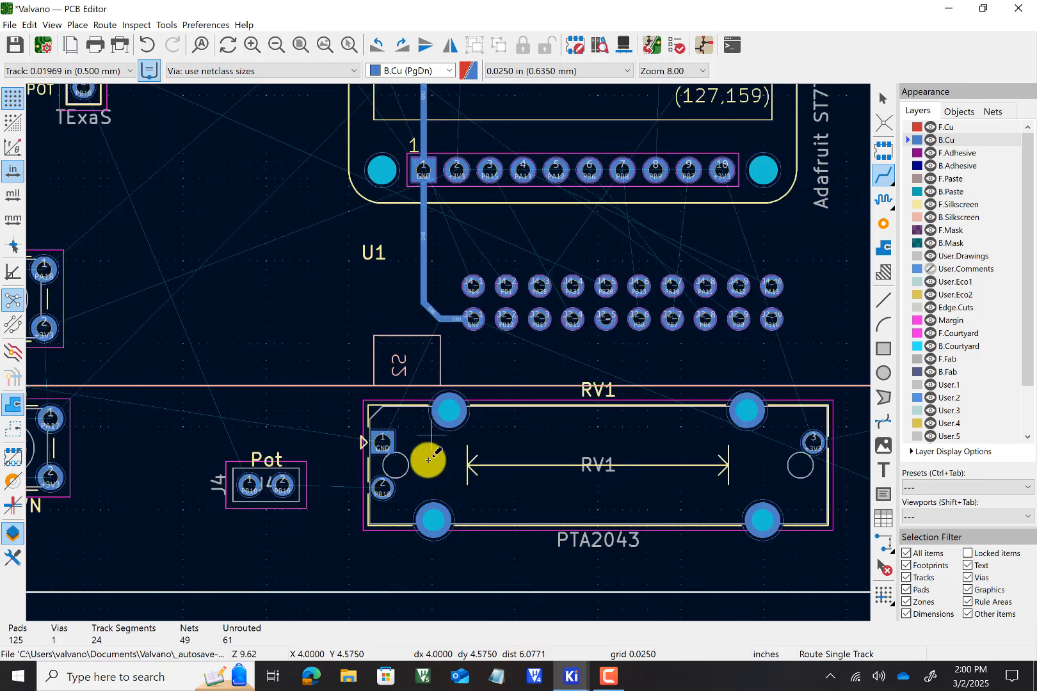
pyautogui.click(382, 443)
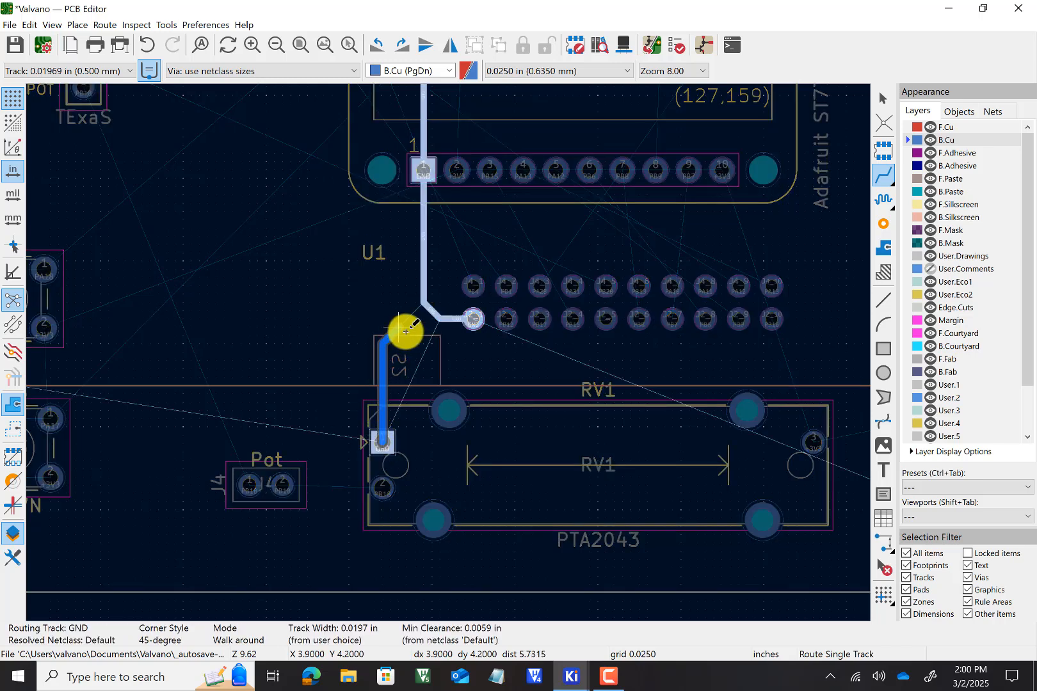
pyautogui.click(445, 318)
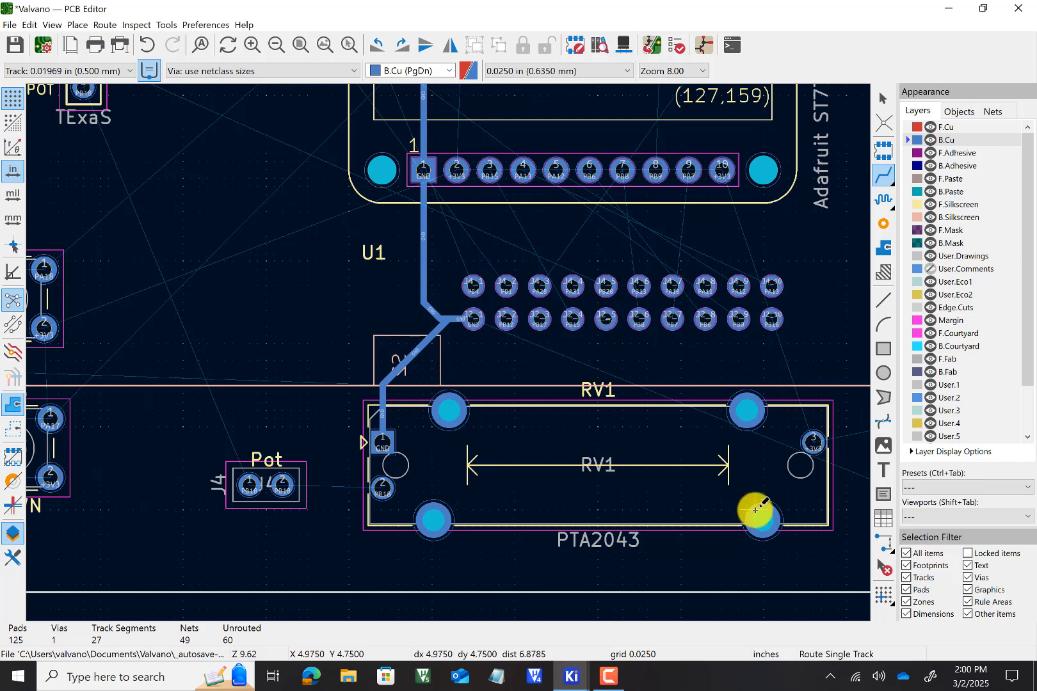
# Route ground on F.Cu from RV1's pad 1 to J6's nearer pad, and join J6's two pads with a B.Cu track
pyautogui.scroll(-2, 755, 510)
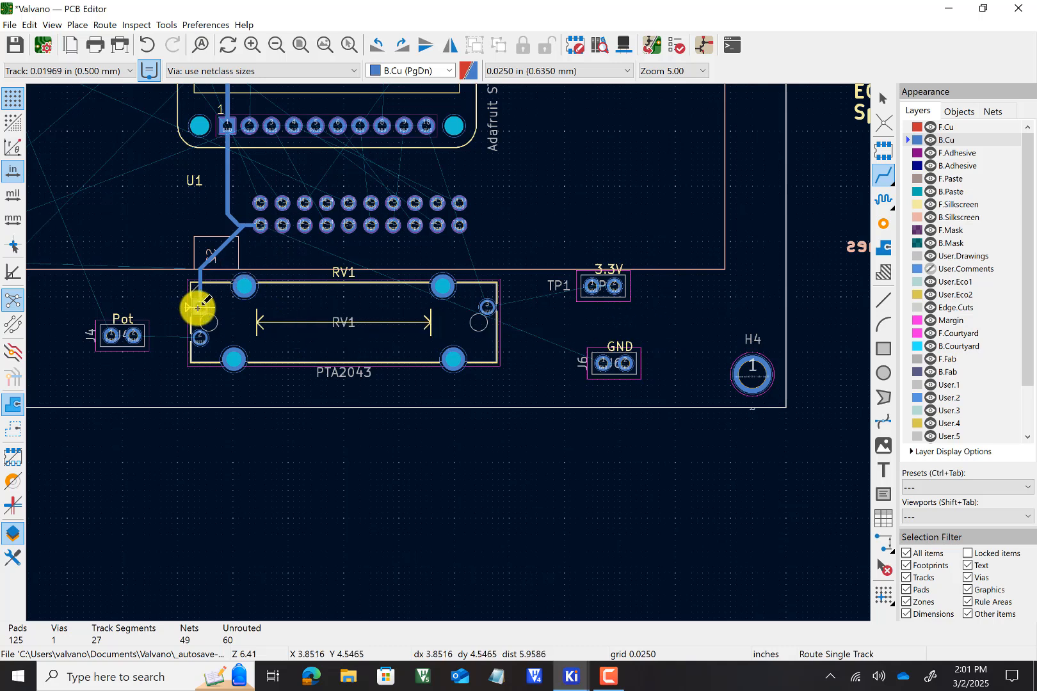
pyautogui.click(197, 307)
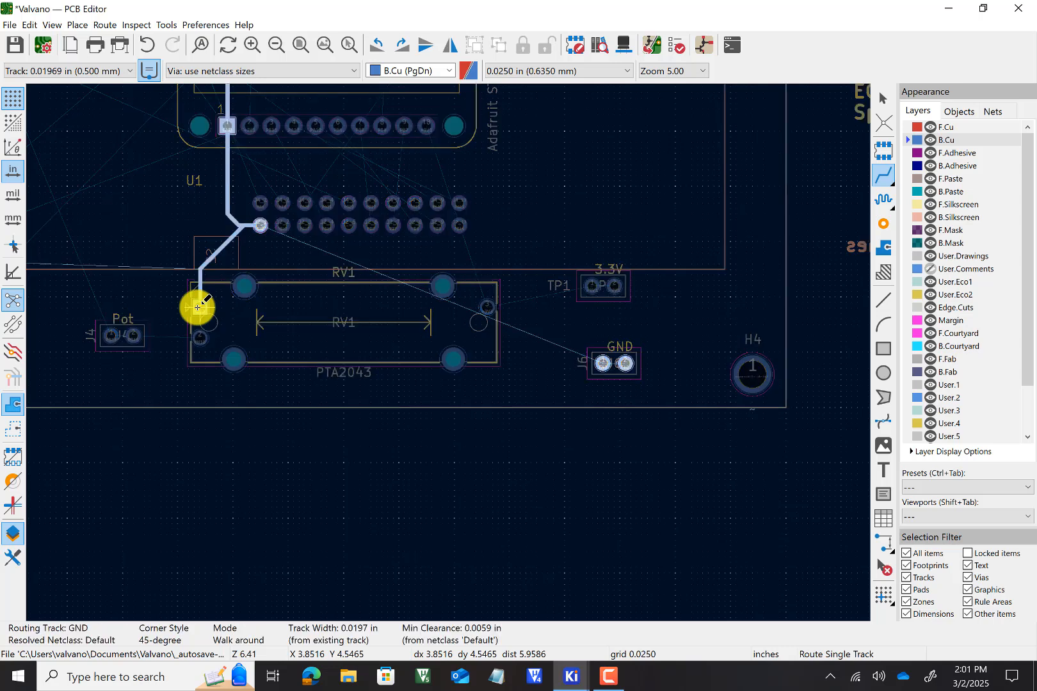
pyautogui.press('pageup')
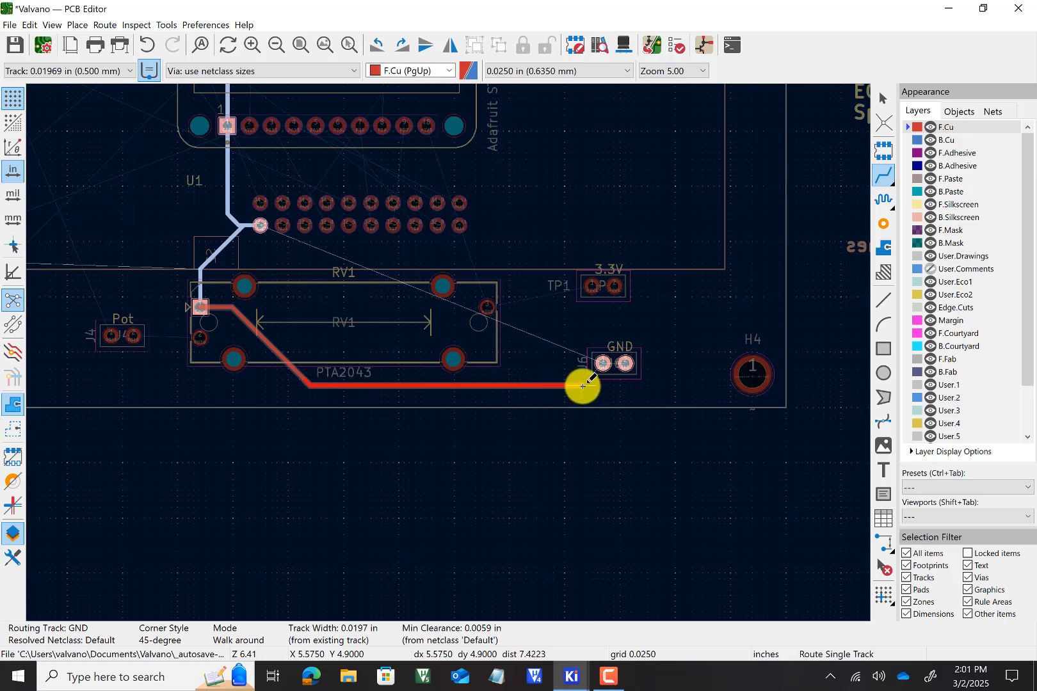
pyautogui.click(602, 363)
pyautogui.press('pagedown')
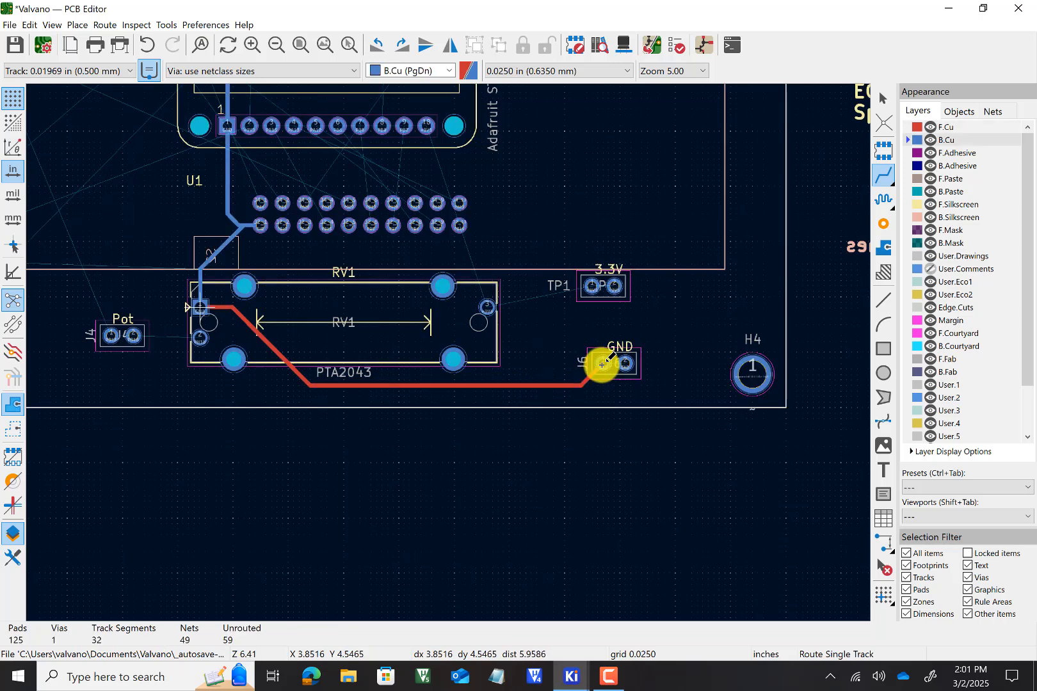
pyautogui.click(601, 365)
pyautogui.click(625, 364)
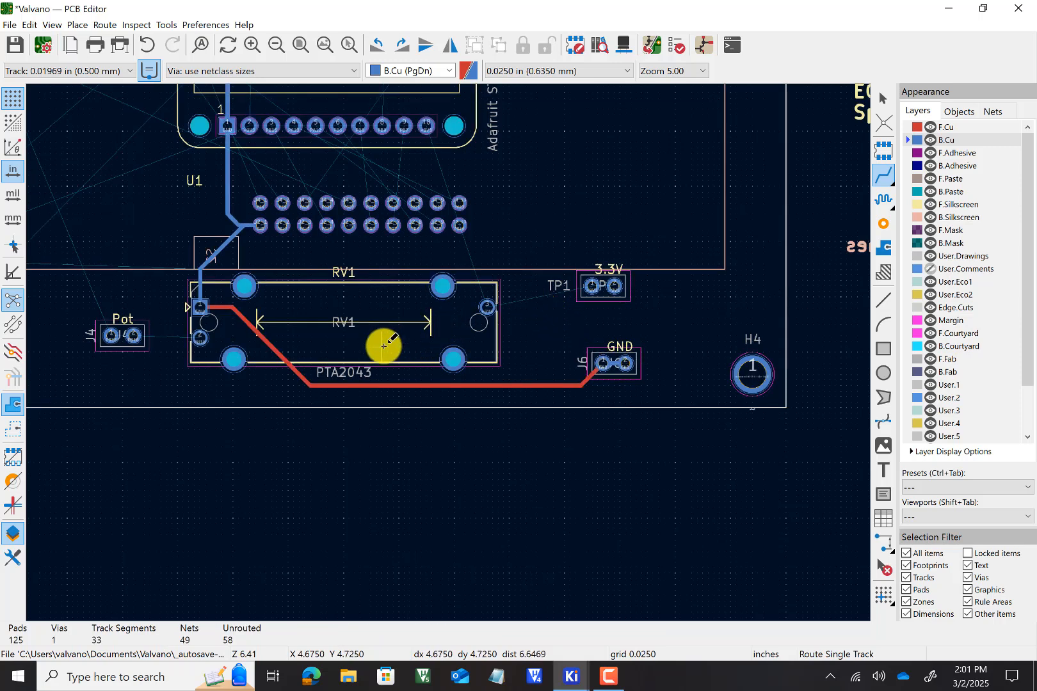
# Route a ground track on F.Cu from R14's GND pad along the board's lower edge to the RV1–J6 ground track
pyautogui.scroll(-1, 105, 367)
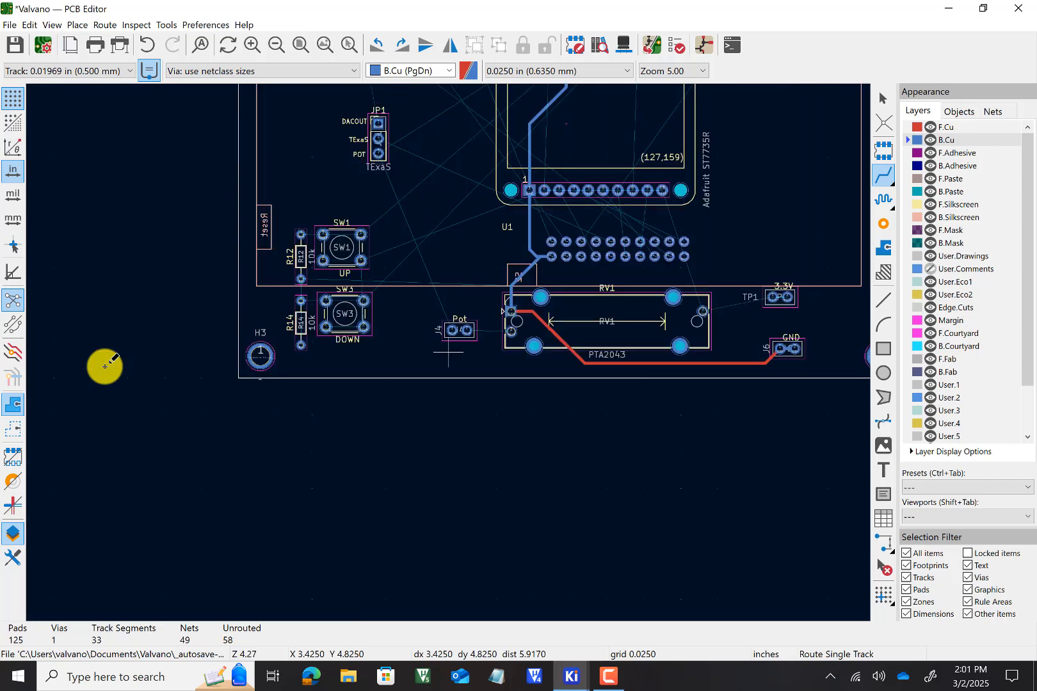
pyautogui.scroll(2, 378, 331)
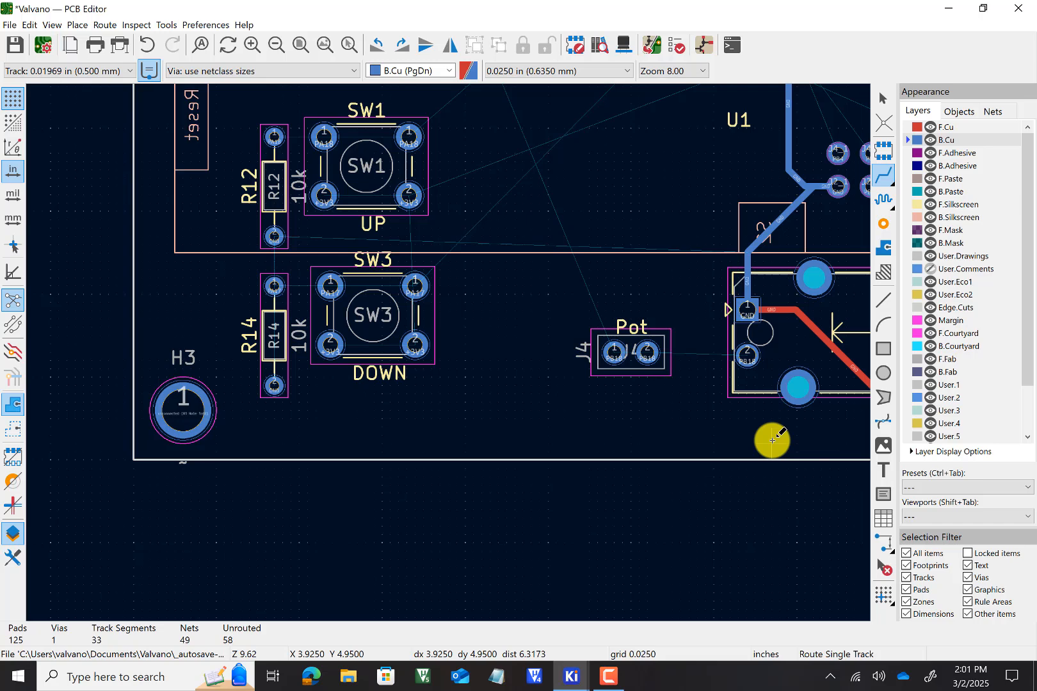
pyautogui.scroll(-2, 772, 440)
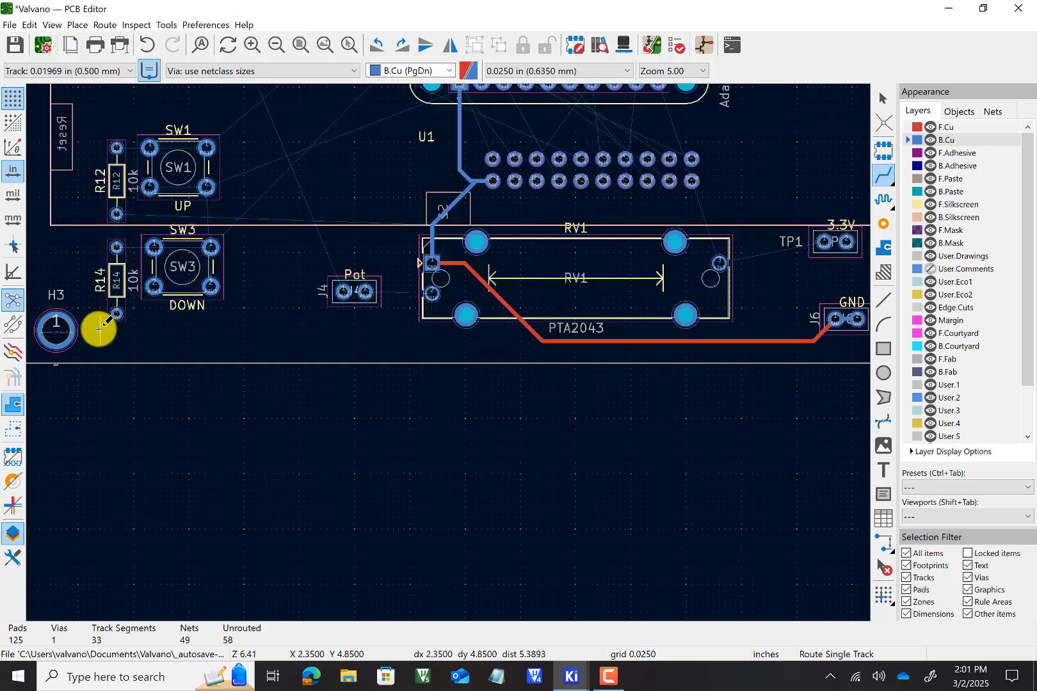
pyautogui.scroll(4, 132, 313)
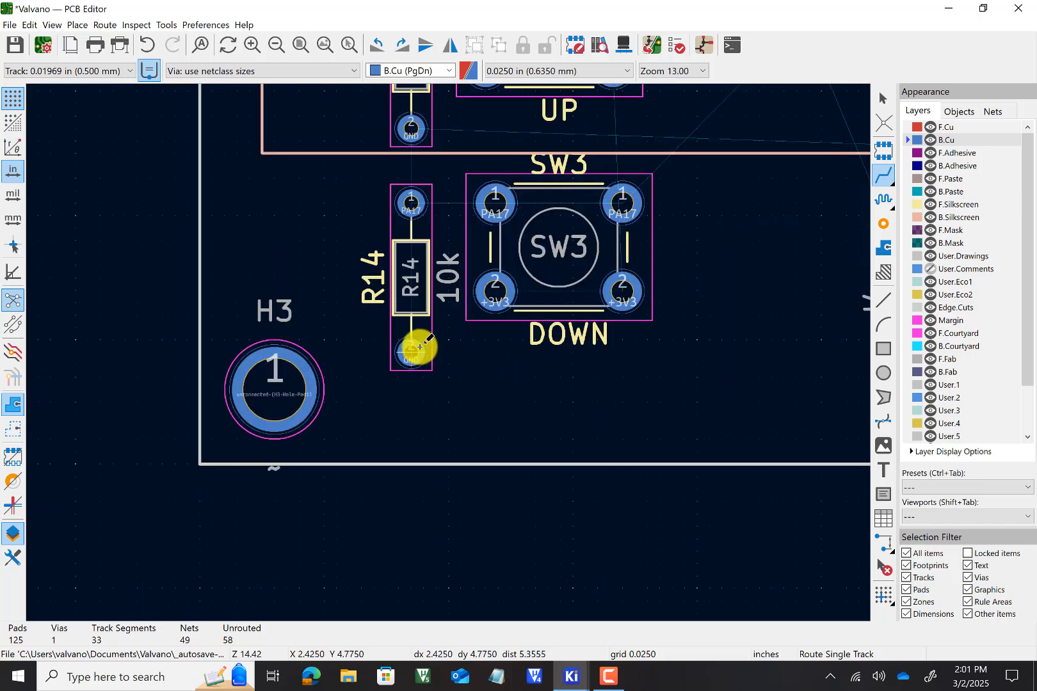
pyautogui.click(450, 71)
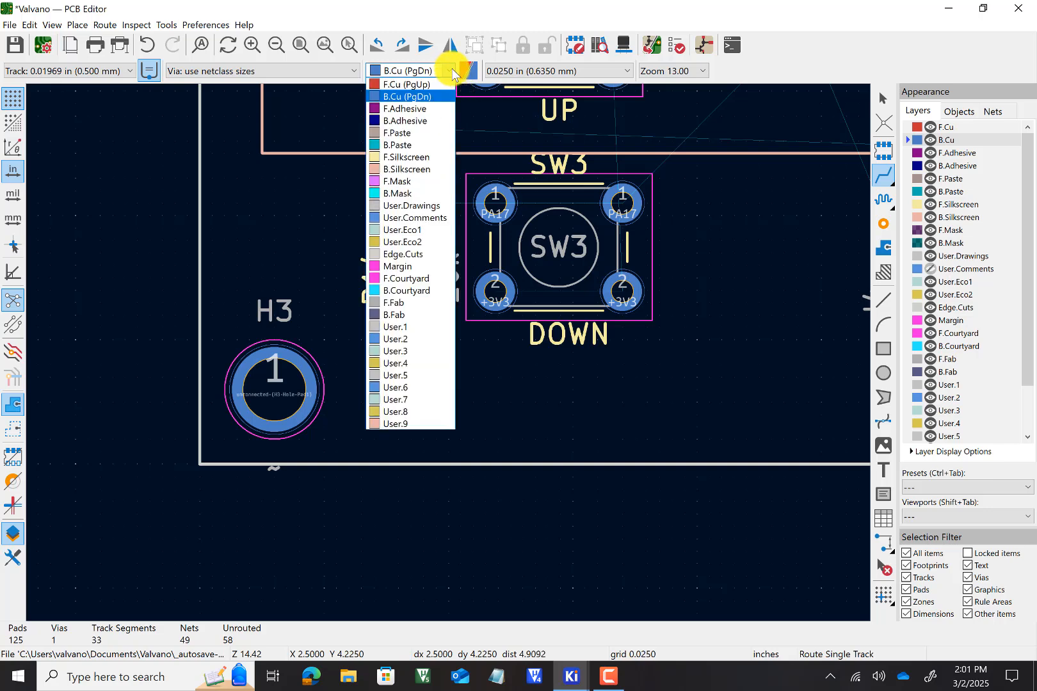
pyautogui.click(410, 84)
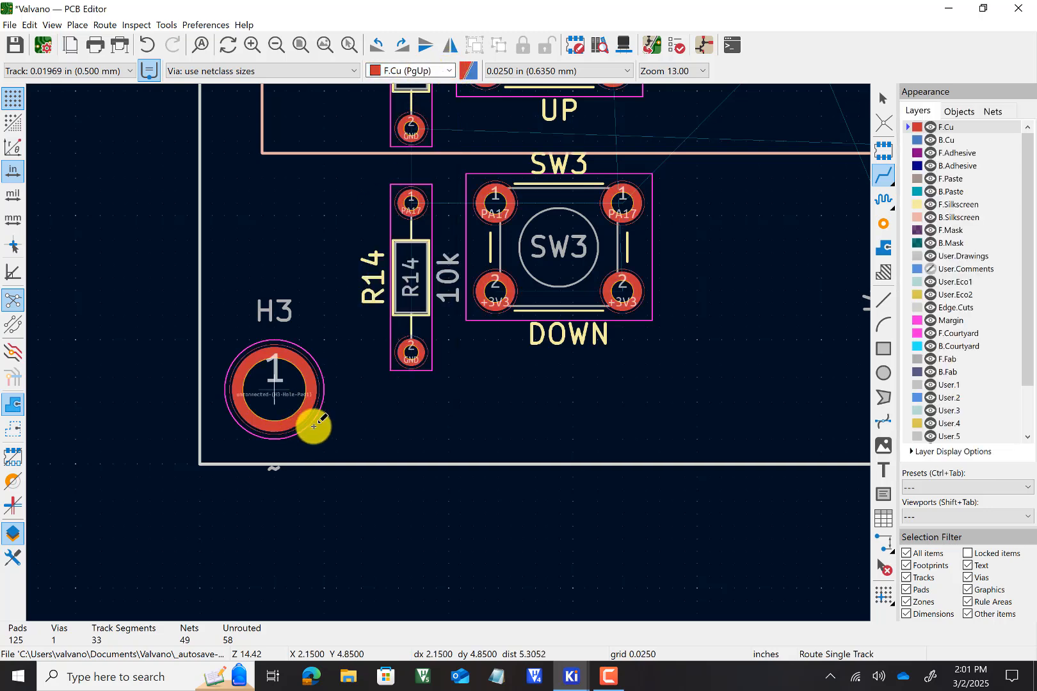
pyautogui.click(413, 353)
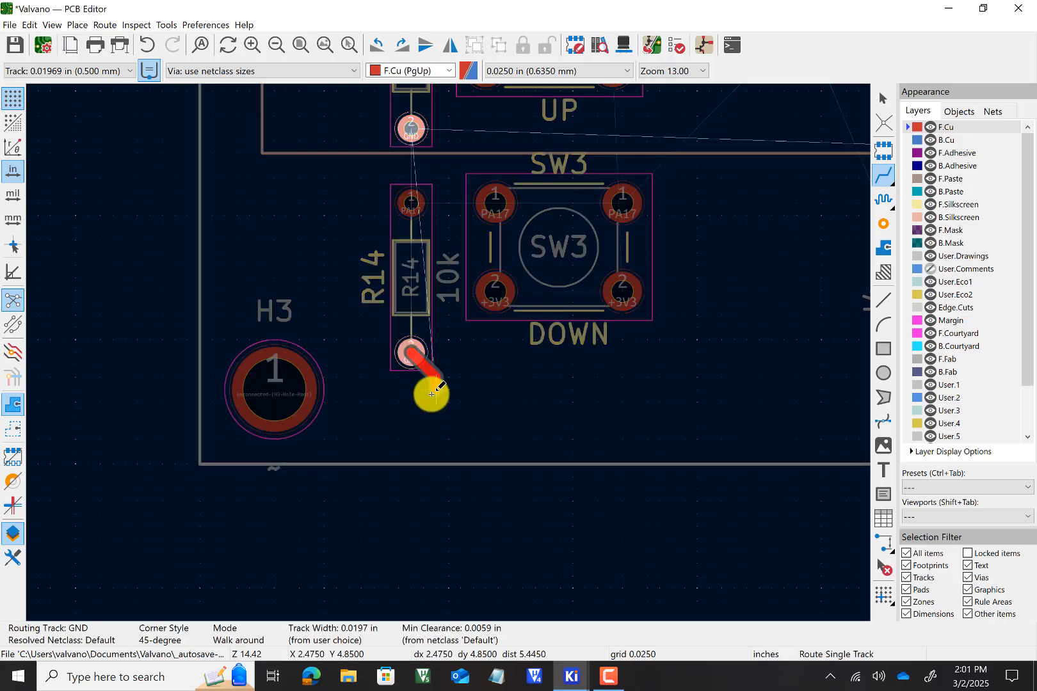
pyautogui.scroll(-3, 430, 393)
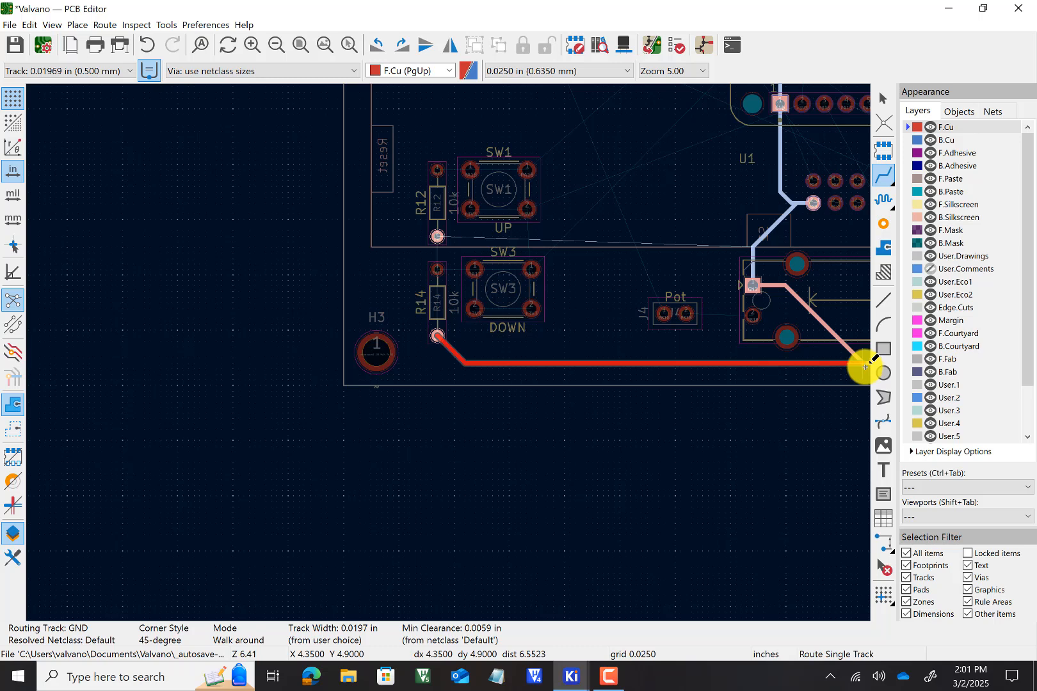
pyautogui.click(865, 367)
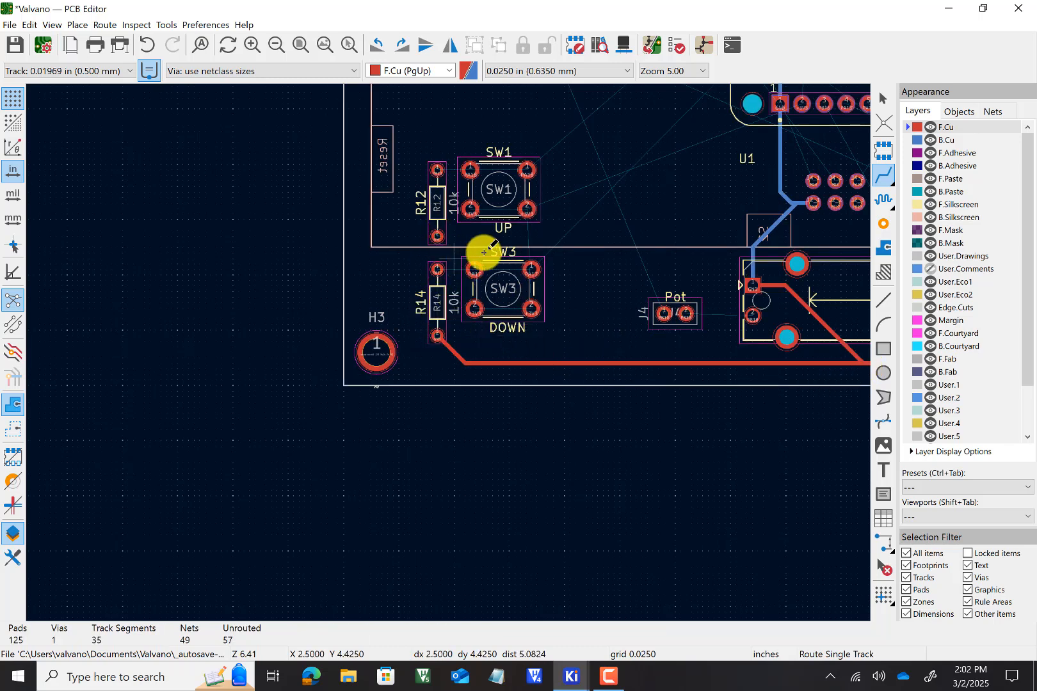
# Route a ground track on B.Cu from R14's GND pad around R14 to R12's GND pad, and make F.Cu the active layer
pyautogui.click(436, 335)
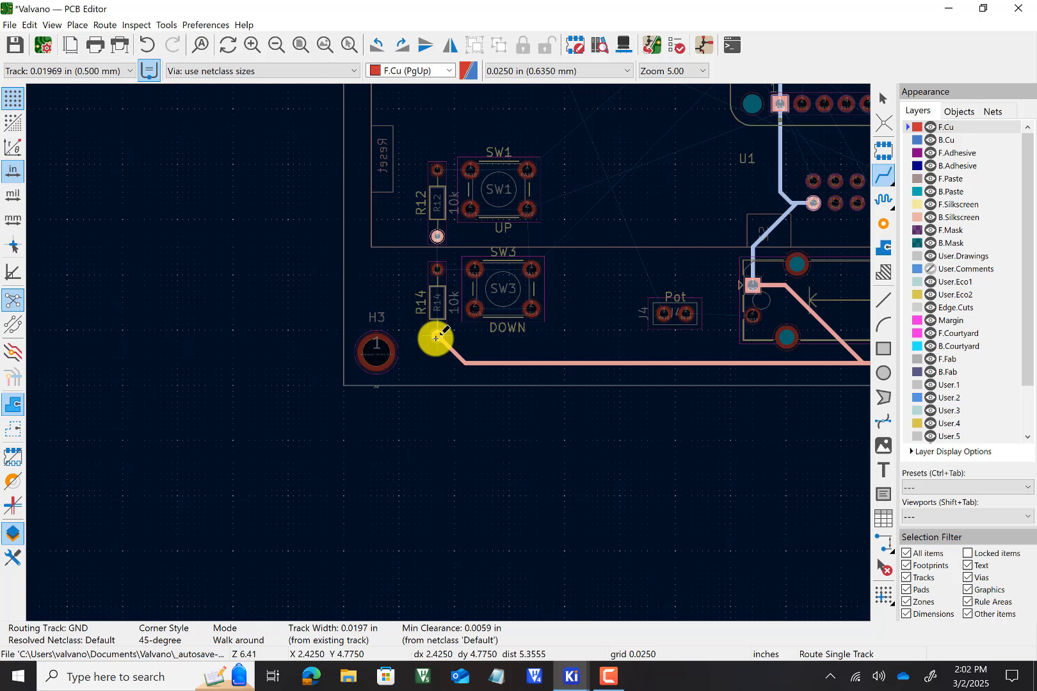
pyautogui.press('v')
pyautogui.click(437, 336)
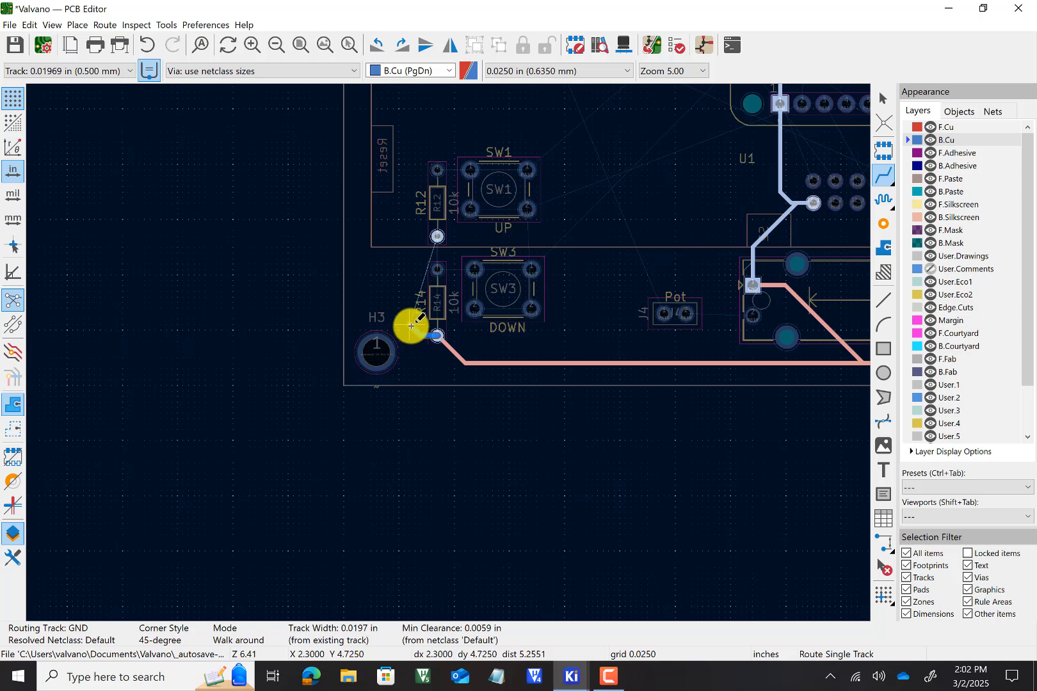
pyautogui.scroll(-3, 411, 325)
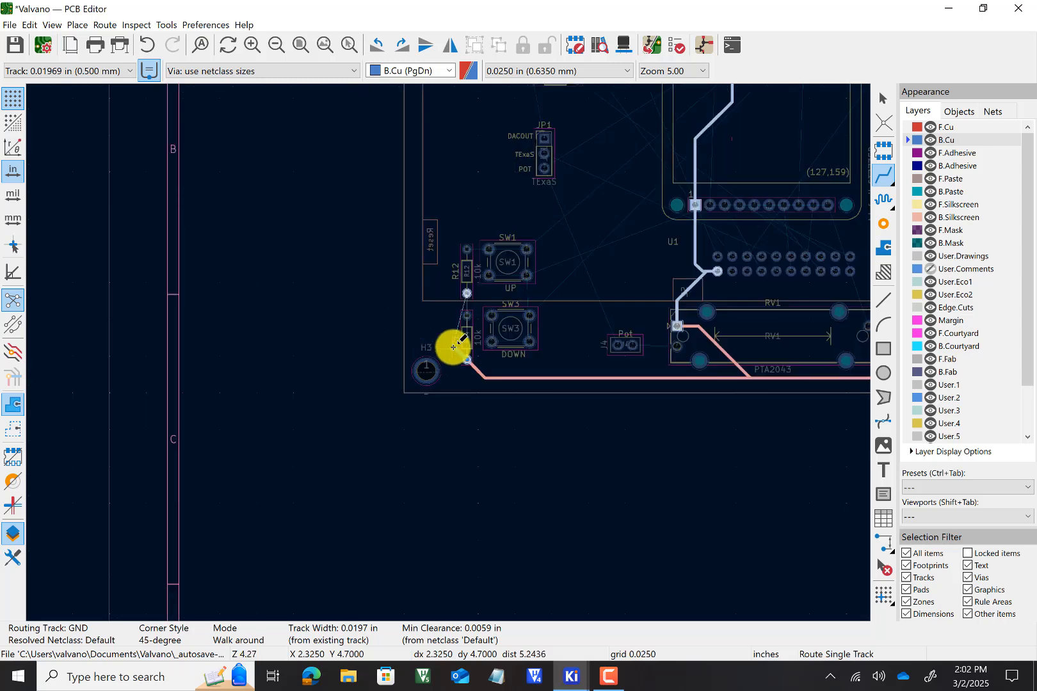
pyautogui.scroll(10, 451, 347)
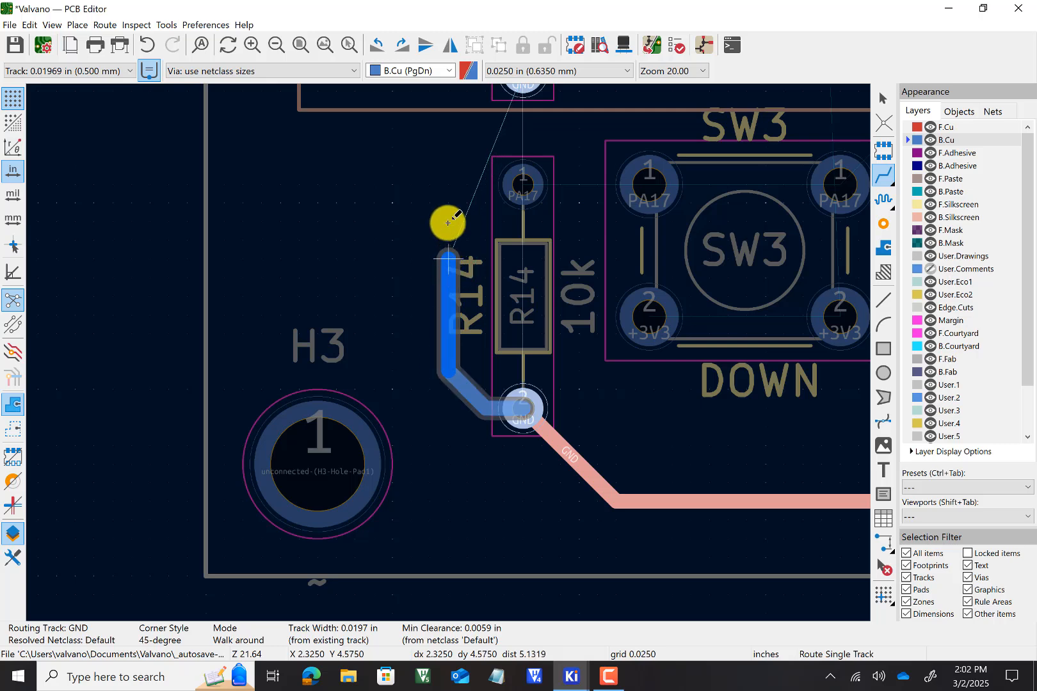
pyautogui.scroll(-3, 454, 163)
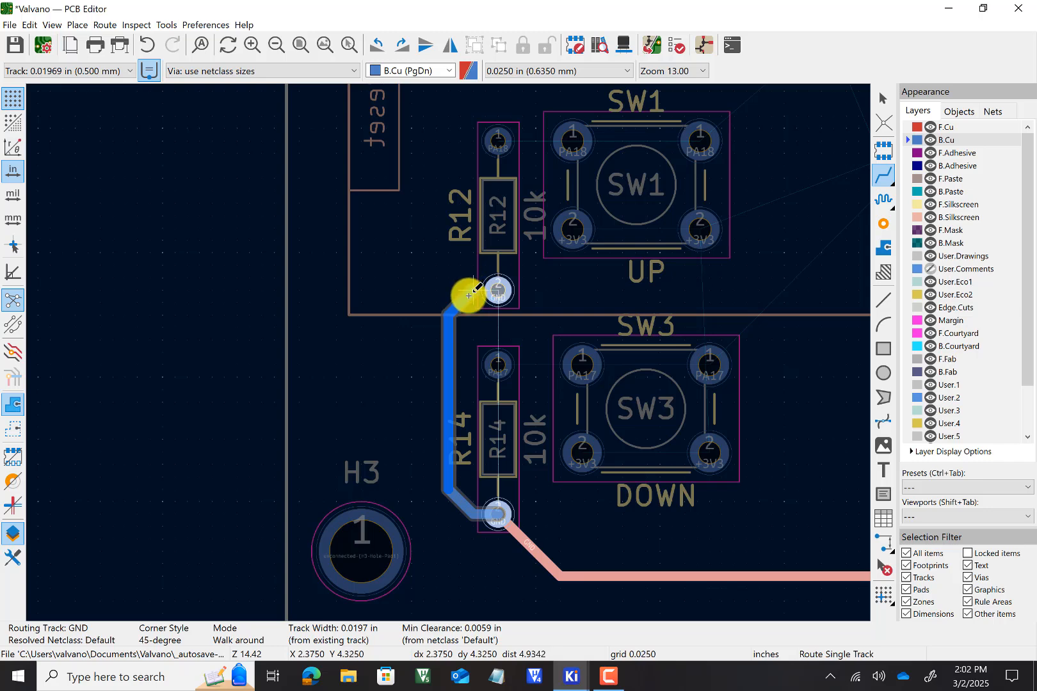
pyautogui.click(491, 287)
pyautogui.press('pageup')
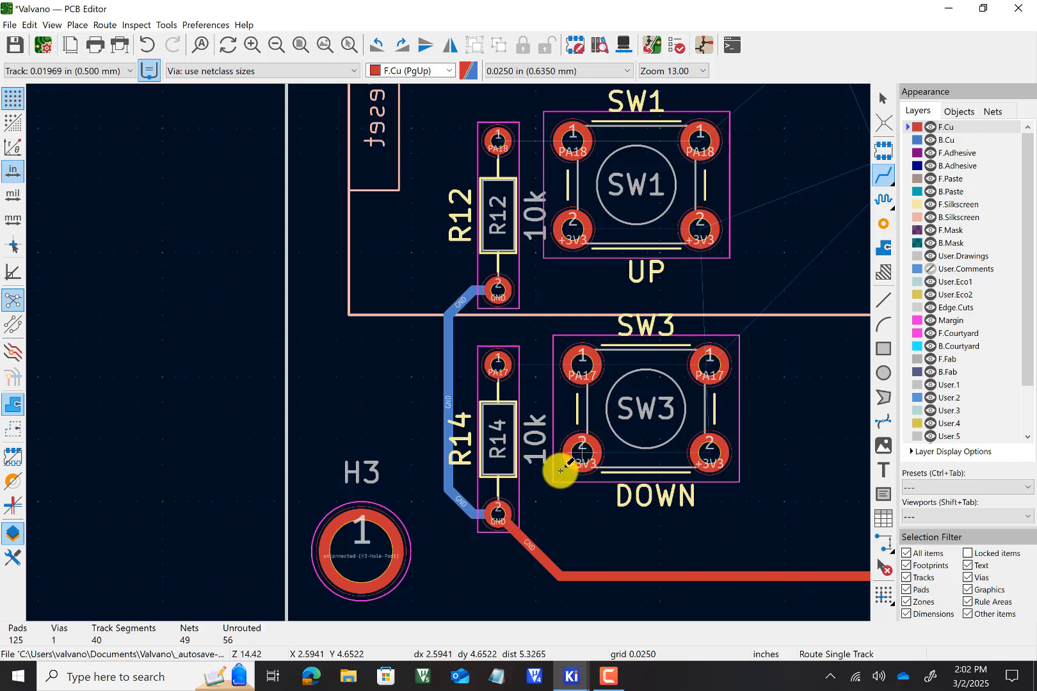
pyautogui.press('F2')
pyautogui.press('F2')
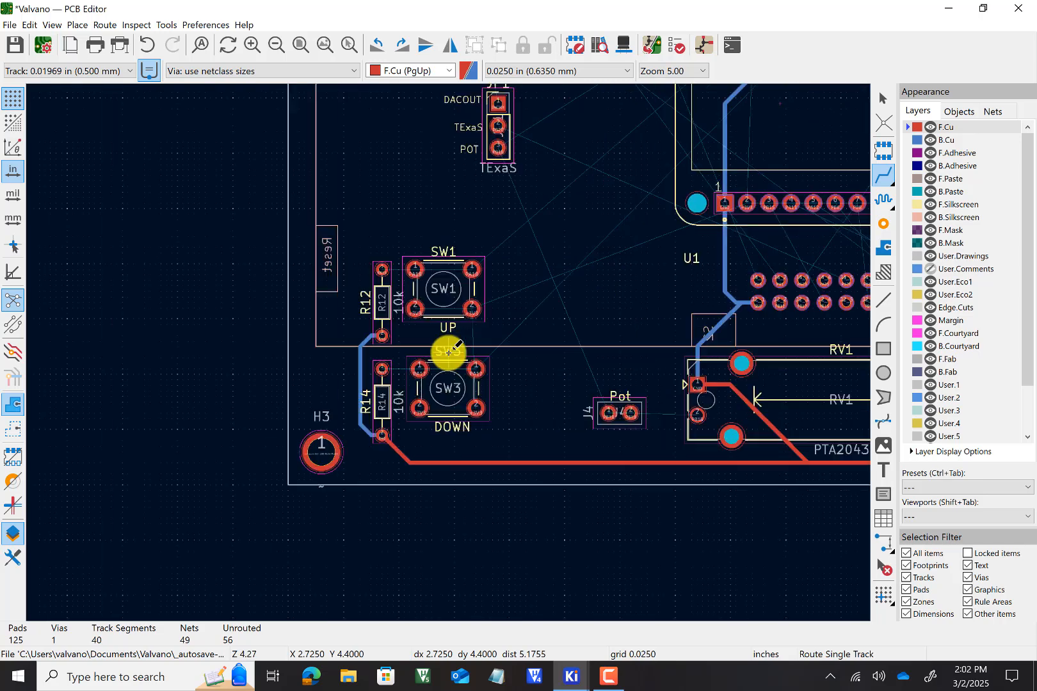
# Route a ground track on F.Cu from the Speaker connector J2's pad 2 to the existing ground junction near the display's (0,0) label
pyautogui.press('Home')
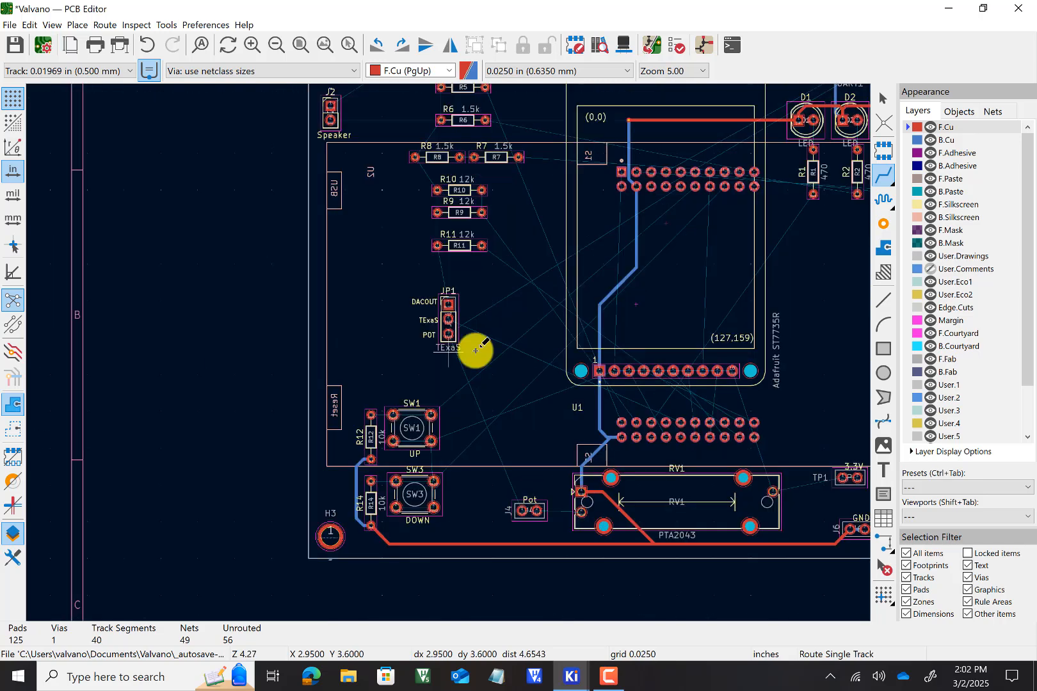
pyautogui.press('F1')
pyautogui.press('F1')
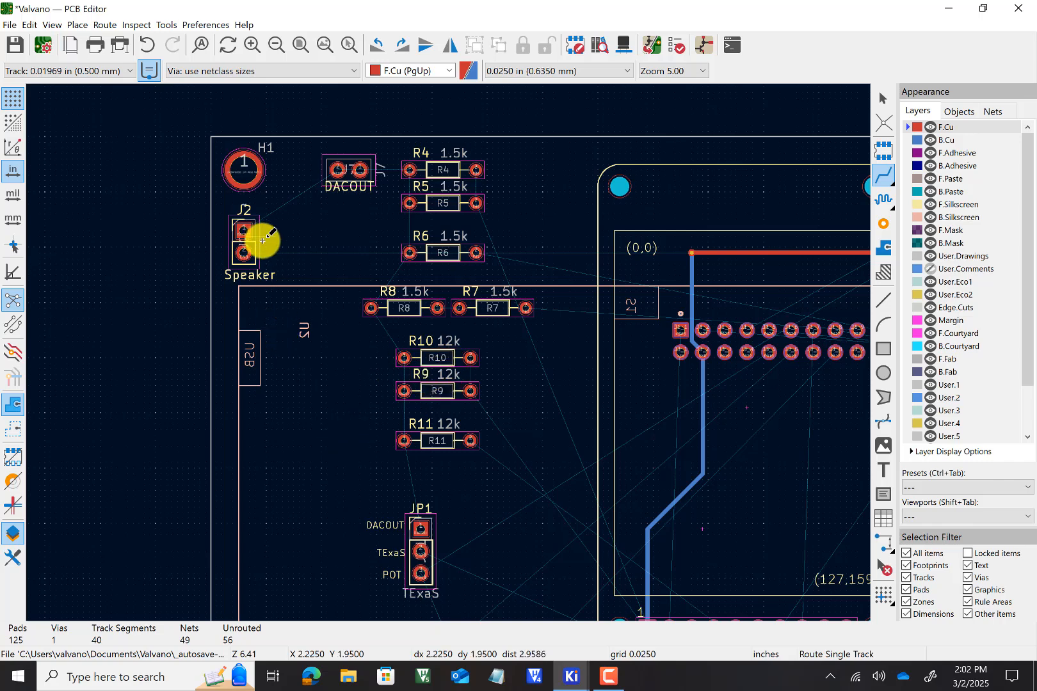
pyautogui.scroll(1, 262, 241)
pyautogui.scroll(-2, 486, 437)
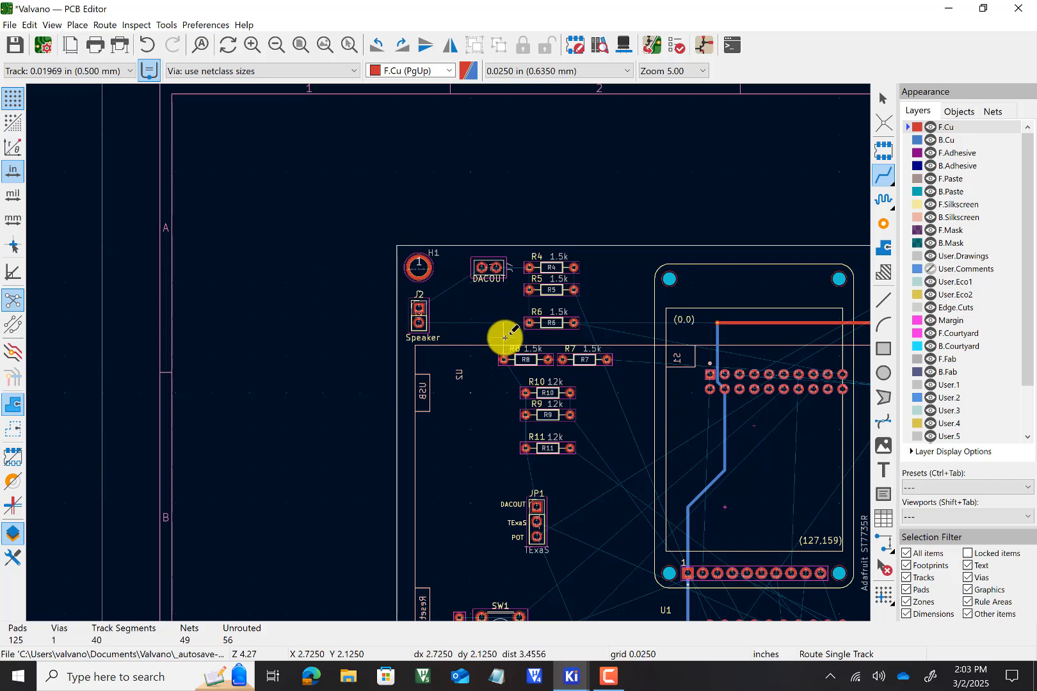
pyautogui.scroll(2, 502, 339)
pyautogui.scroll(2, 446, 352)
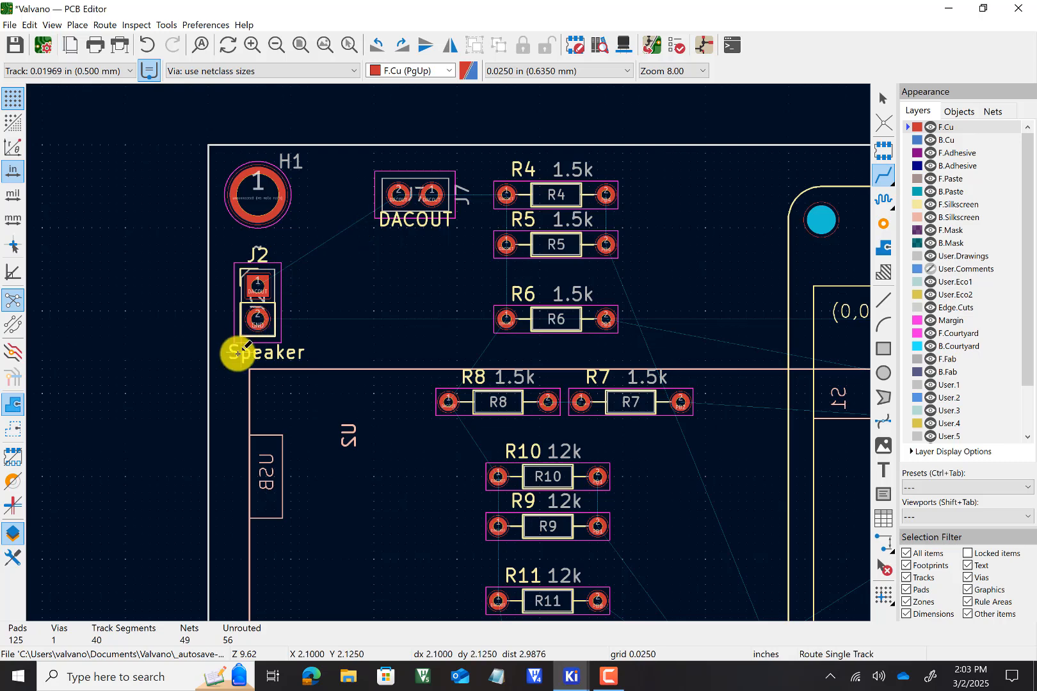
pyautogui.click(259, 319)
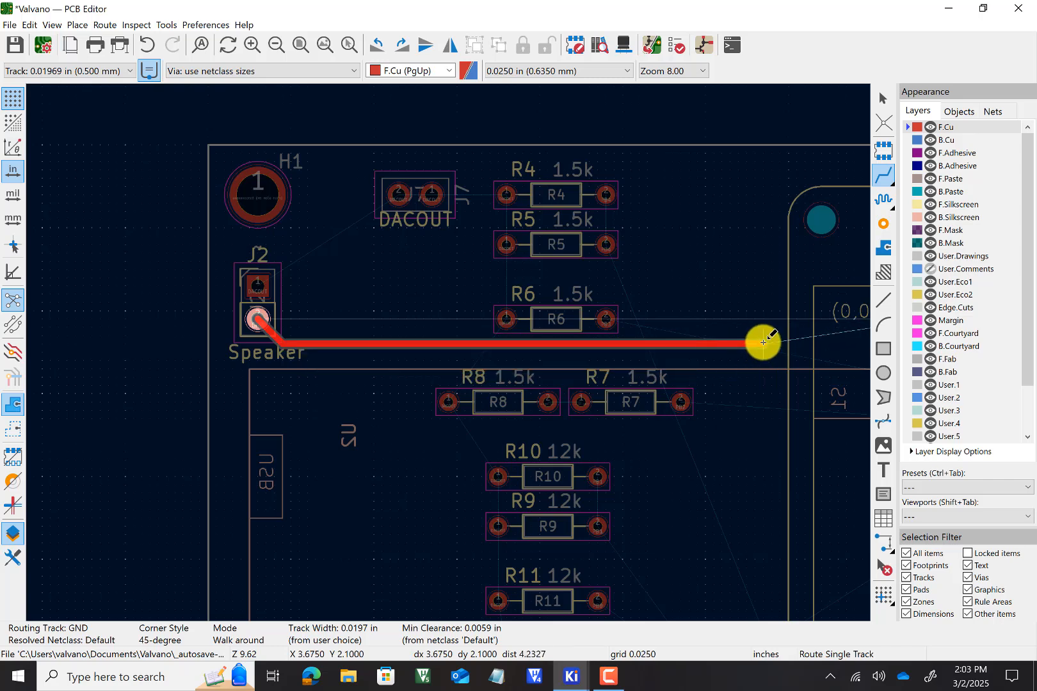
pyautogui.scroll(-2, 764, 343)
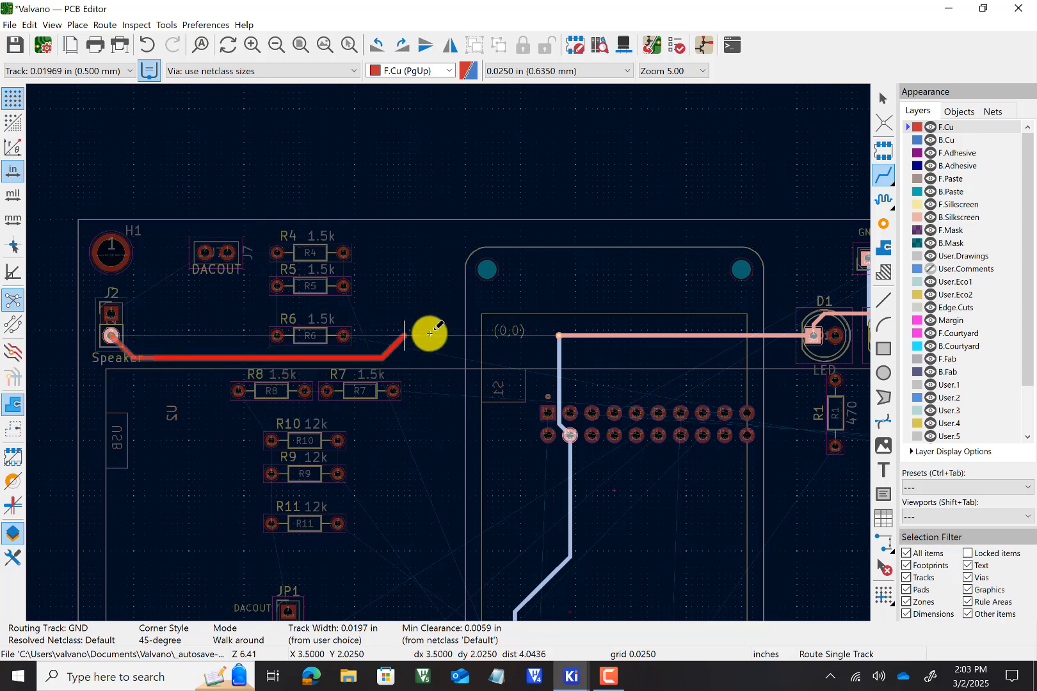
pyautogui.click(546, 344)
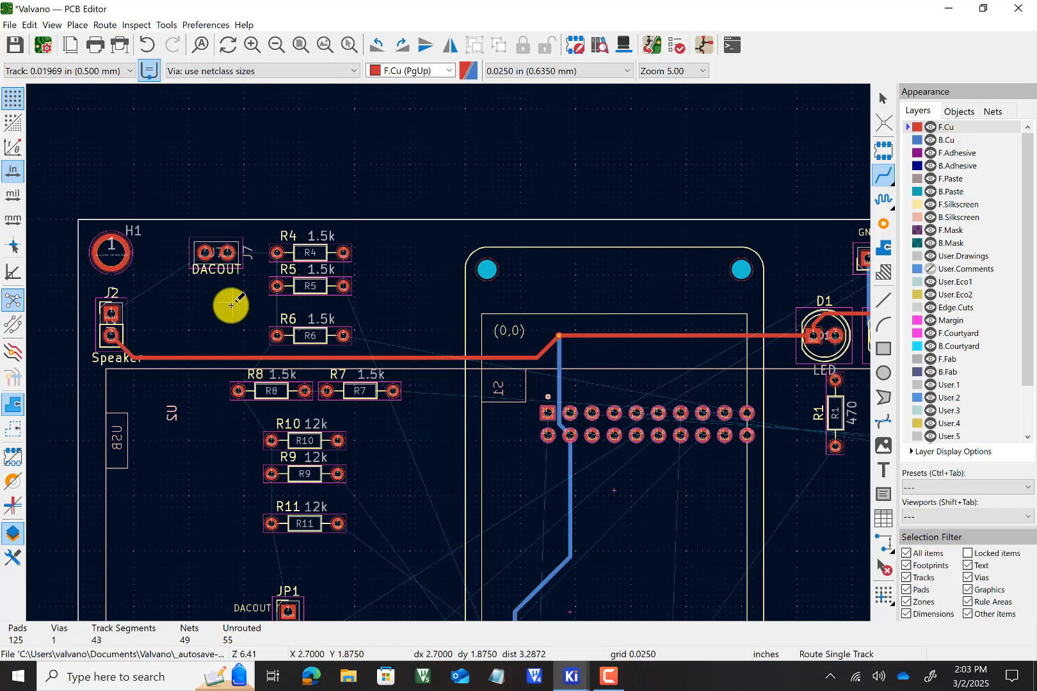
# Save the board file with the new ground tracks
pyautogui.scroll(1, 231, 305)
pyautogui.scroll(-1, 512, 341)
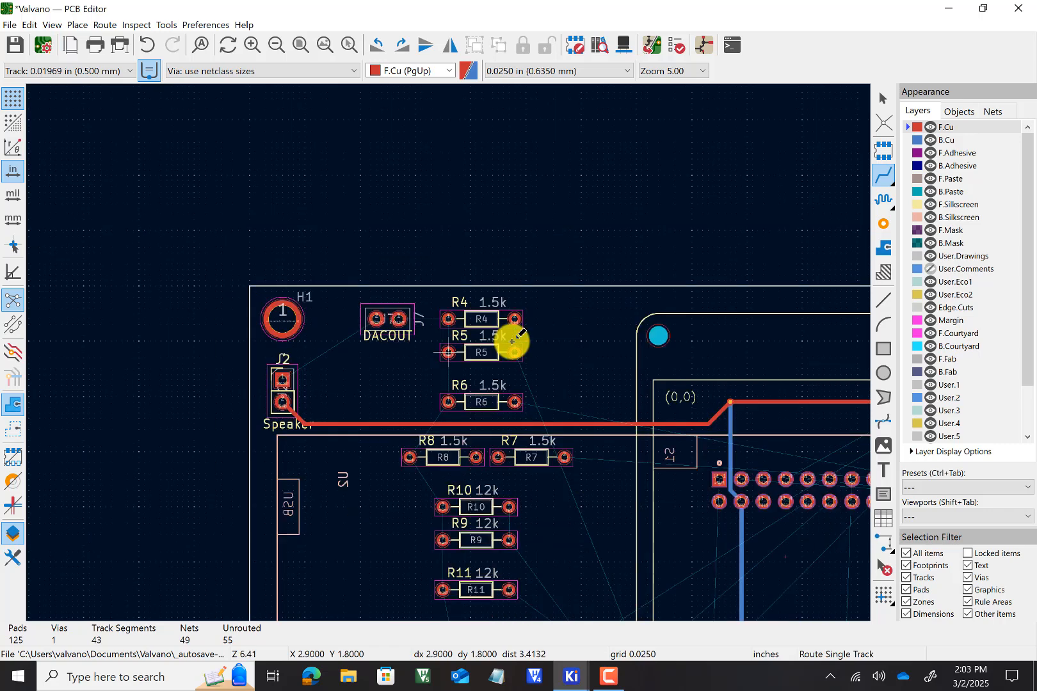
pyautogui.scroll(-1, 721, 431)
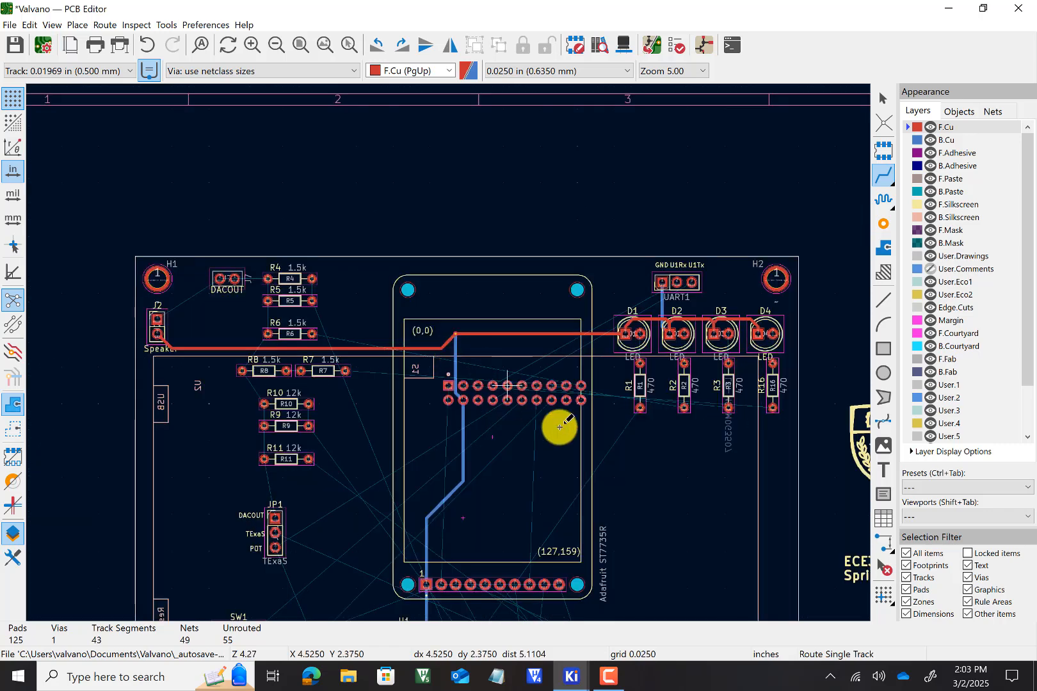
pyautogui.scroll(-1, 660, 453)
pyautogui.scroll(2, 448, 353)
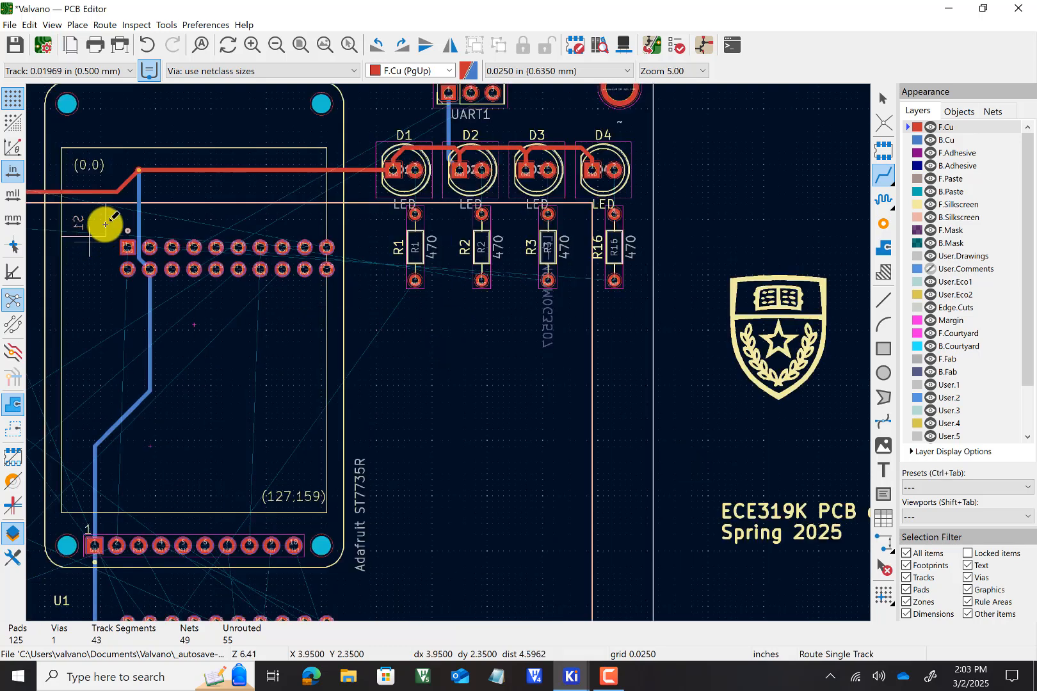
pyautogui.click(139, 24)
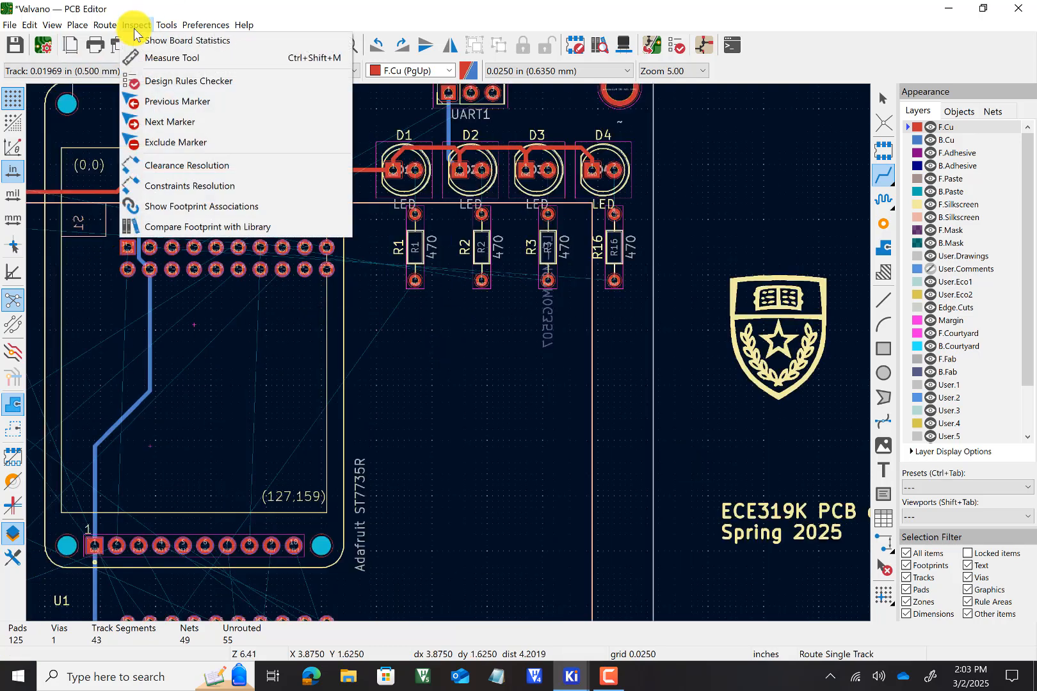
pyautogui.moveTo(5, 29)
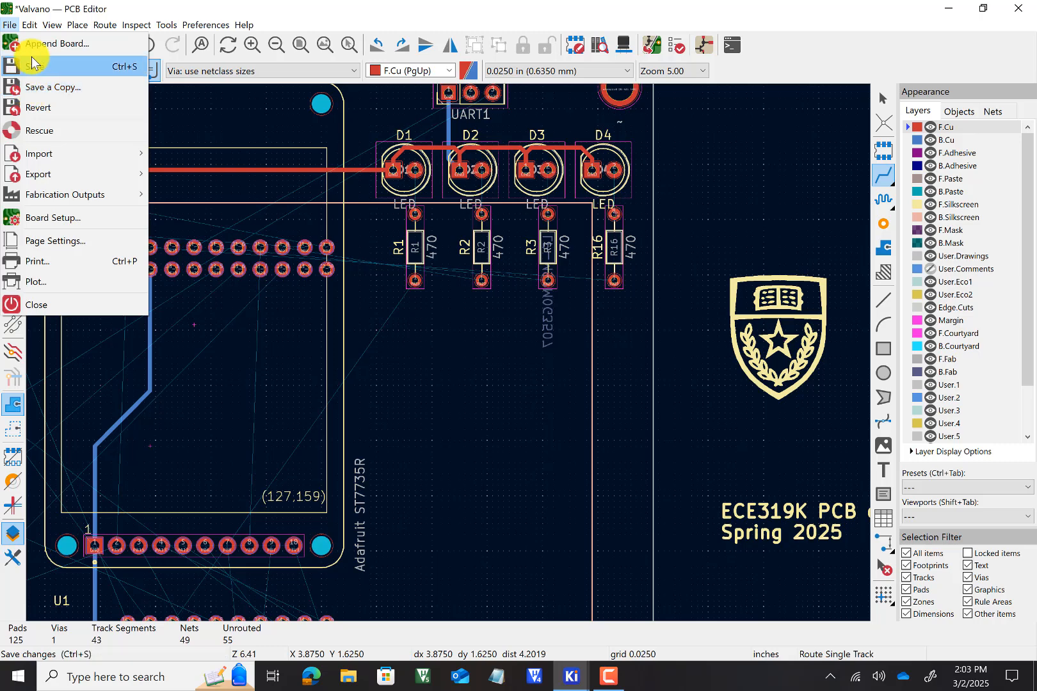
pyautogui.click(31, 68)
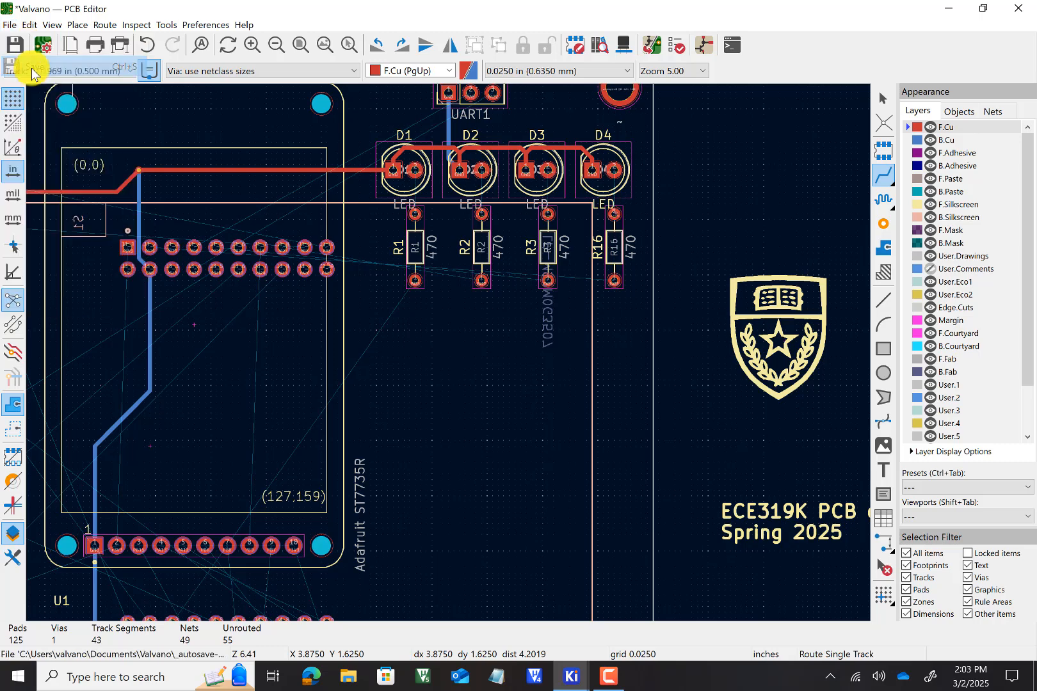
# Run the design rules check on the board and close the checker
pyautogui.click(133, 25)
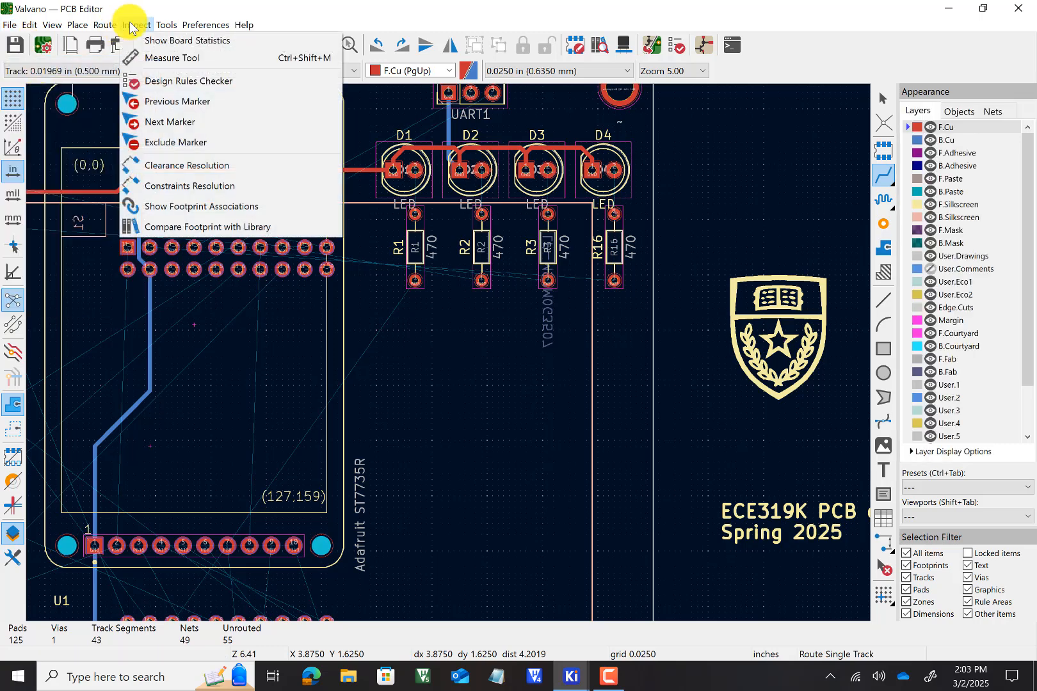
pyautogui.click(159, 82)
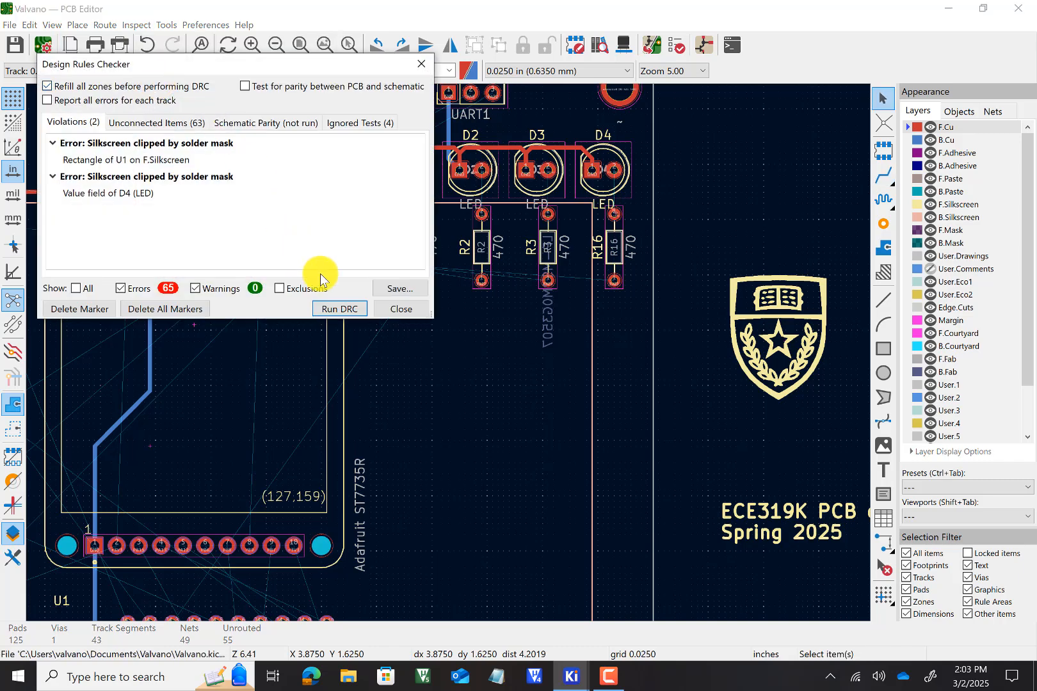
pyautogui.click(339, 308)
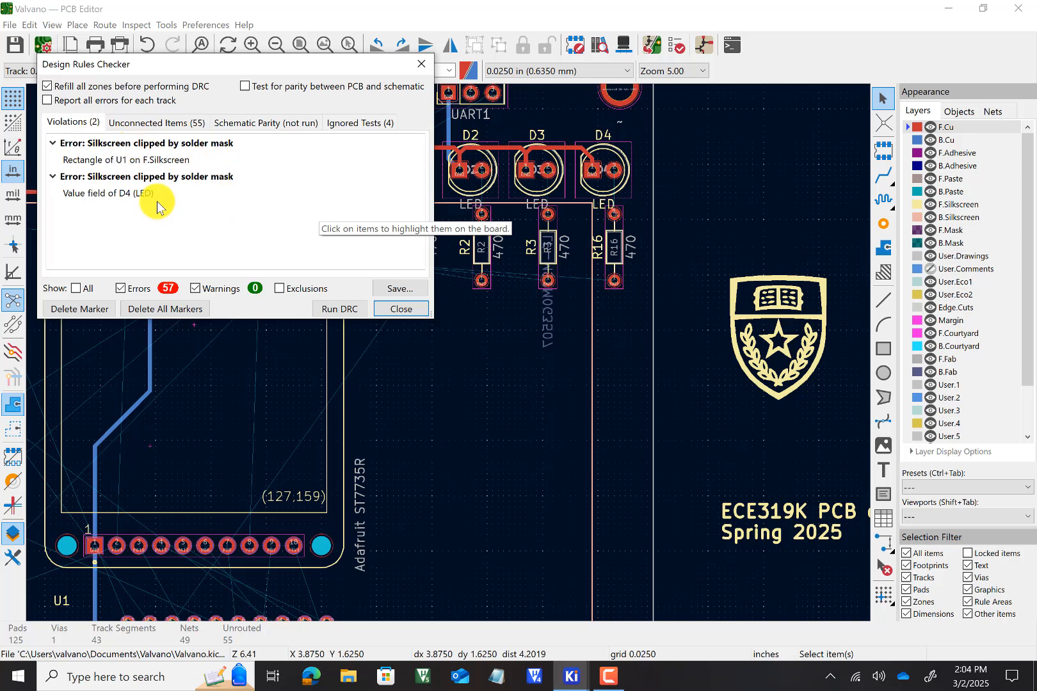
pyautogui.click(395, 306)
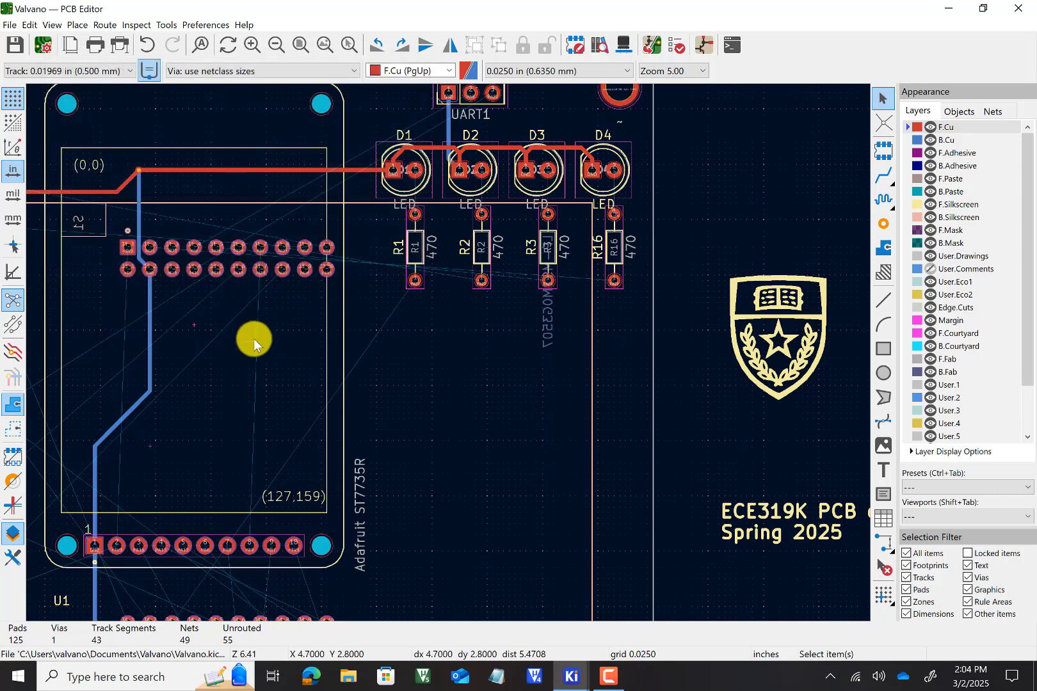
# Start a 0.5 mm +3V3 track on B.Cu from pad J1_1 and fix its first bend at X 4.0000, Y 2.4250 in
pyautogui.scroll(-2, 465, 312)
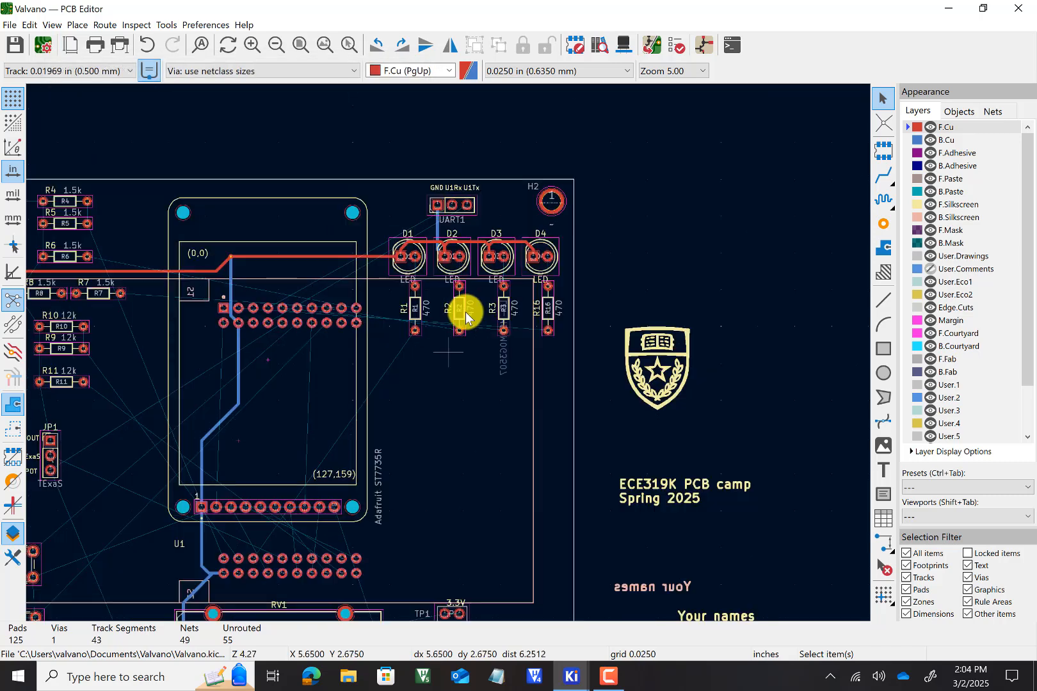
pyautogui.scroll(-2, 246, 472)
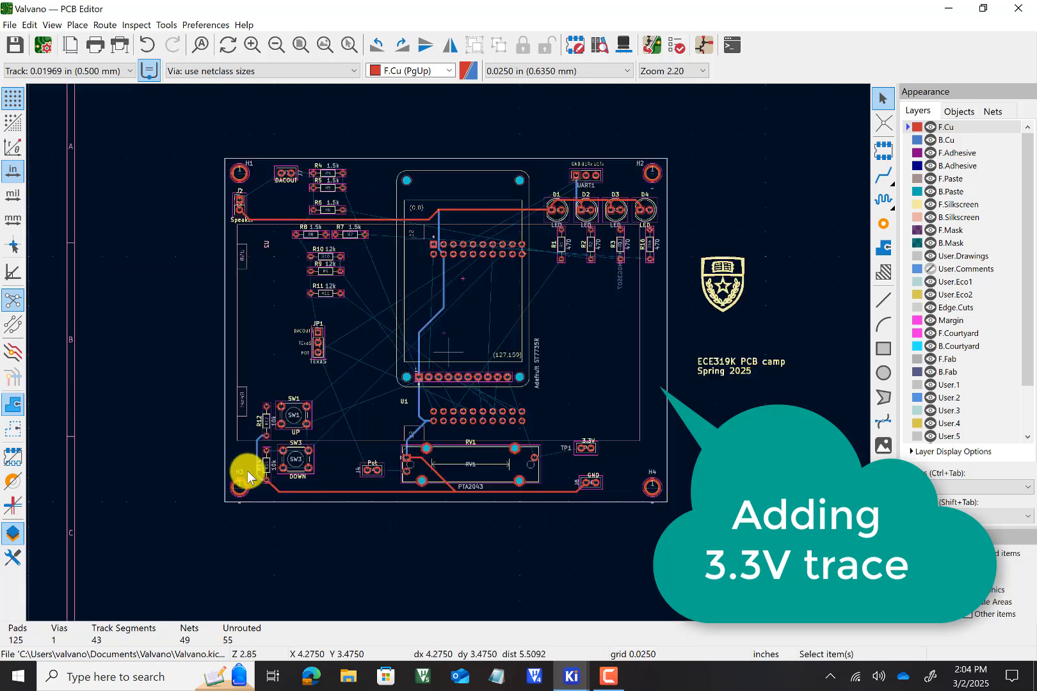
pyautogui.scroll(6, 484, 380)
pyautogui.scroll(2, 448, 353)
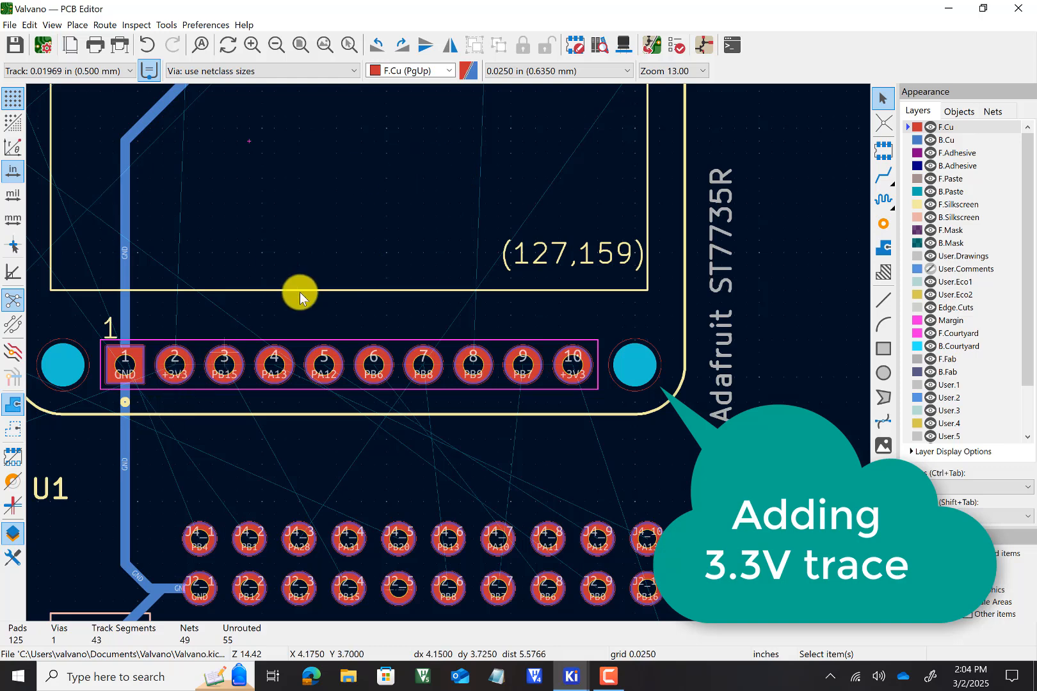
pyautogui.scroll(-6, 311, 275)
pyautogui.scroll(6, 489, 208)
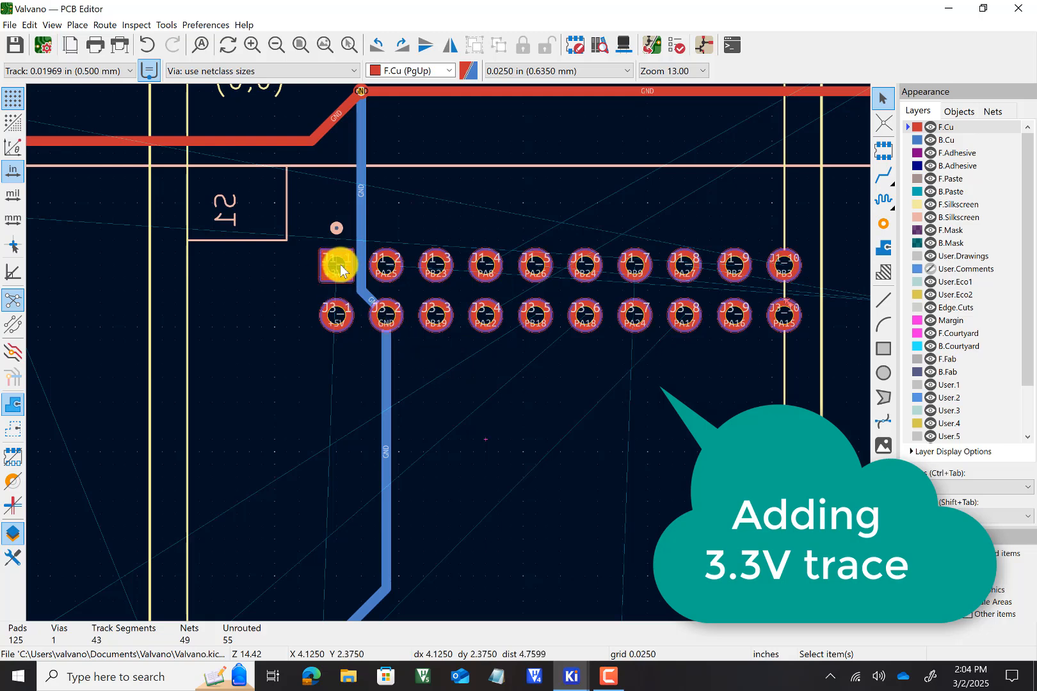
pyautogui.click(882, 180)
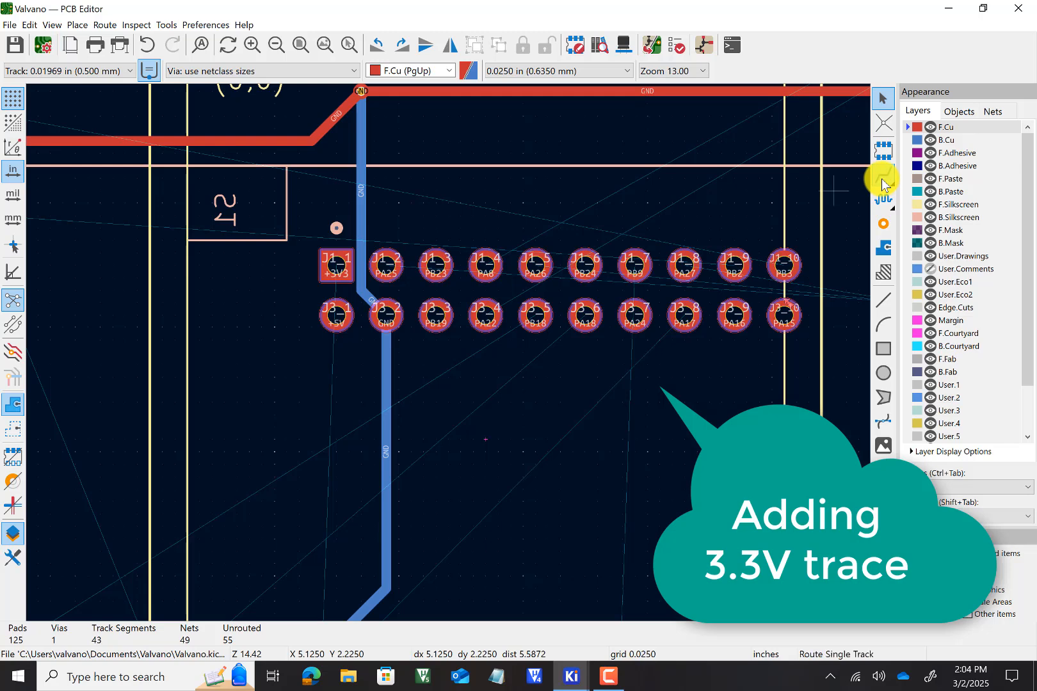
pyautogui.click(339, 262)
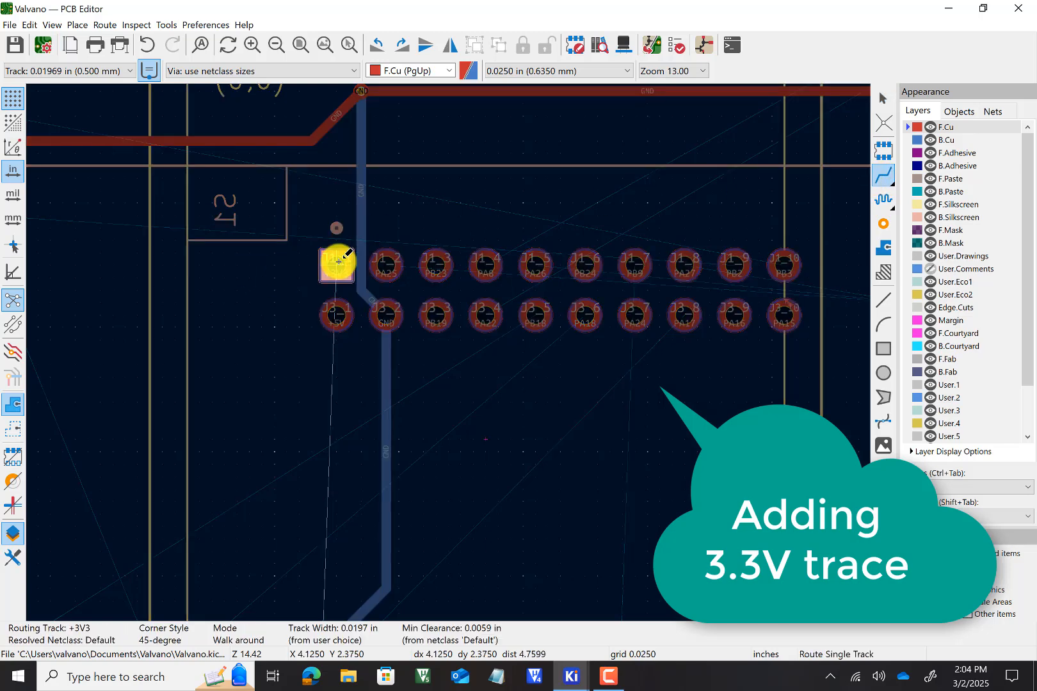
pyautogui.scroll(-7, 339, 262)
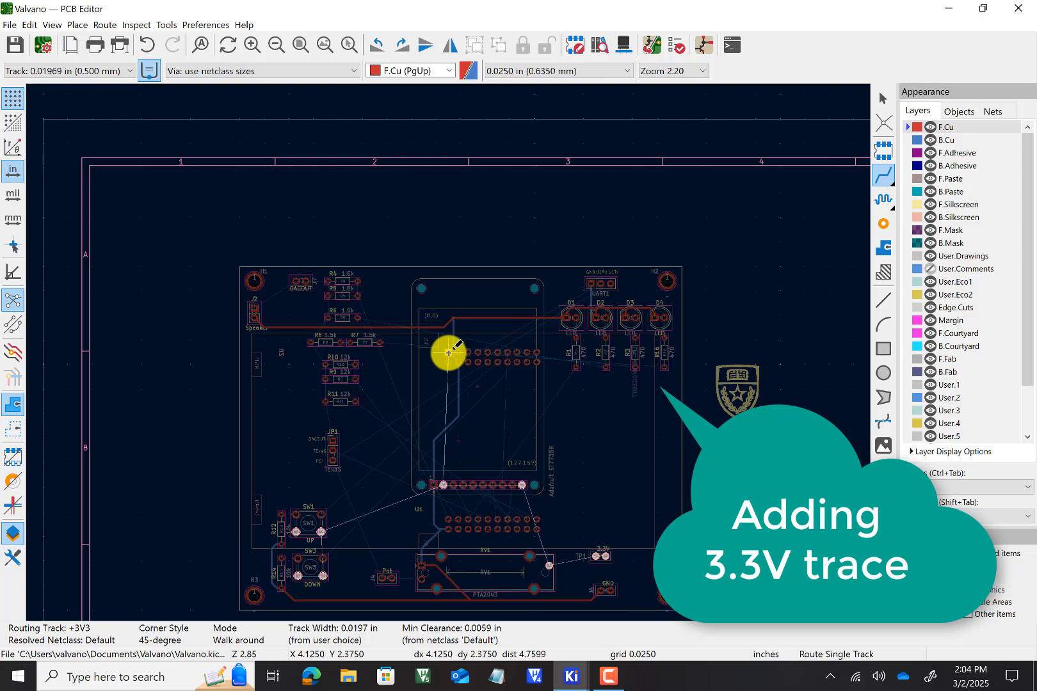
pyautogui.scroll(8, 448, 352)
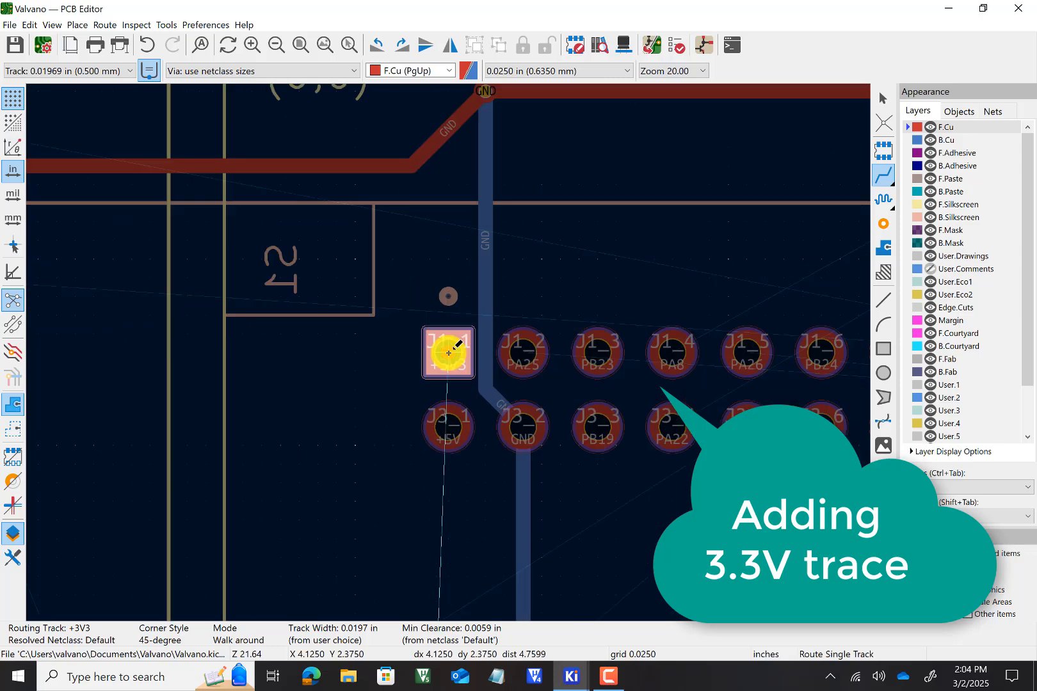
pyautogui.press('pagedown')
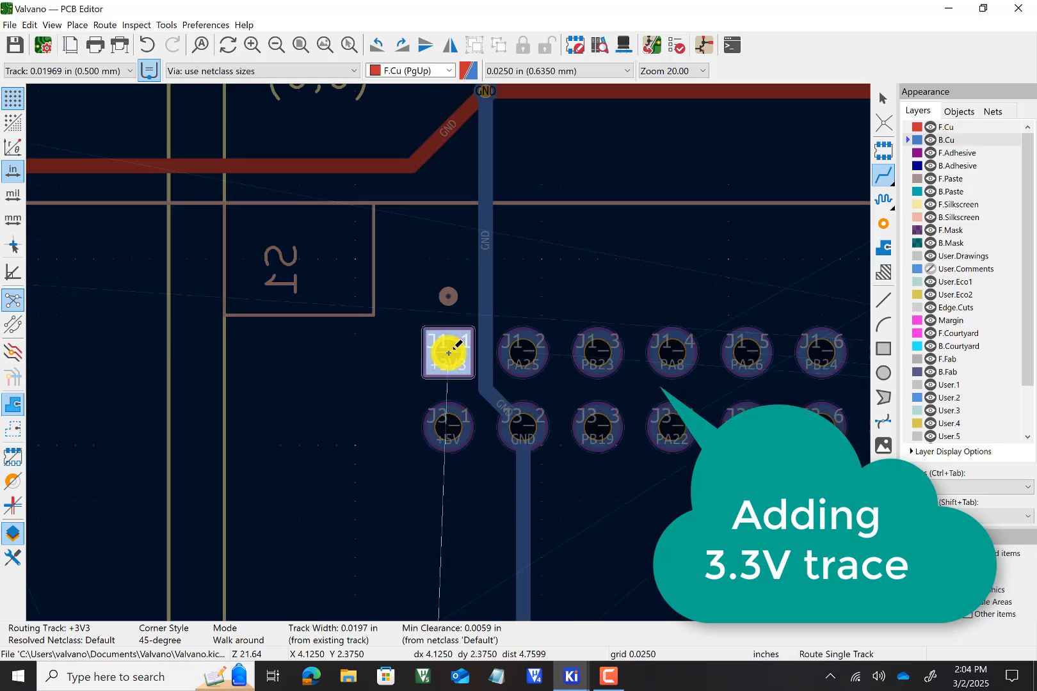
pyautogui.click(444, 354)
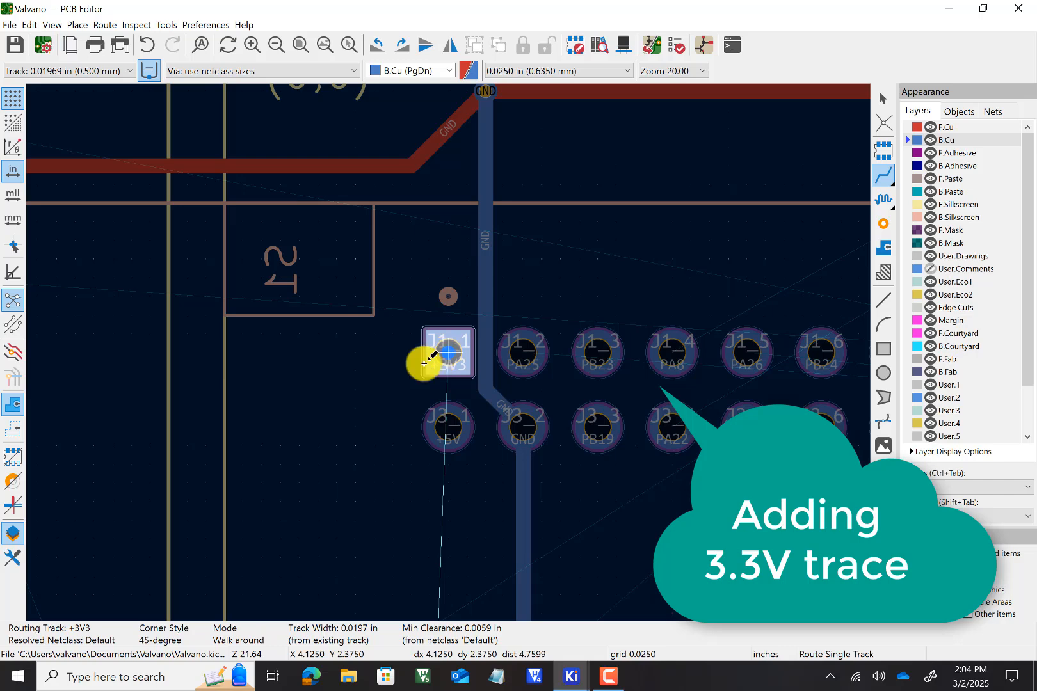
pyautogui.click(362, 392)
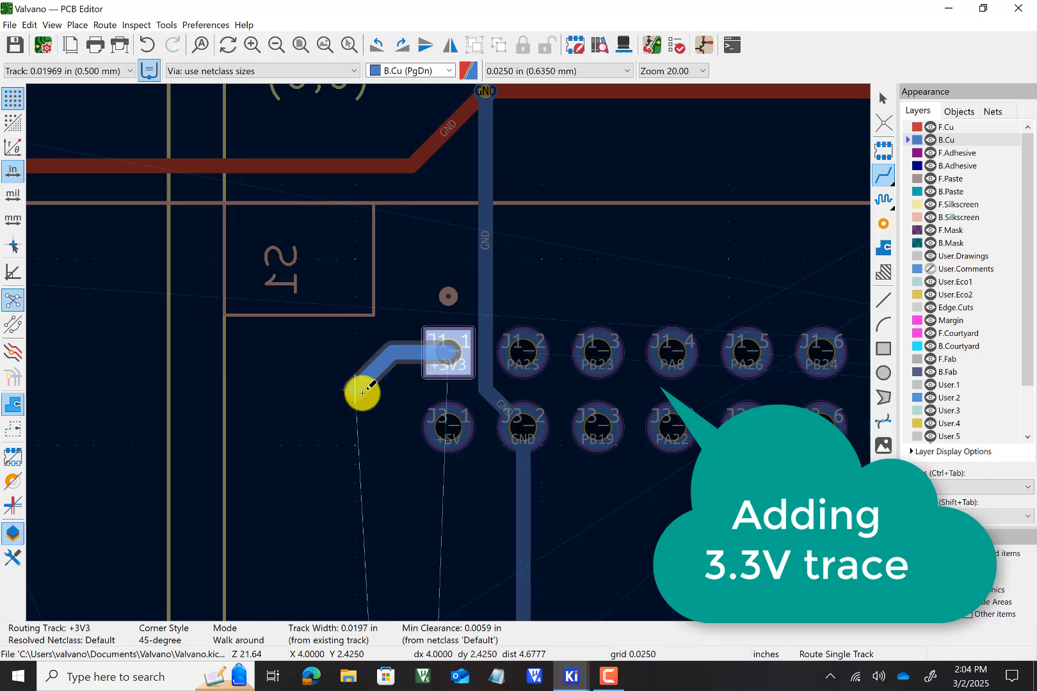
# Extend the +3V3 track straight down to X 4.0000, Y 3.0500 in, end it there, and make B.Cu the active layer
pyautogui.scroll(-3, 362, 392)
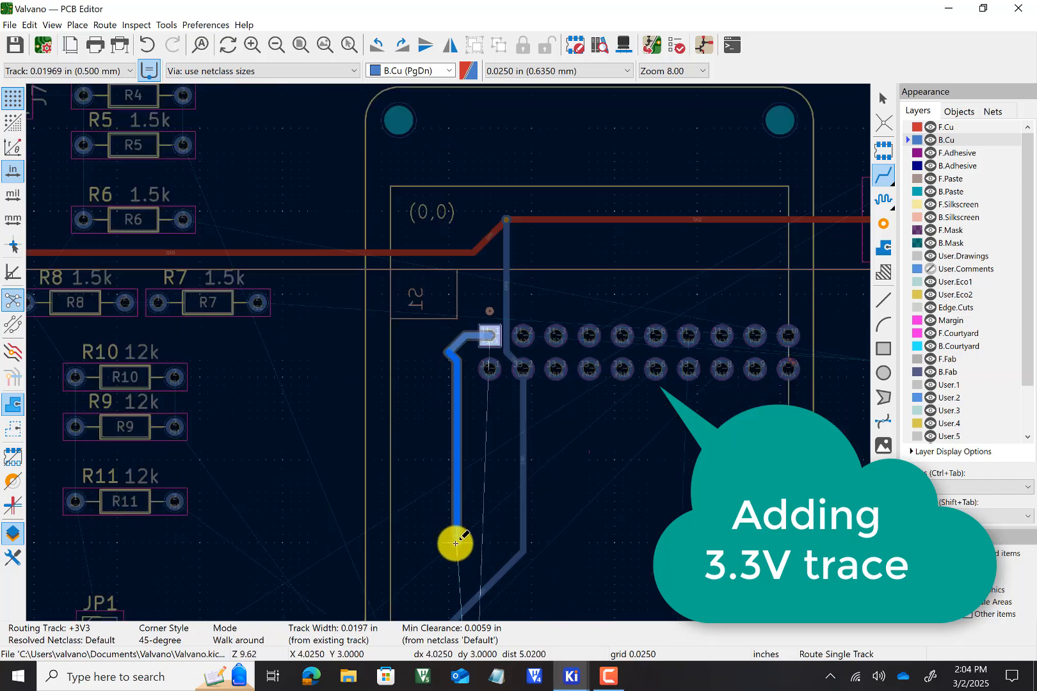
pyautogui.scroll(-2, 451, 545)
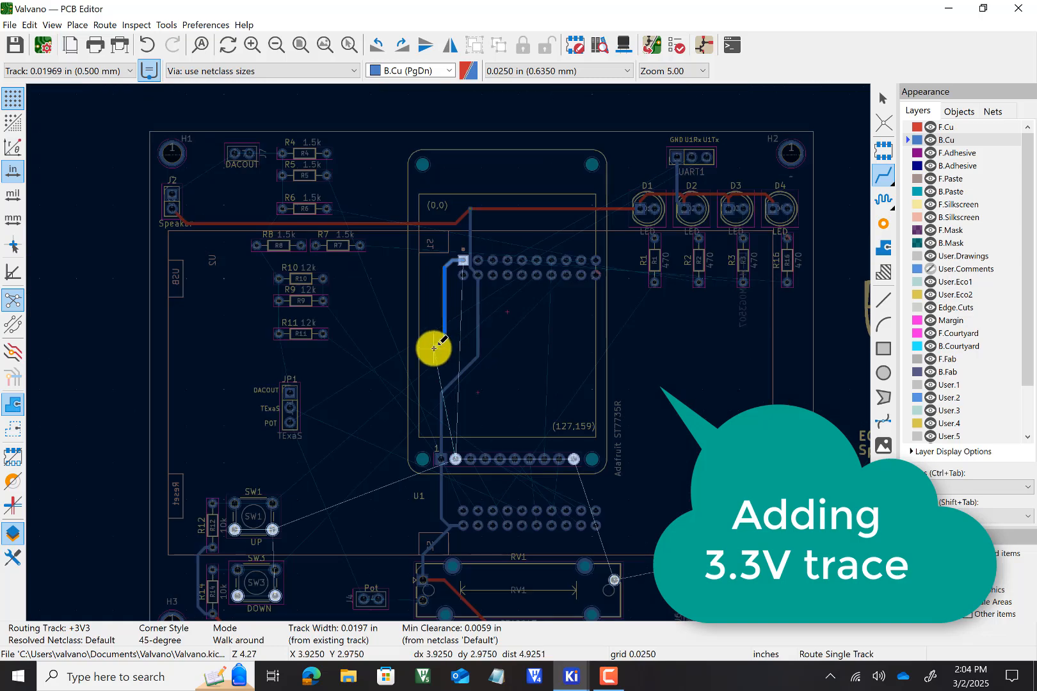
pyautogui.scroll(-2, 446, 359)
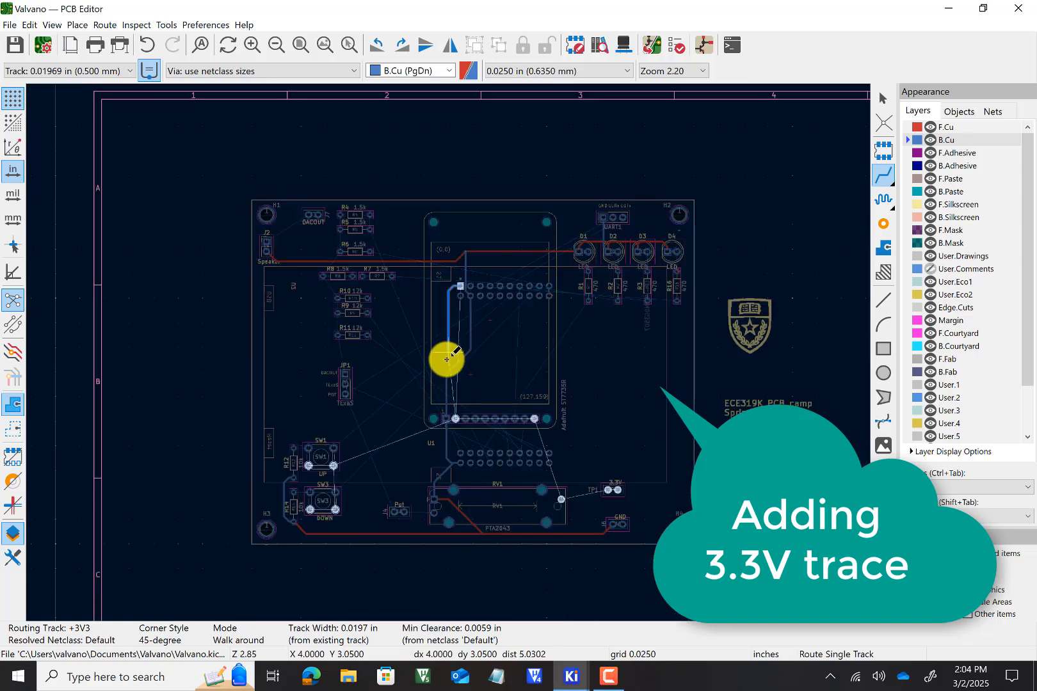
pyautogui.scroll(3, 446, 359)
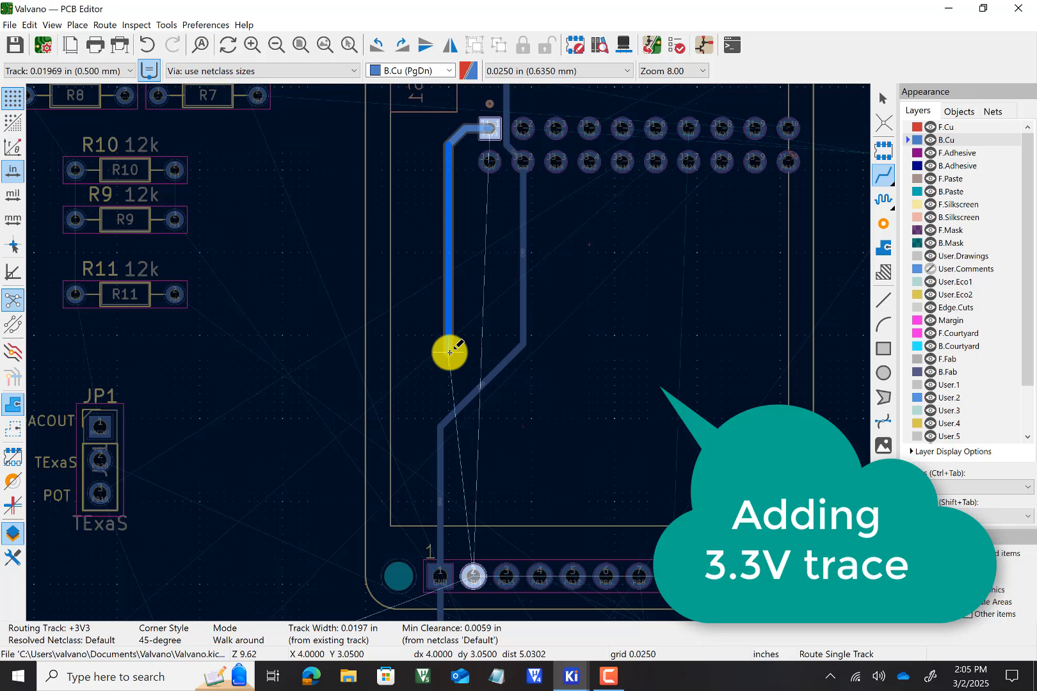
pyautogui.click(450, 351)
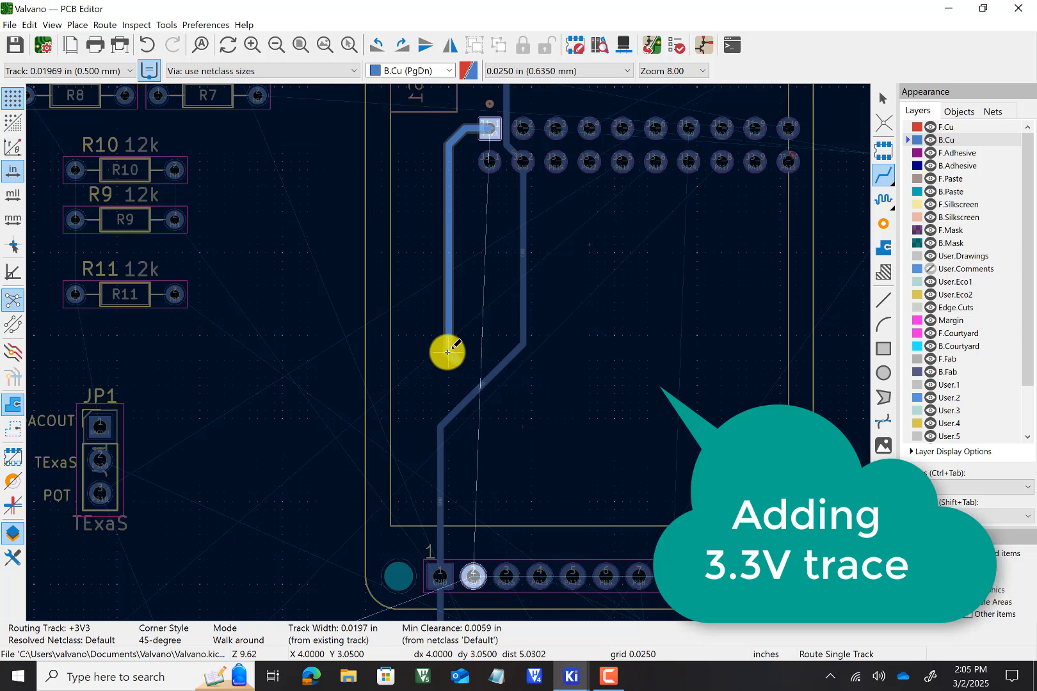
pyautogui.press('Escape')
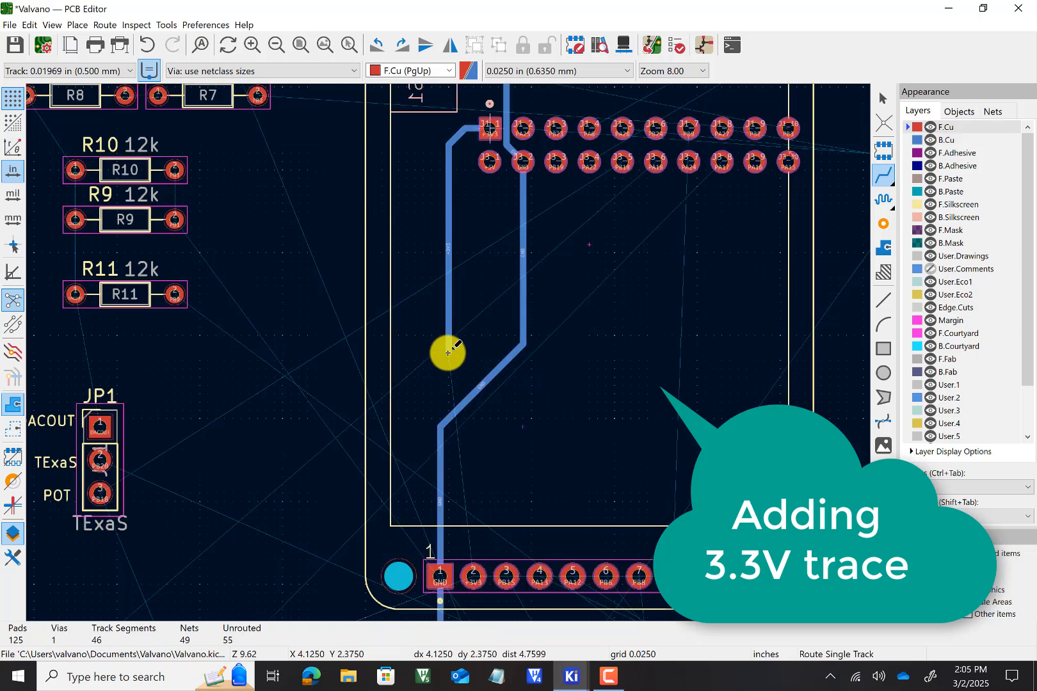
pyautogui.press('pagedown')
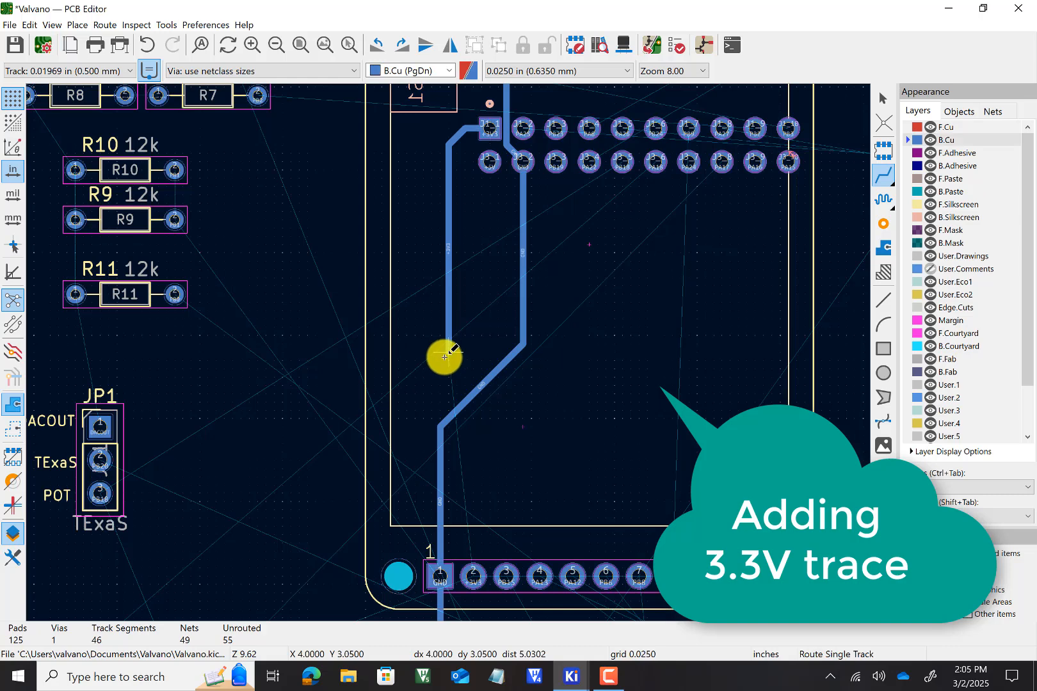
# Continue the +3V3 track on F.Cu across the ground track to a via at X 4.1000, Y 3.2500 in, and on B.Cu to U1 pad 2
pyautogui.click(448, 353)
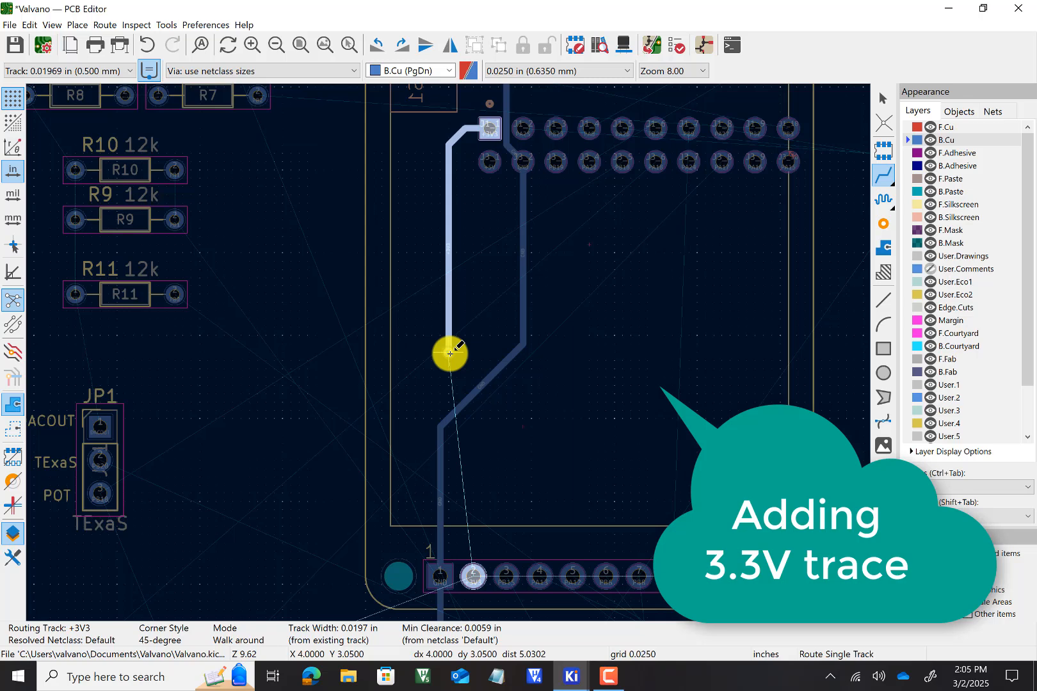
pyautogui.press('pageup')
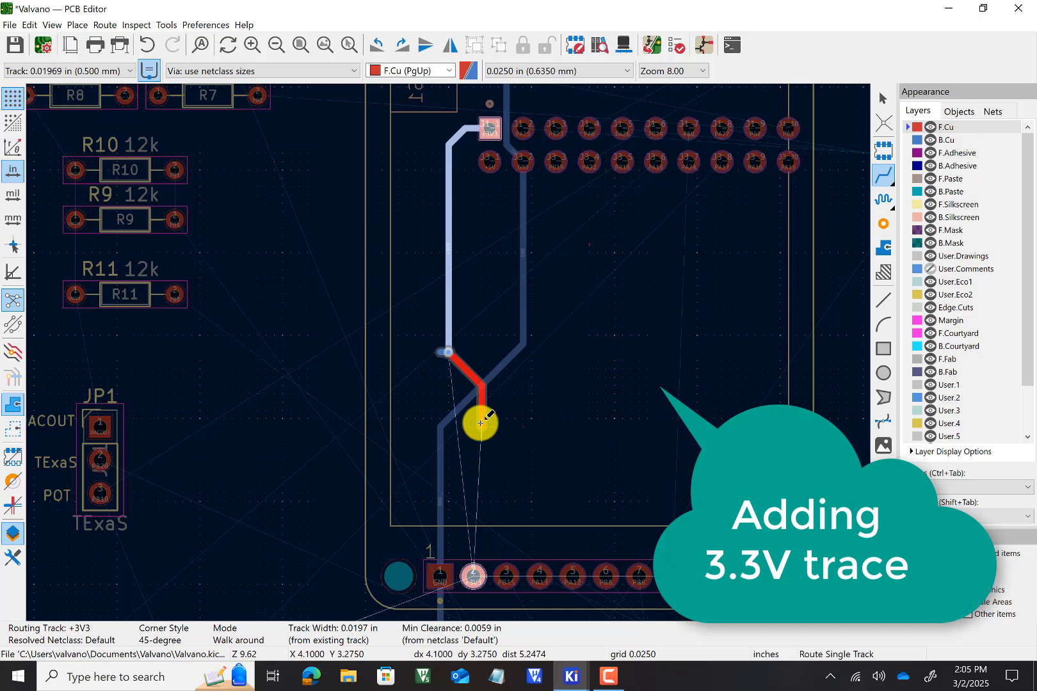
pyautogui.click(481, 421)
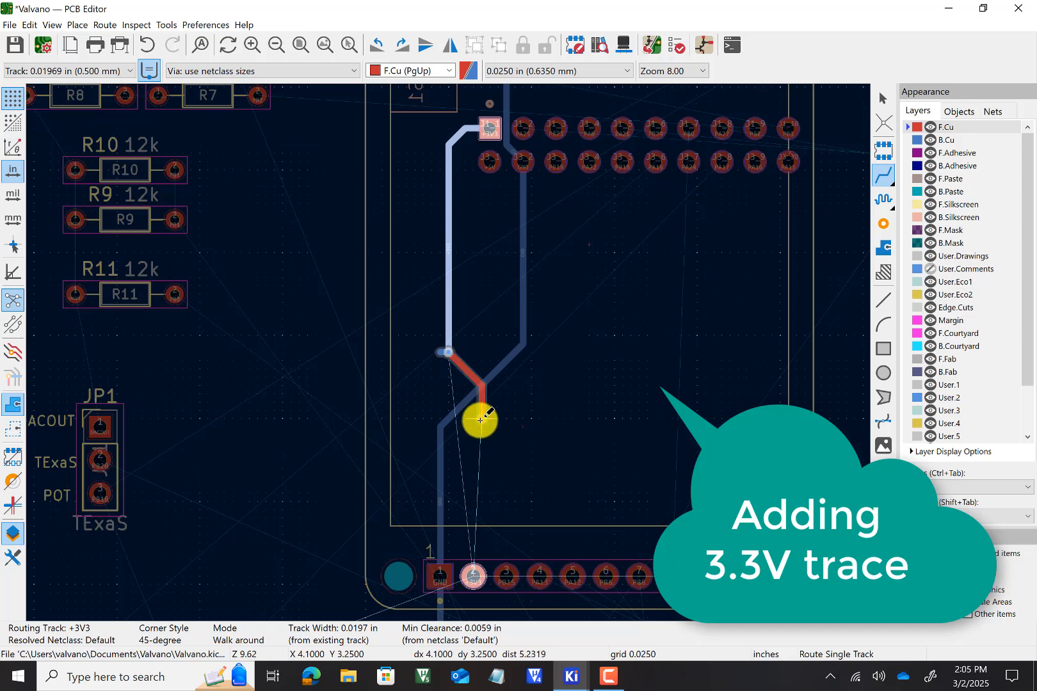
pyautogui.press('v')
pyautogui.press('Escape')
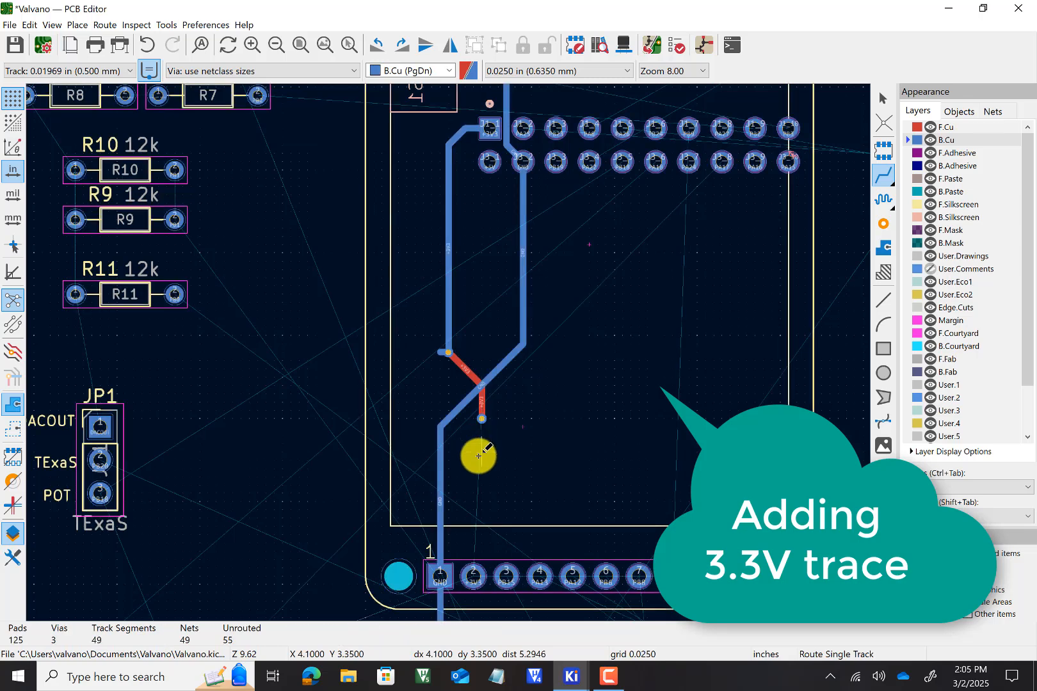
pyautogui.click(481, 418)
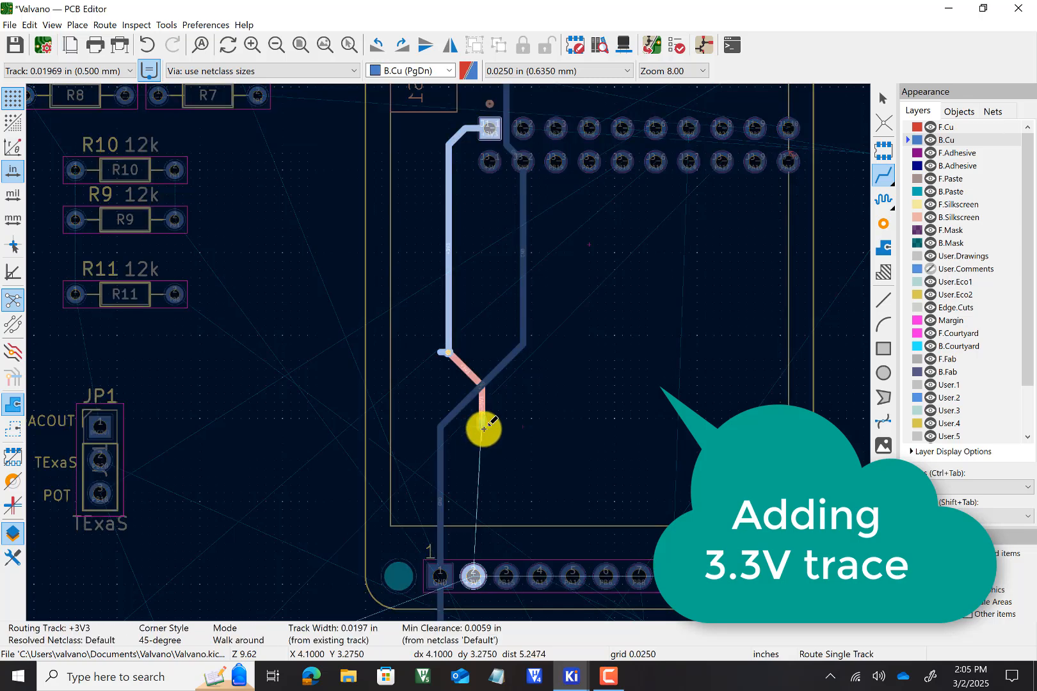
pyautogui.click(472, 573)
# Delete the short leftover +3V3 track stub on B.Cu beside the via where the track changes to F.Cu
pyautogui.scroll(5, 442, 333)
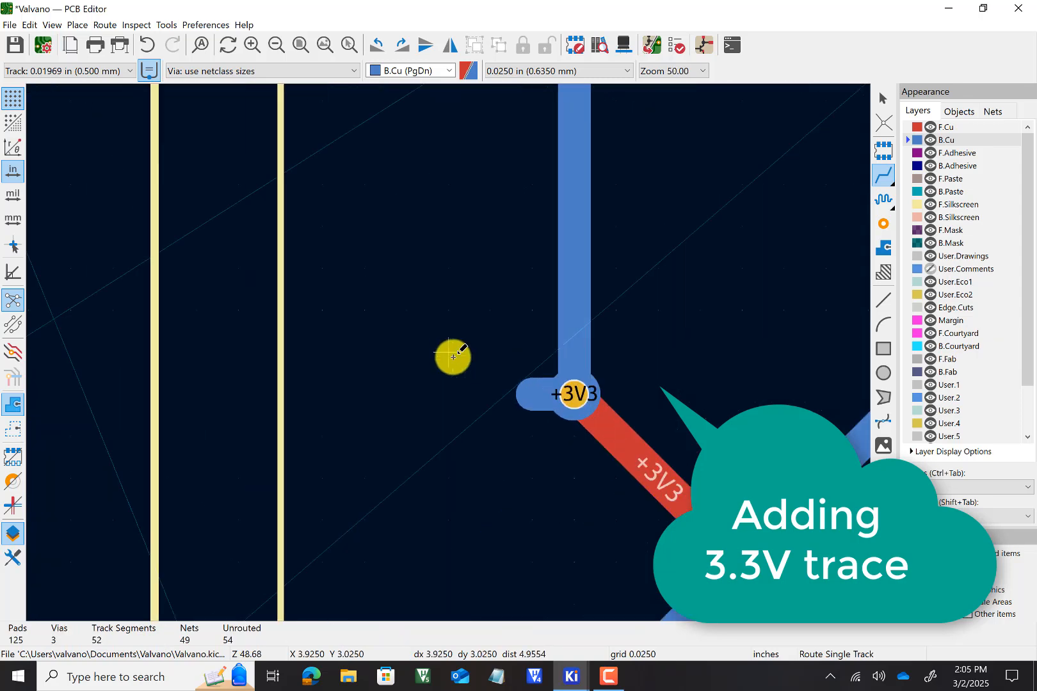
pyautogui.scroll(4, 451, 355)
pyautogui.scroll(-4, 452, 354)
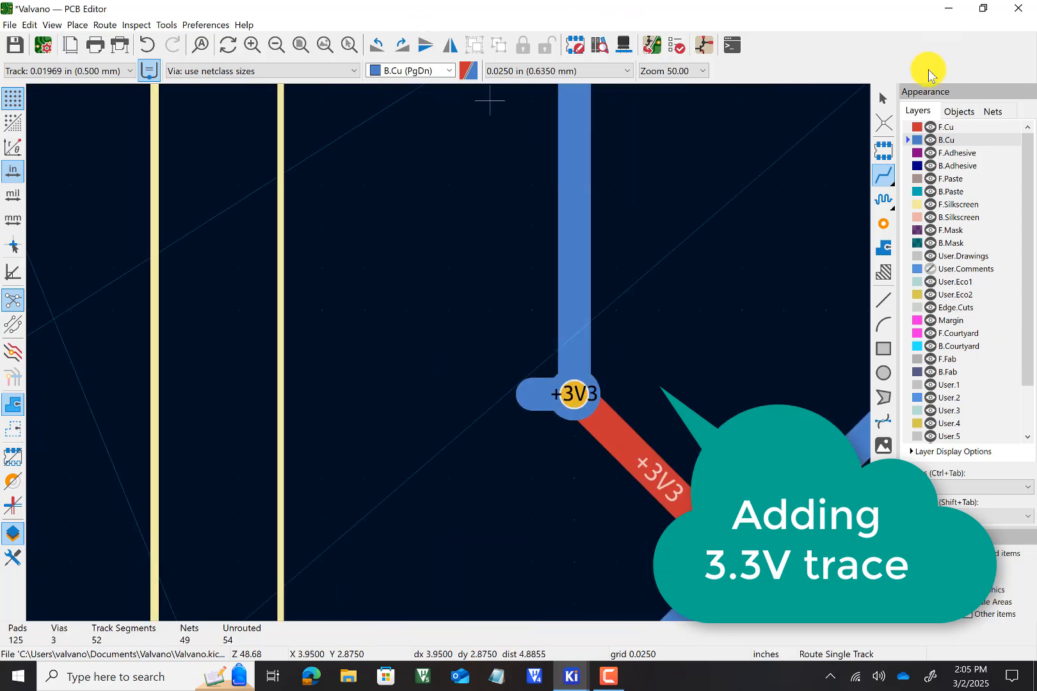
pyautogui.click(882, 98)
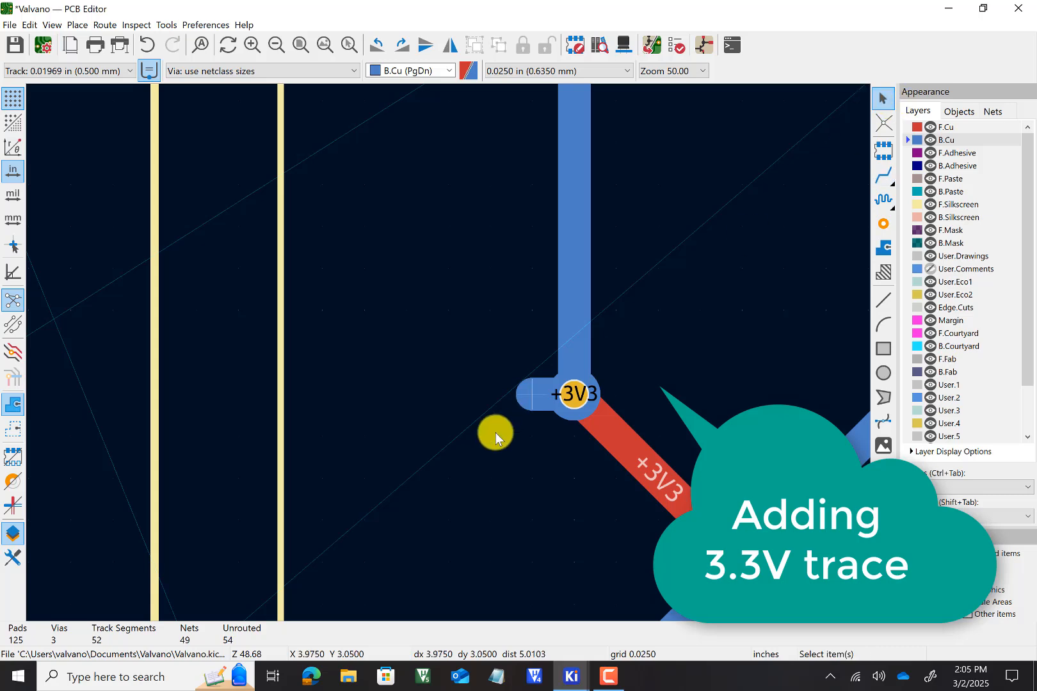
pyautogui.click(534, 403)
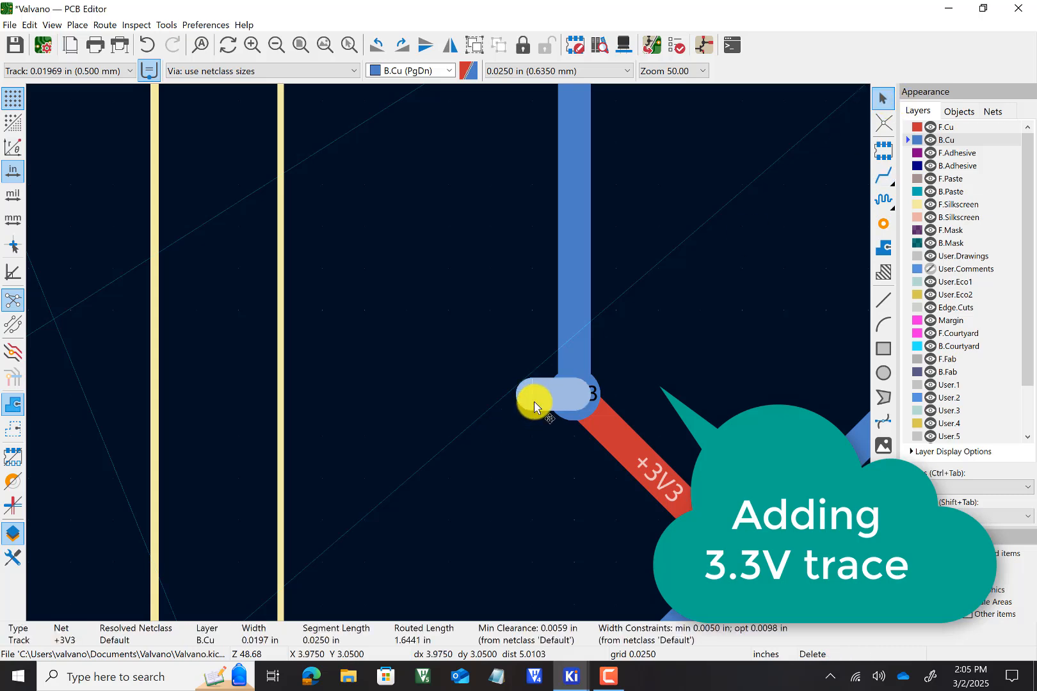
pyautogui.press('Delete')
pyautogui.scroll(-5, 579, 398)
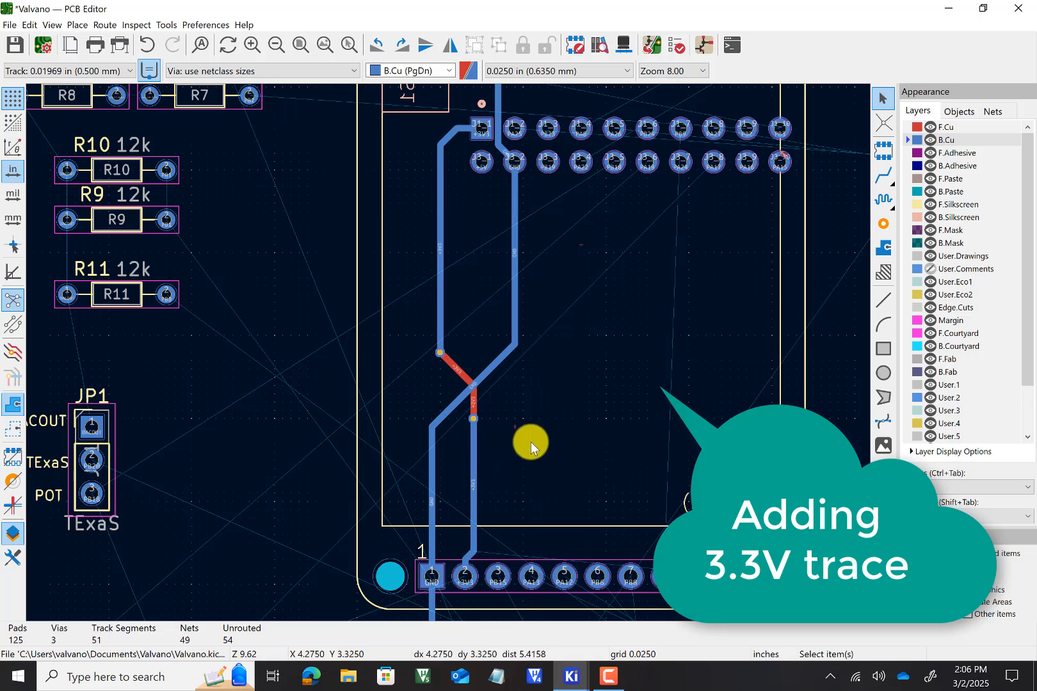
# Route a 0.5 mm +3V3 track on F.Cu from U1 pad 10 to a via on the vertical B.Cu +3V3 track above pad 2
pyautogui.scroll(-3, 531, 442)
pyautogui.scroll(2, 485, 467)
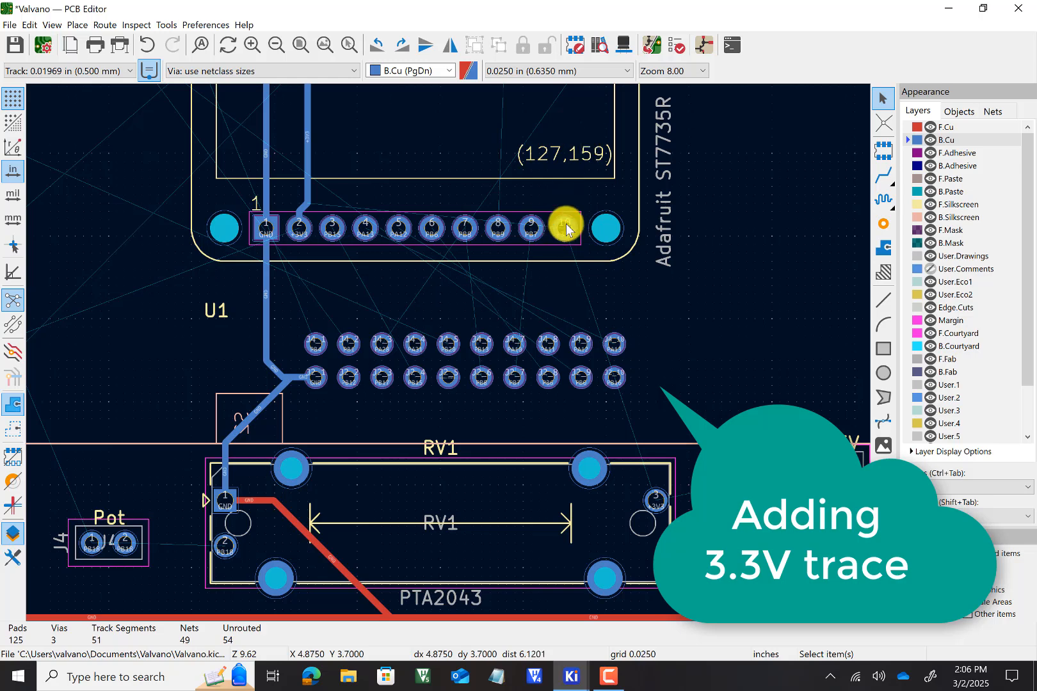
pyautogui.press('pageup')
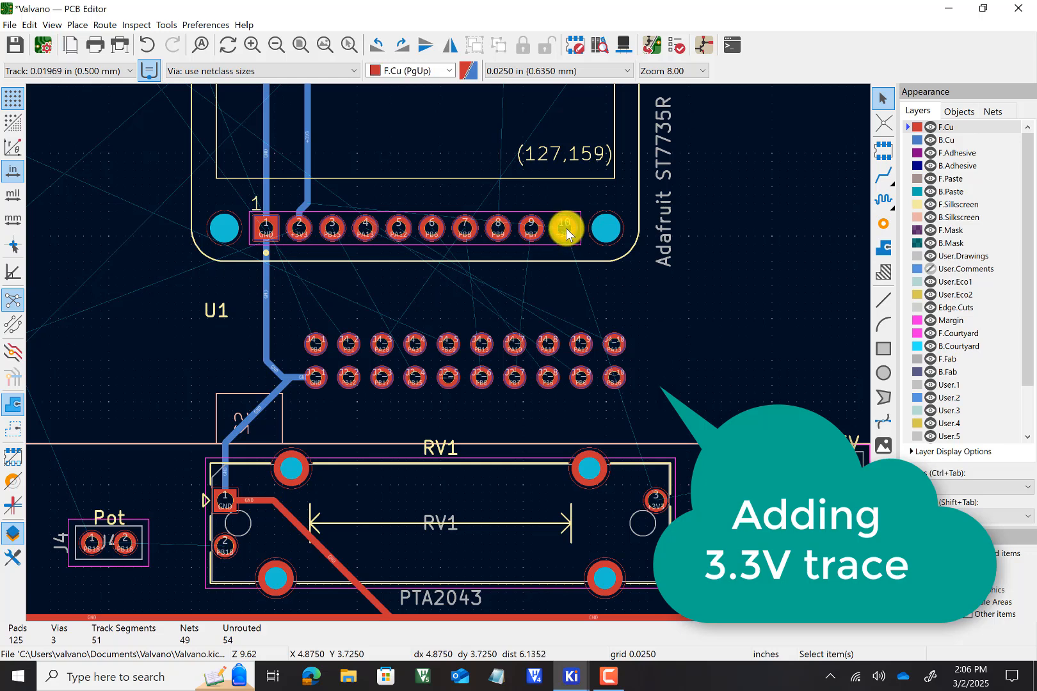
pyautogui.click(567, 234)
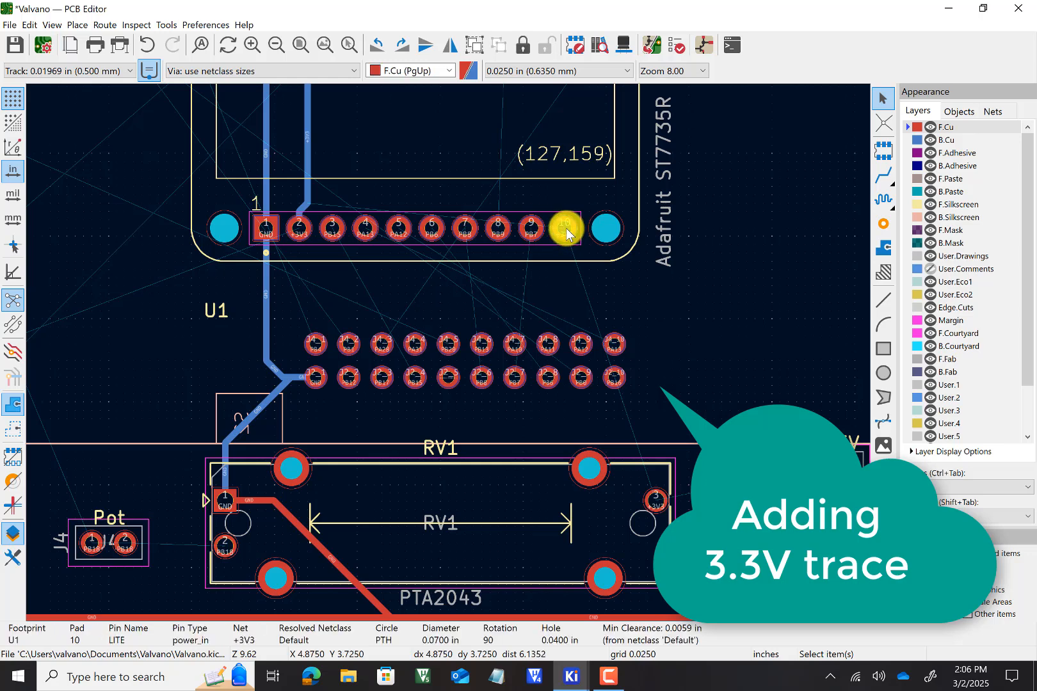
pyautogui.press('x')
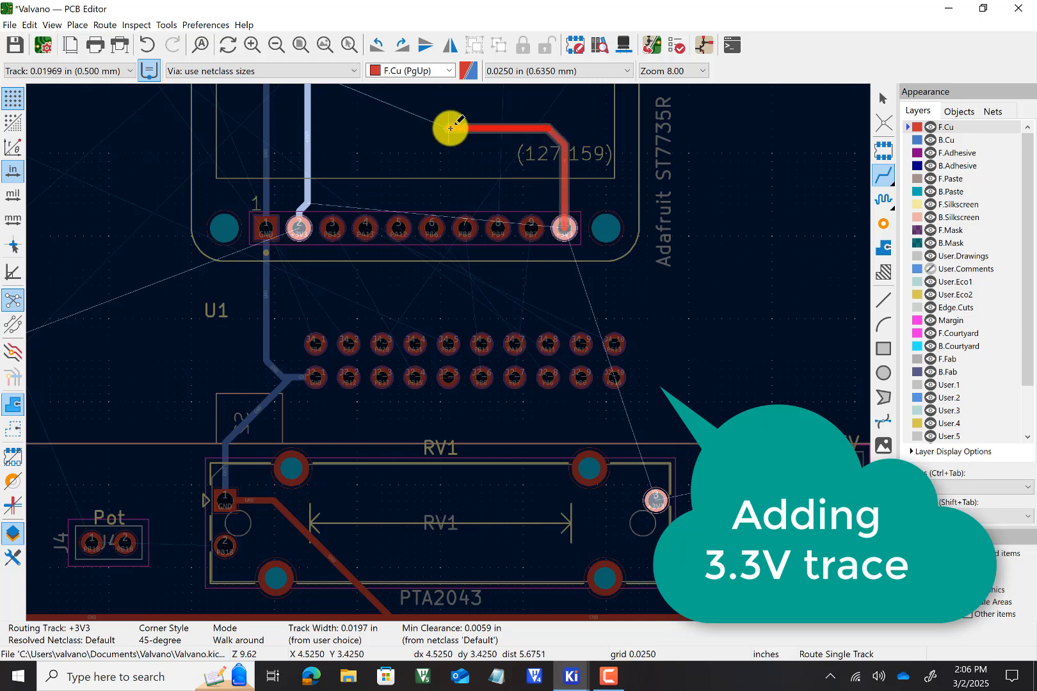
pyautogui.click(308, 128)
pyautogui.click(307, 128)
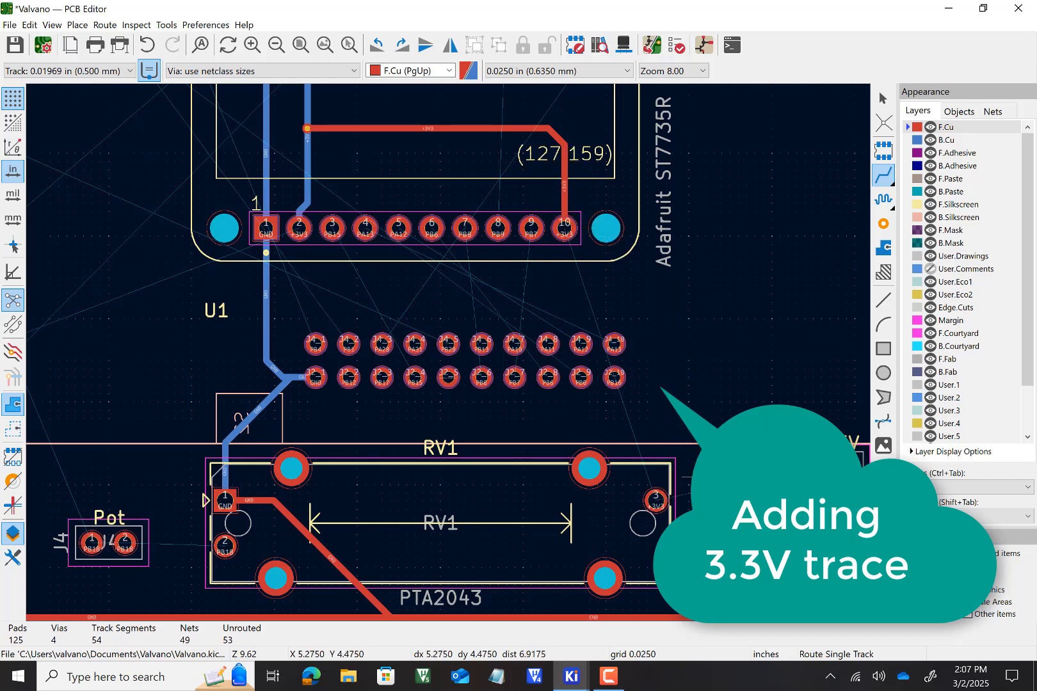
# Route a 0.5 mm +3V3 track on B.Cu from U1 pad 10 around the J2 and J4 pads to RV1 pad 3
pyautogui.click(560, 231)
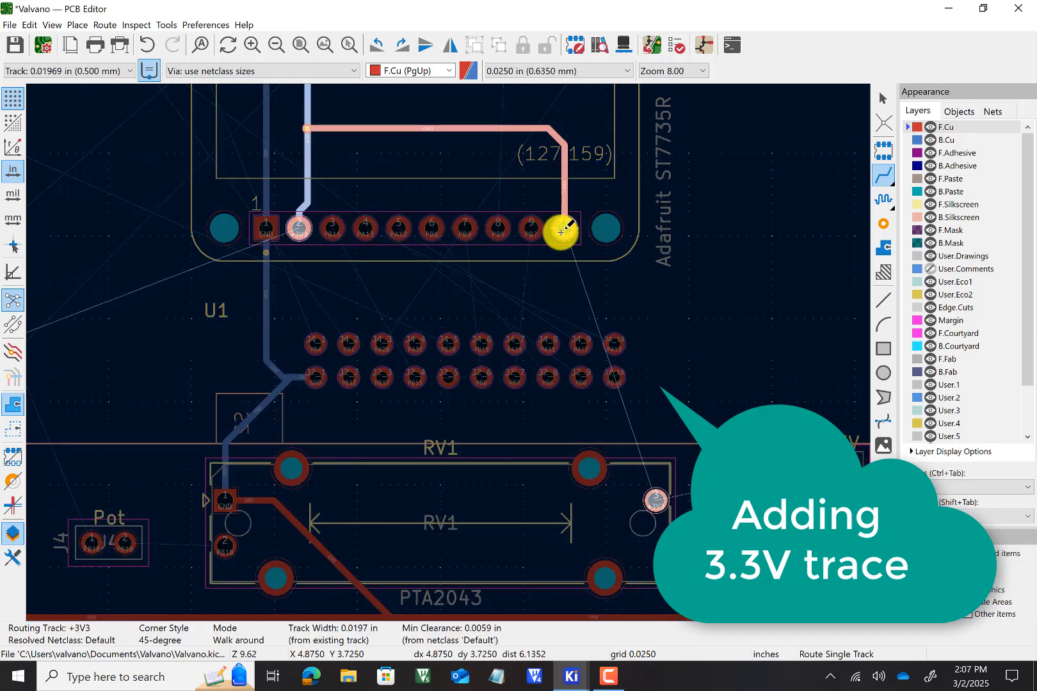
pyautogui.press('pagedown')
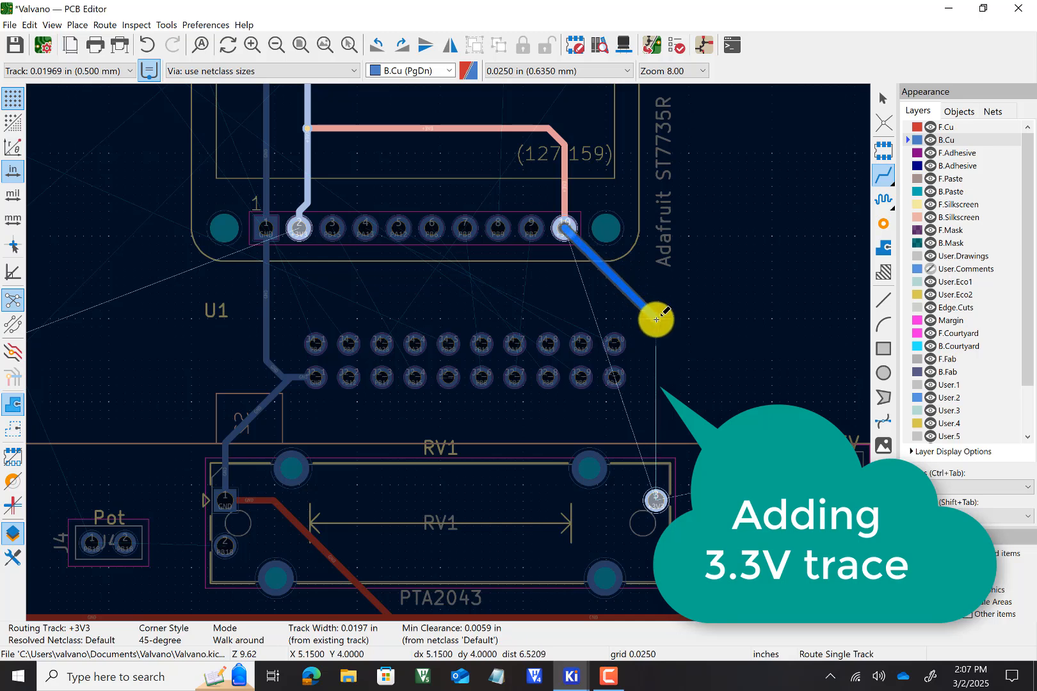
pyautogui.click(662, 494)
# Route the +3V3 track on F.Cu from RV1 pad 3 to pad 1 of test point TP1 and on to its pad 2
pyautogui.press('pageup')
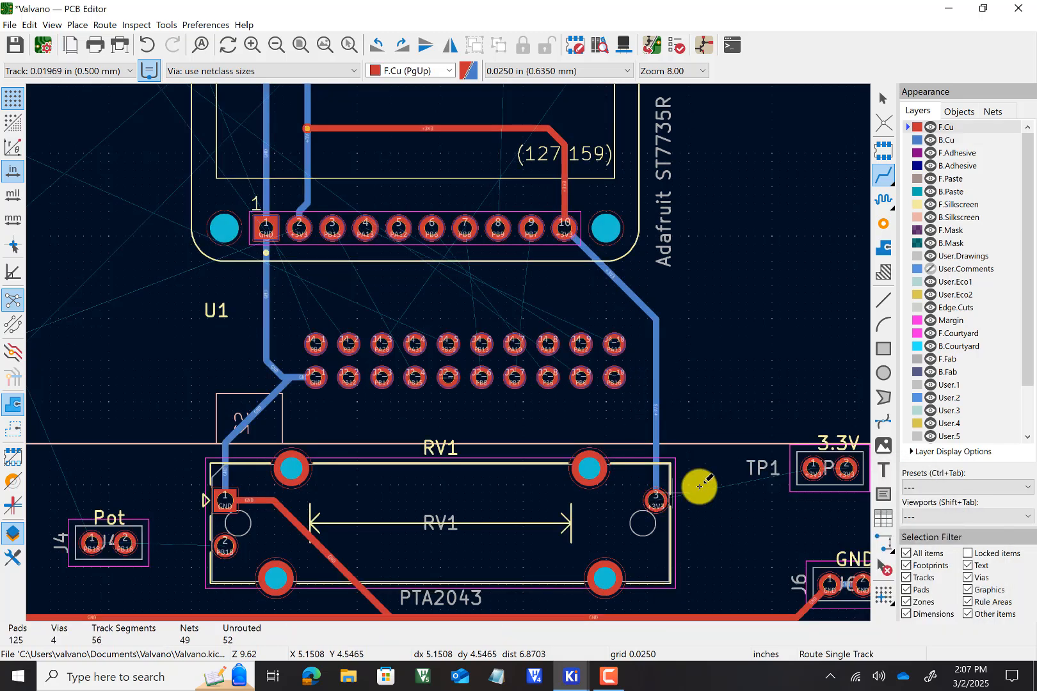
pyautogui.click(656, 498)
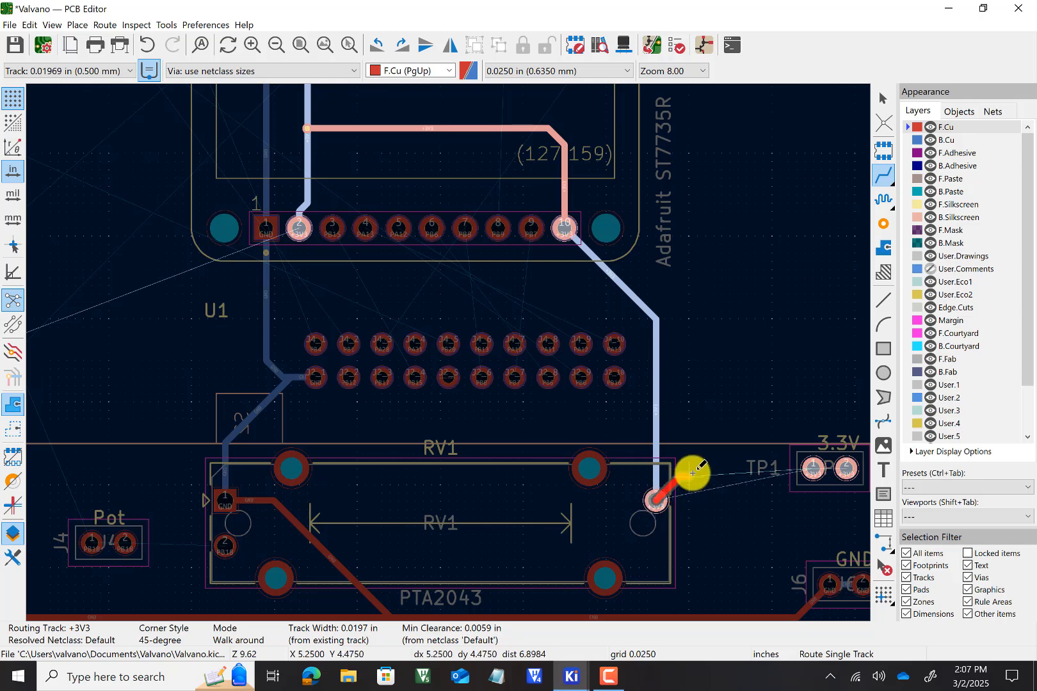
pyautogui.click(809, 469)
pyautogui.click(810, 469)
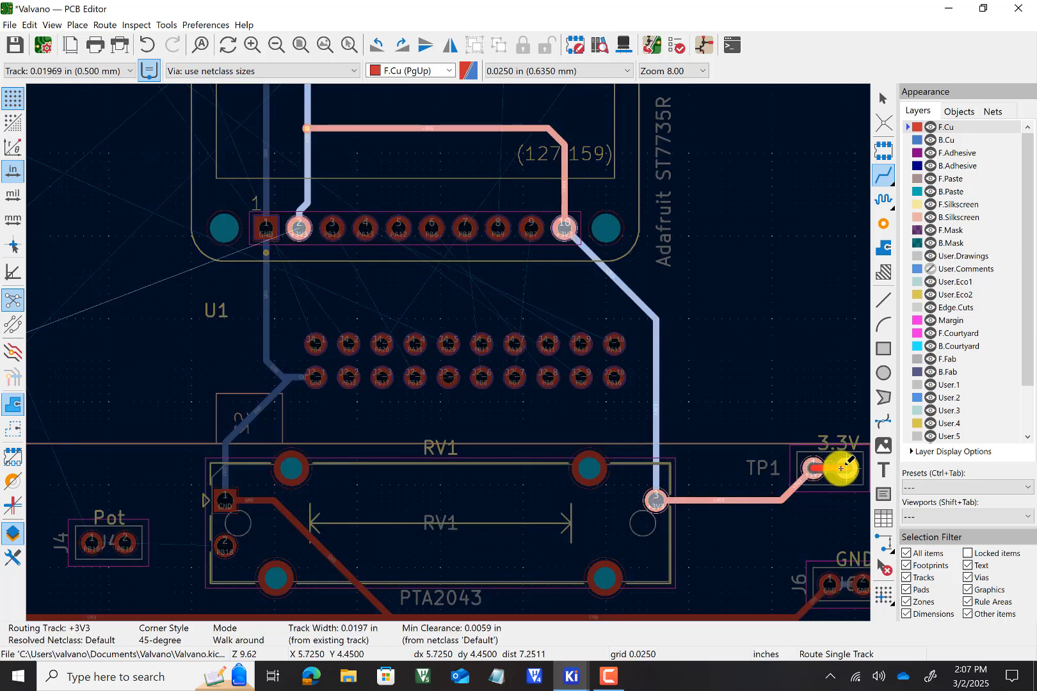
pyautogui.click(839, 469)
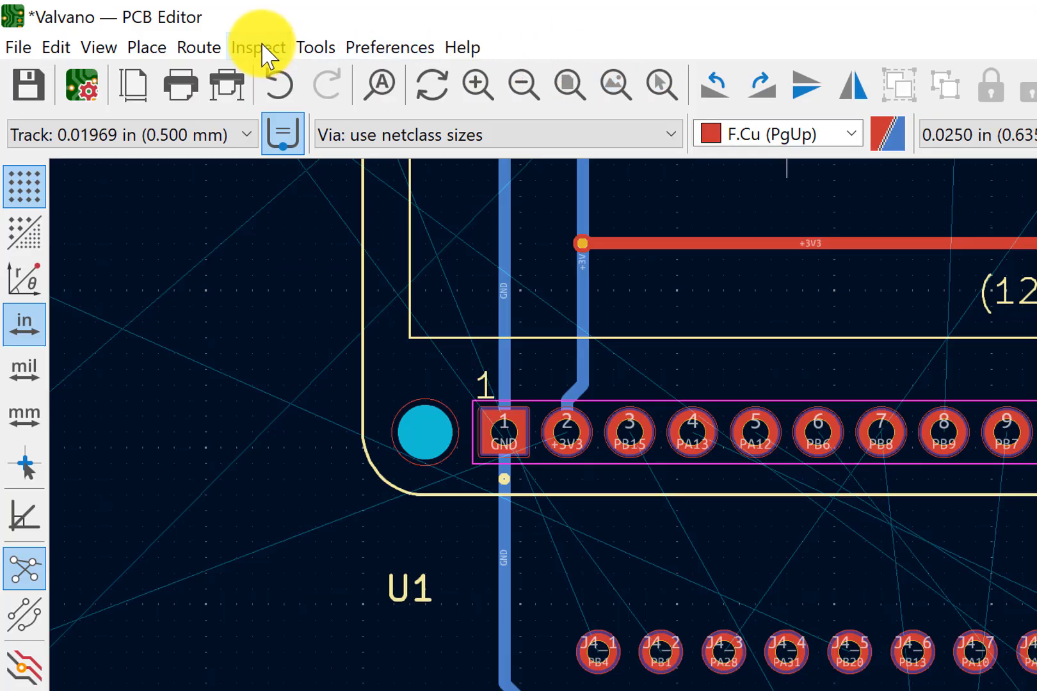
# Run the design rules check on the board with the new +3V3 tracks
pyautogui.click(264, 50)
pyautogui.moveTo(316, 47)
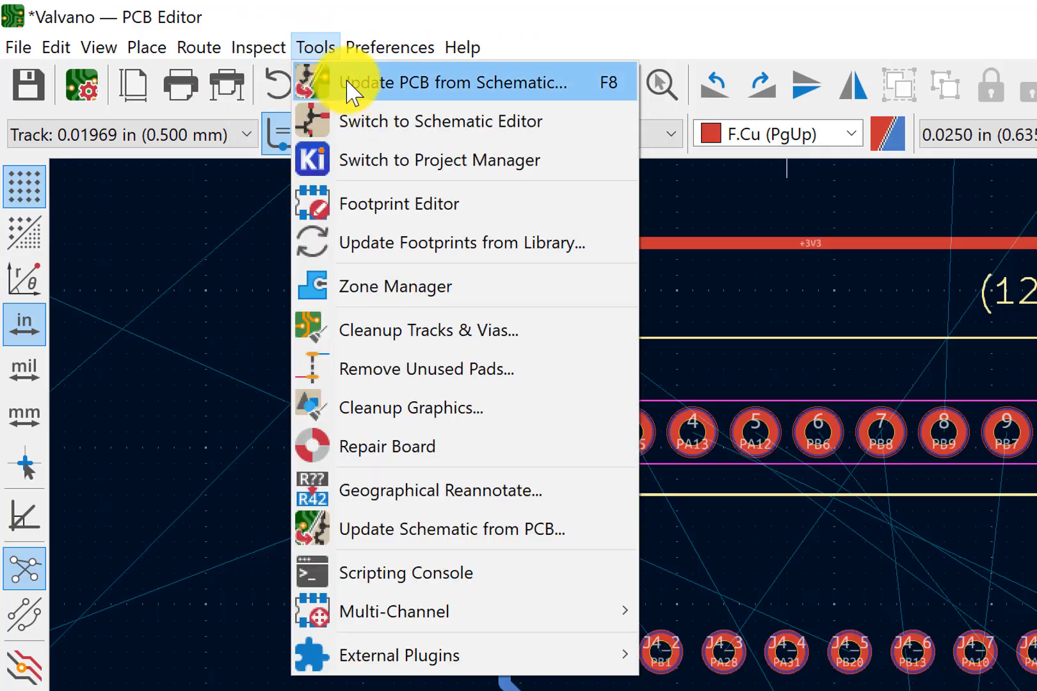
pyautogui.moveTo(273, 51)
pyautogui.click(289, 154)
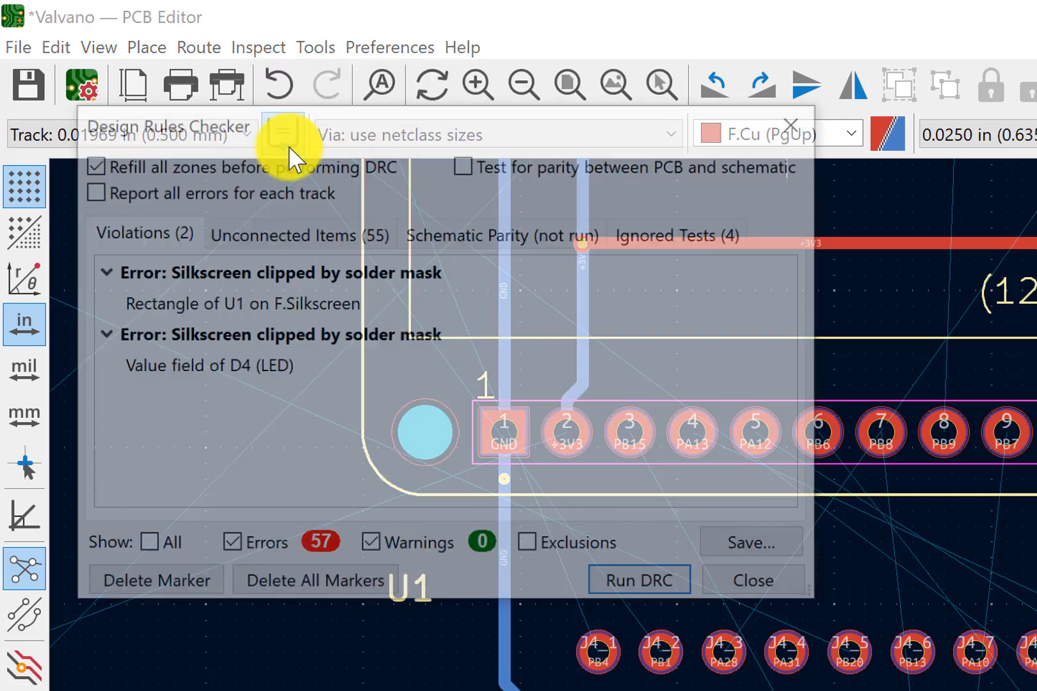
pyautogui.click(633, 591)
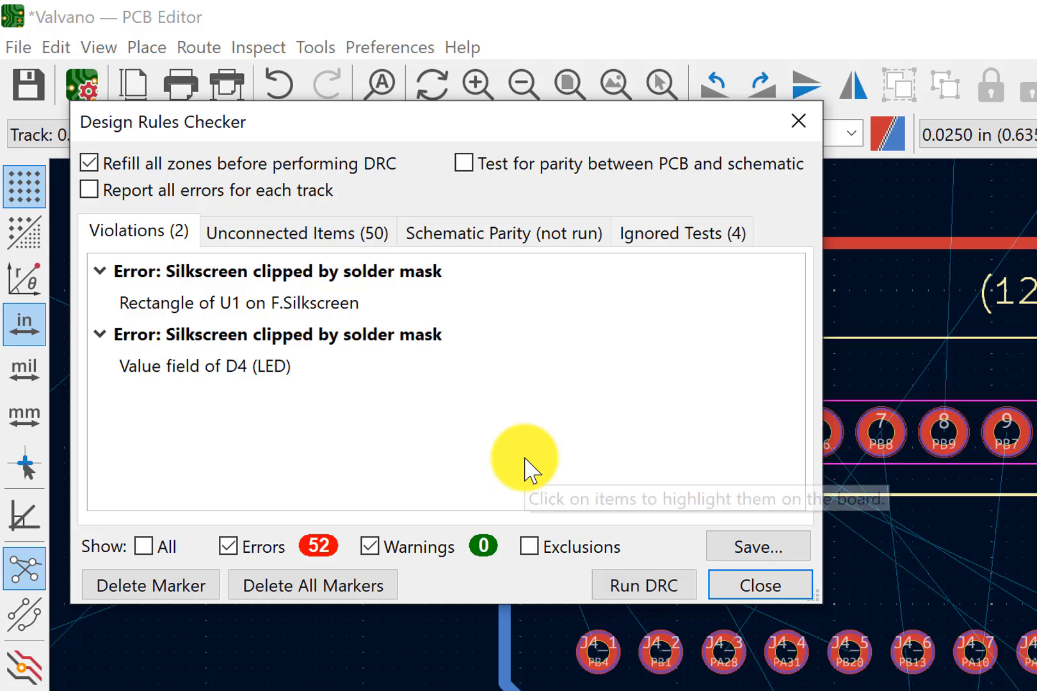
# Review the full list of unconnected items in the design rules check and close the checker
pyautogui.click(273, 237)
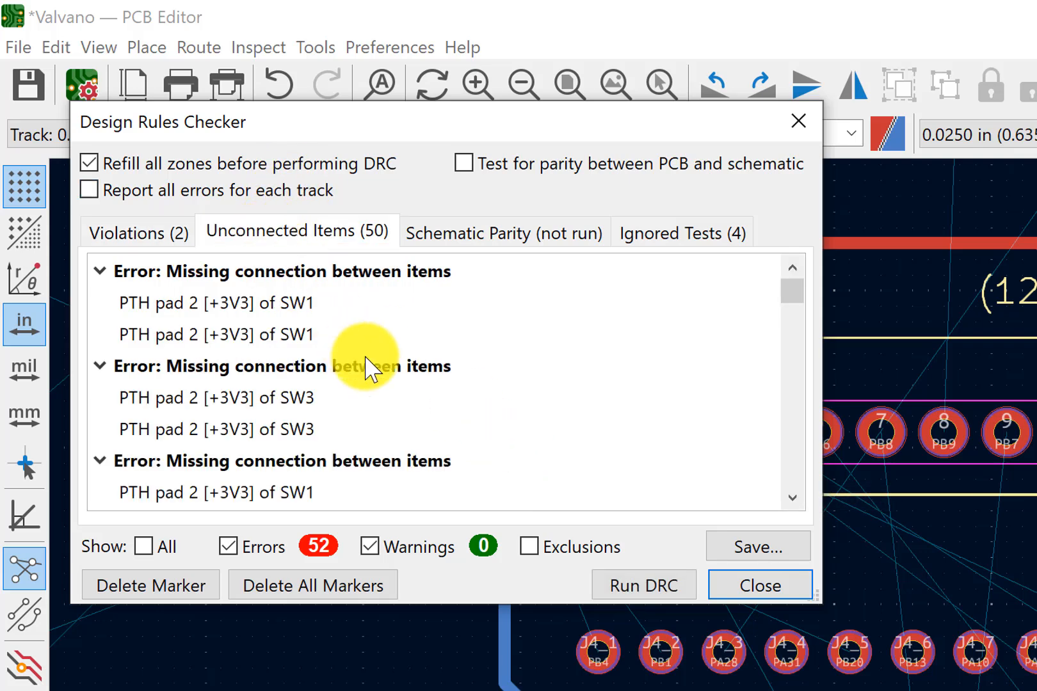
pyautogui.scroll(-3, 397, 351)
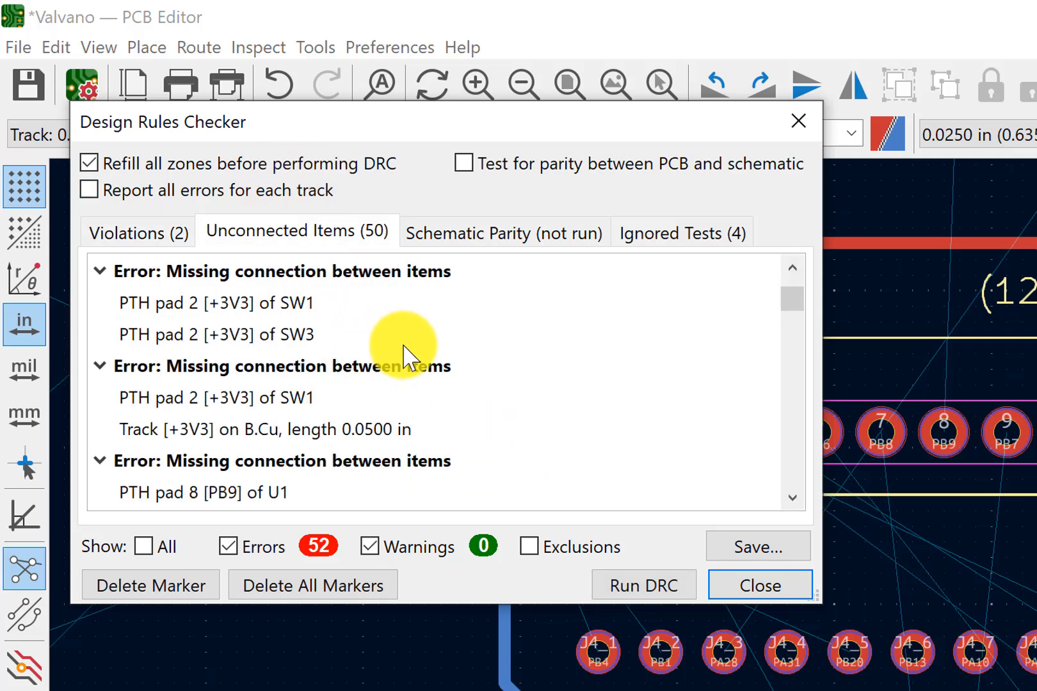
pyautogui.scroll(-5, 408, 352)
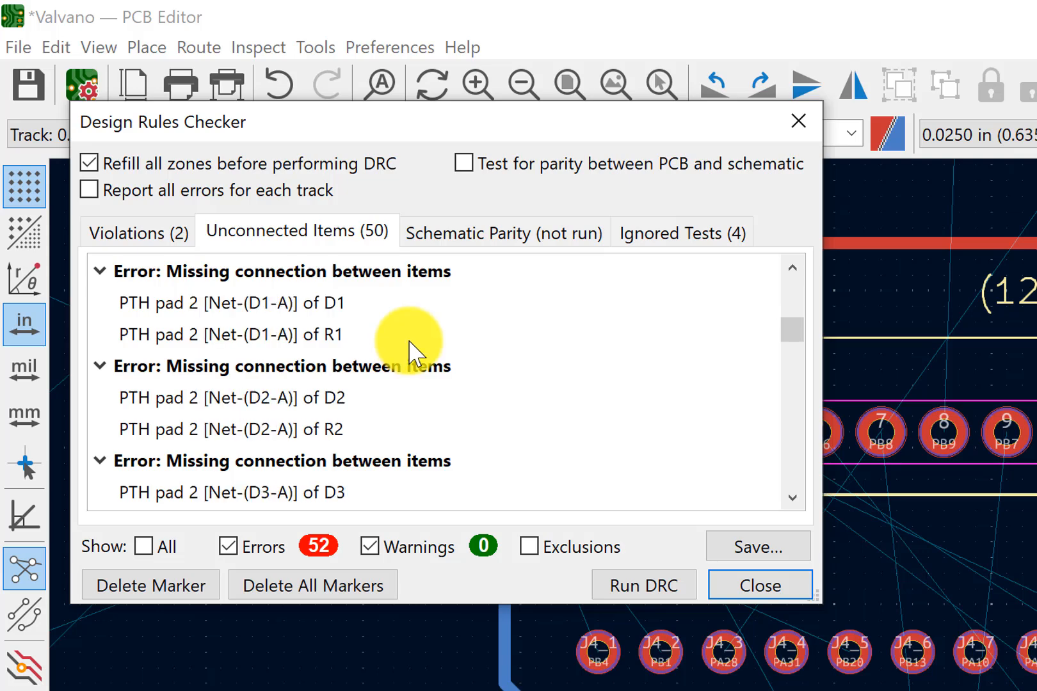
pyautogui.scroll(-8, 407, 351)
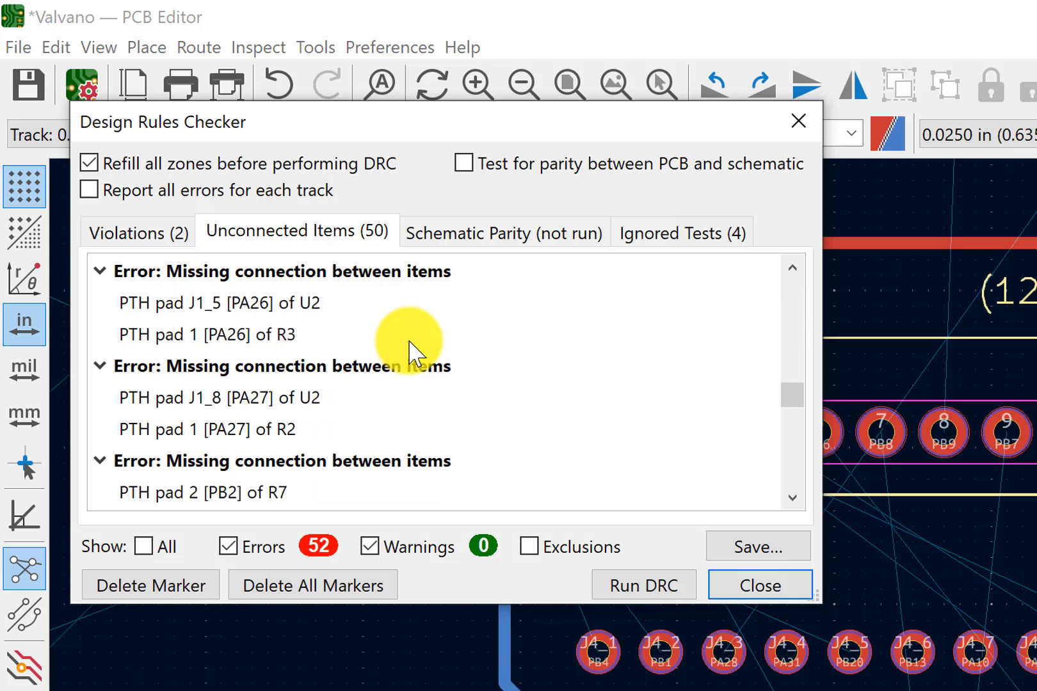
pyautogui.scroll(-10, 408, 350)
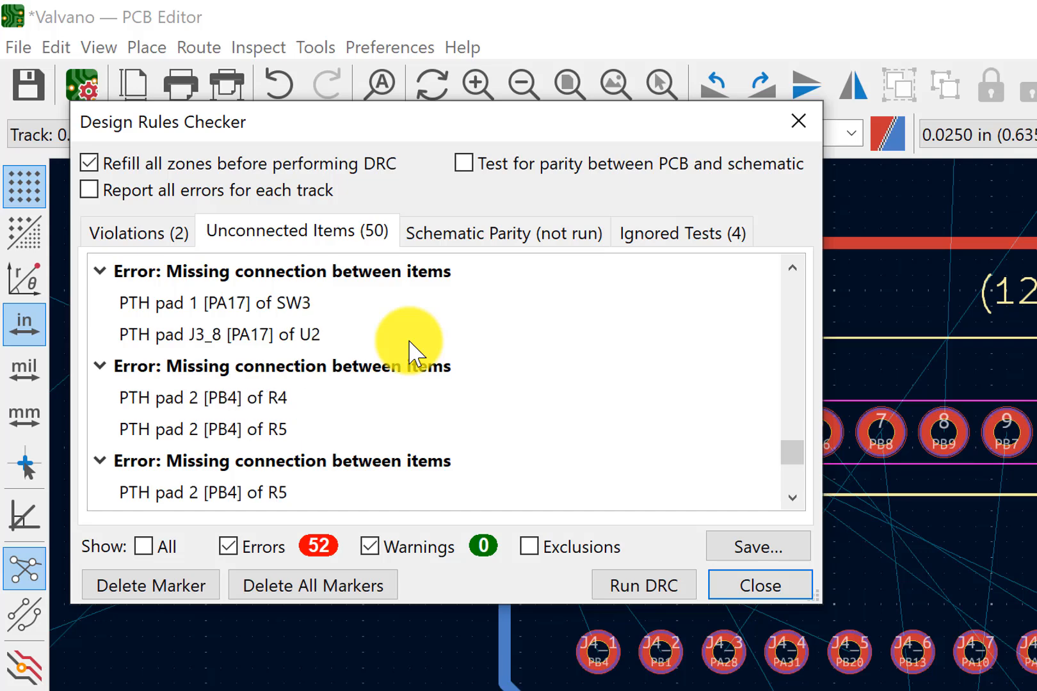
pyautogui.scroll(-5, 409, 350)
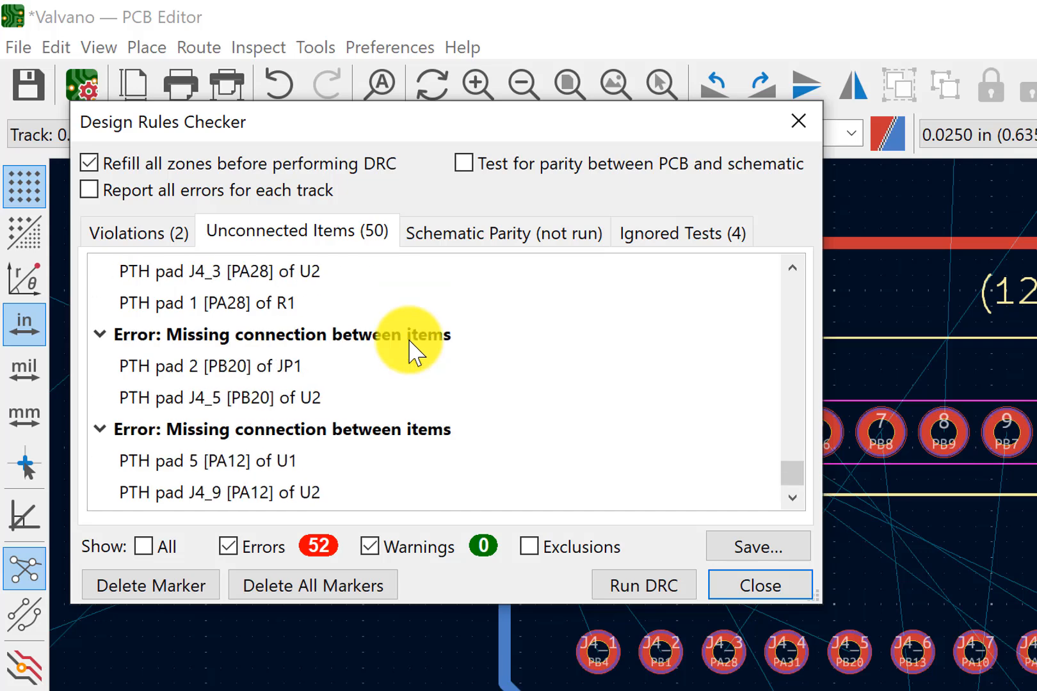
pyautogui.click(768, 592)
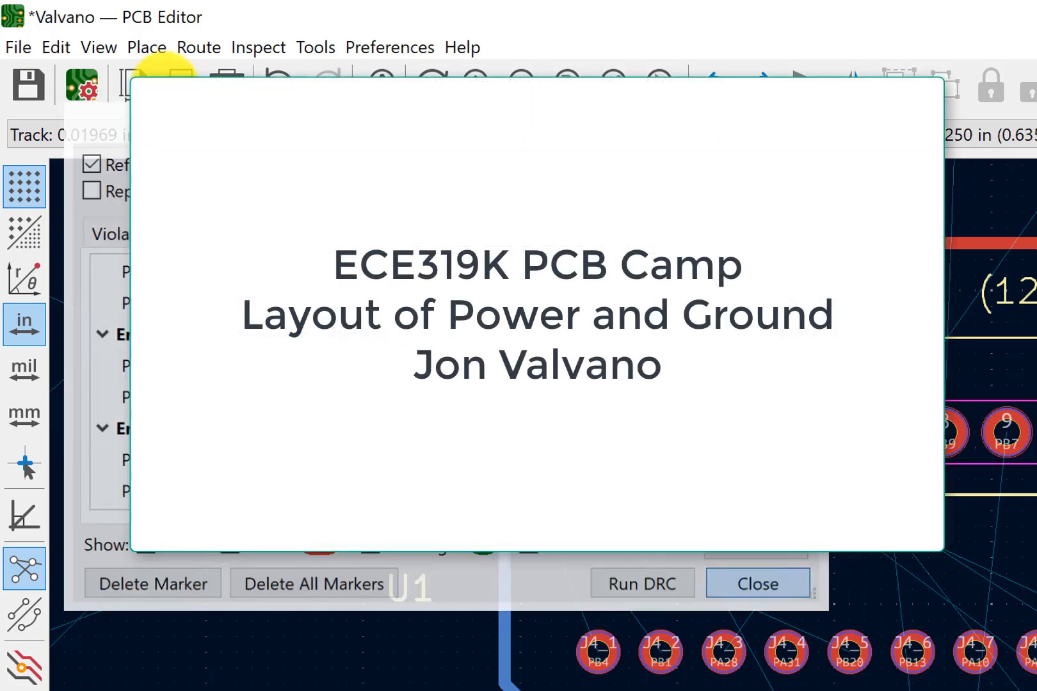
# Save the board file with the new +3V3 tracks
pyautogui.click(20, 44)
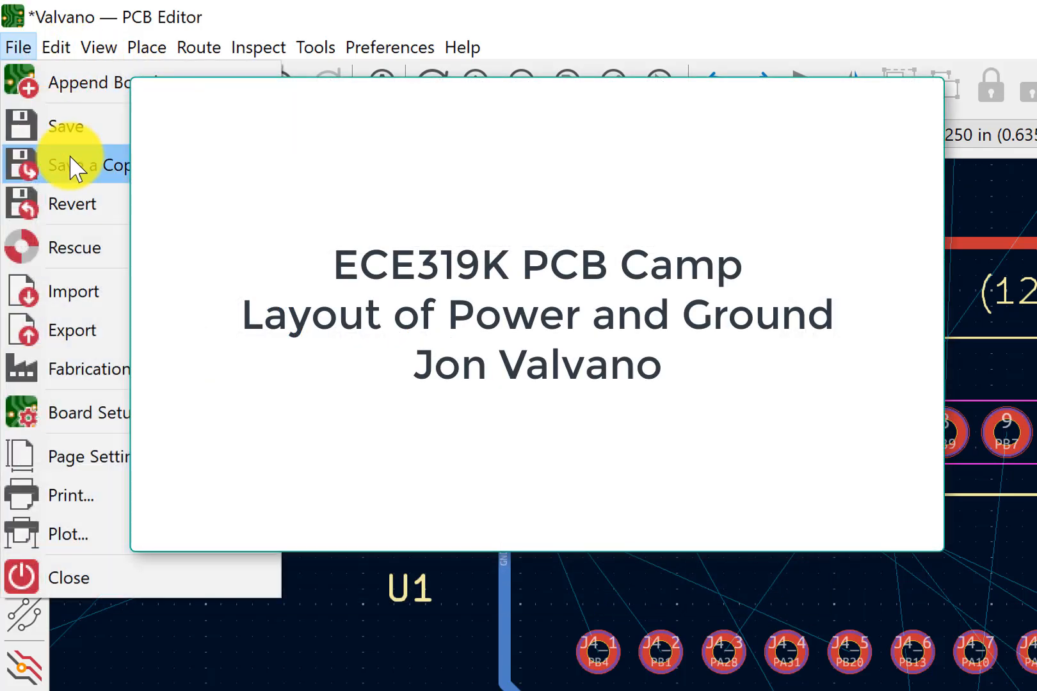